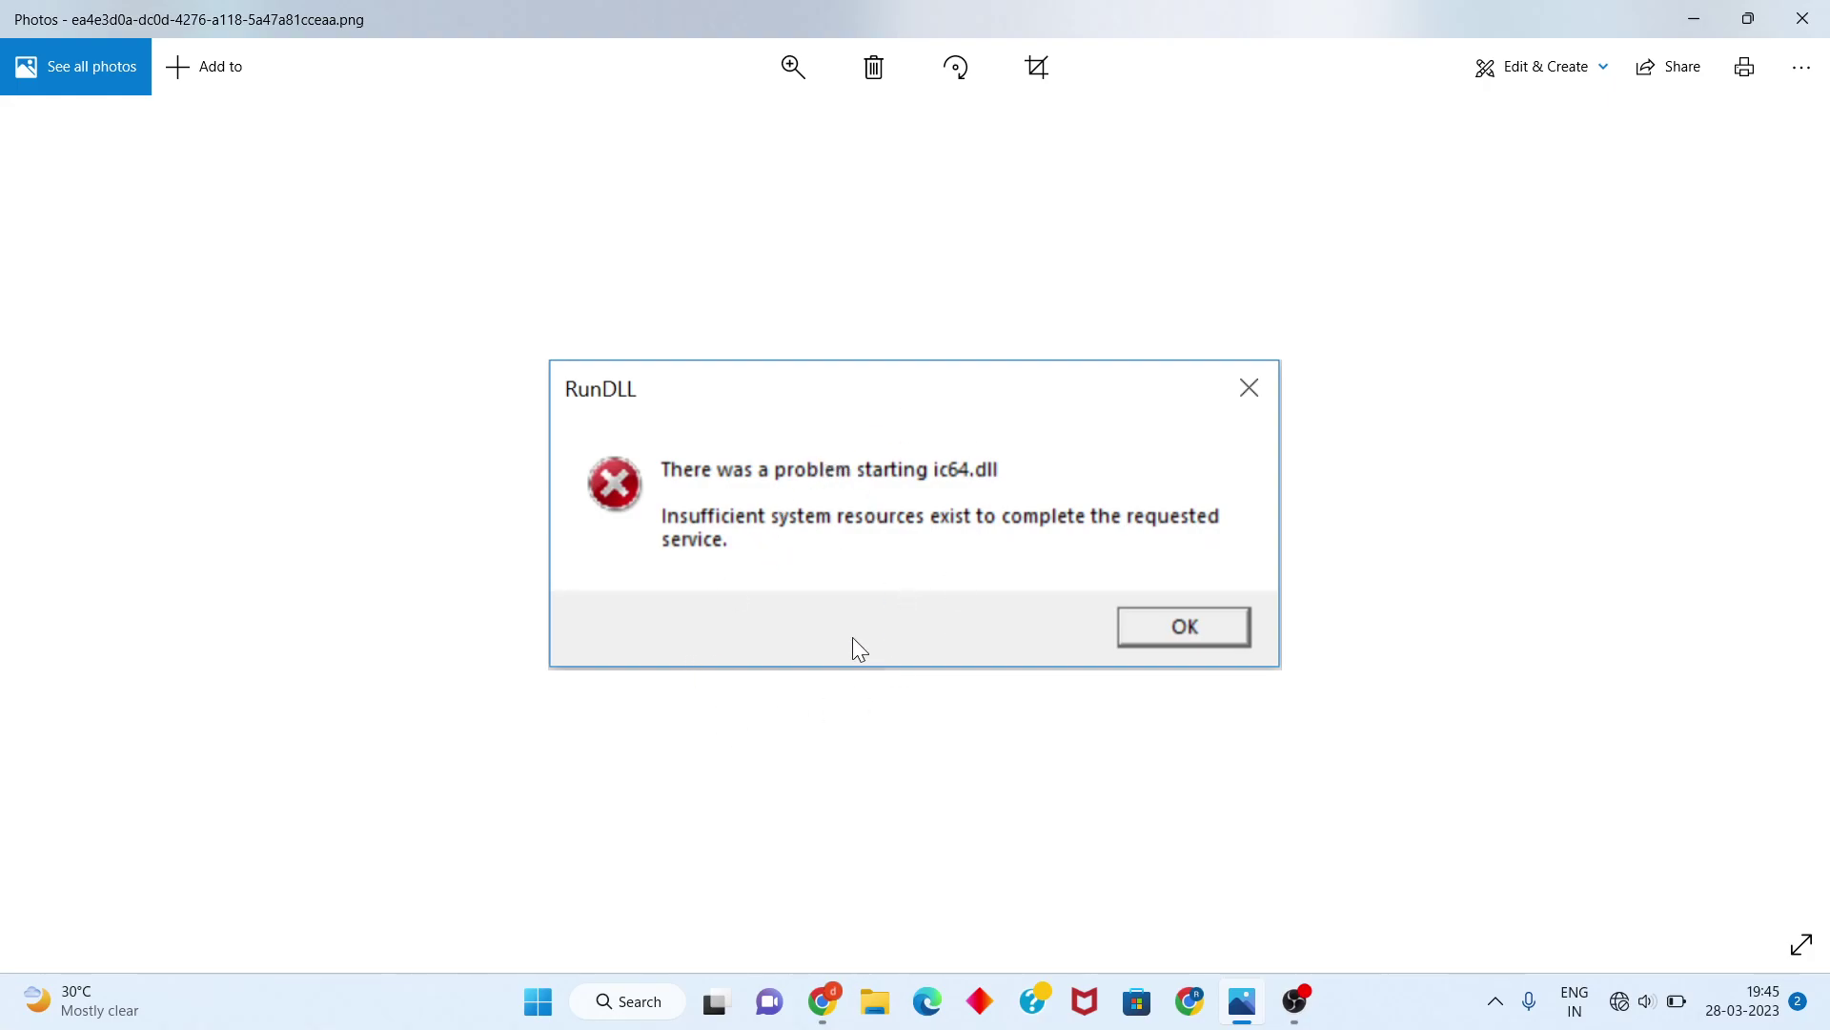
Minimize the Photos window showing the ic64.dll RunDLL error screenshot
{"action": "left_click", "coordinate": [1679, 31]}
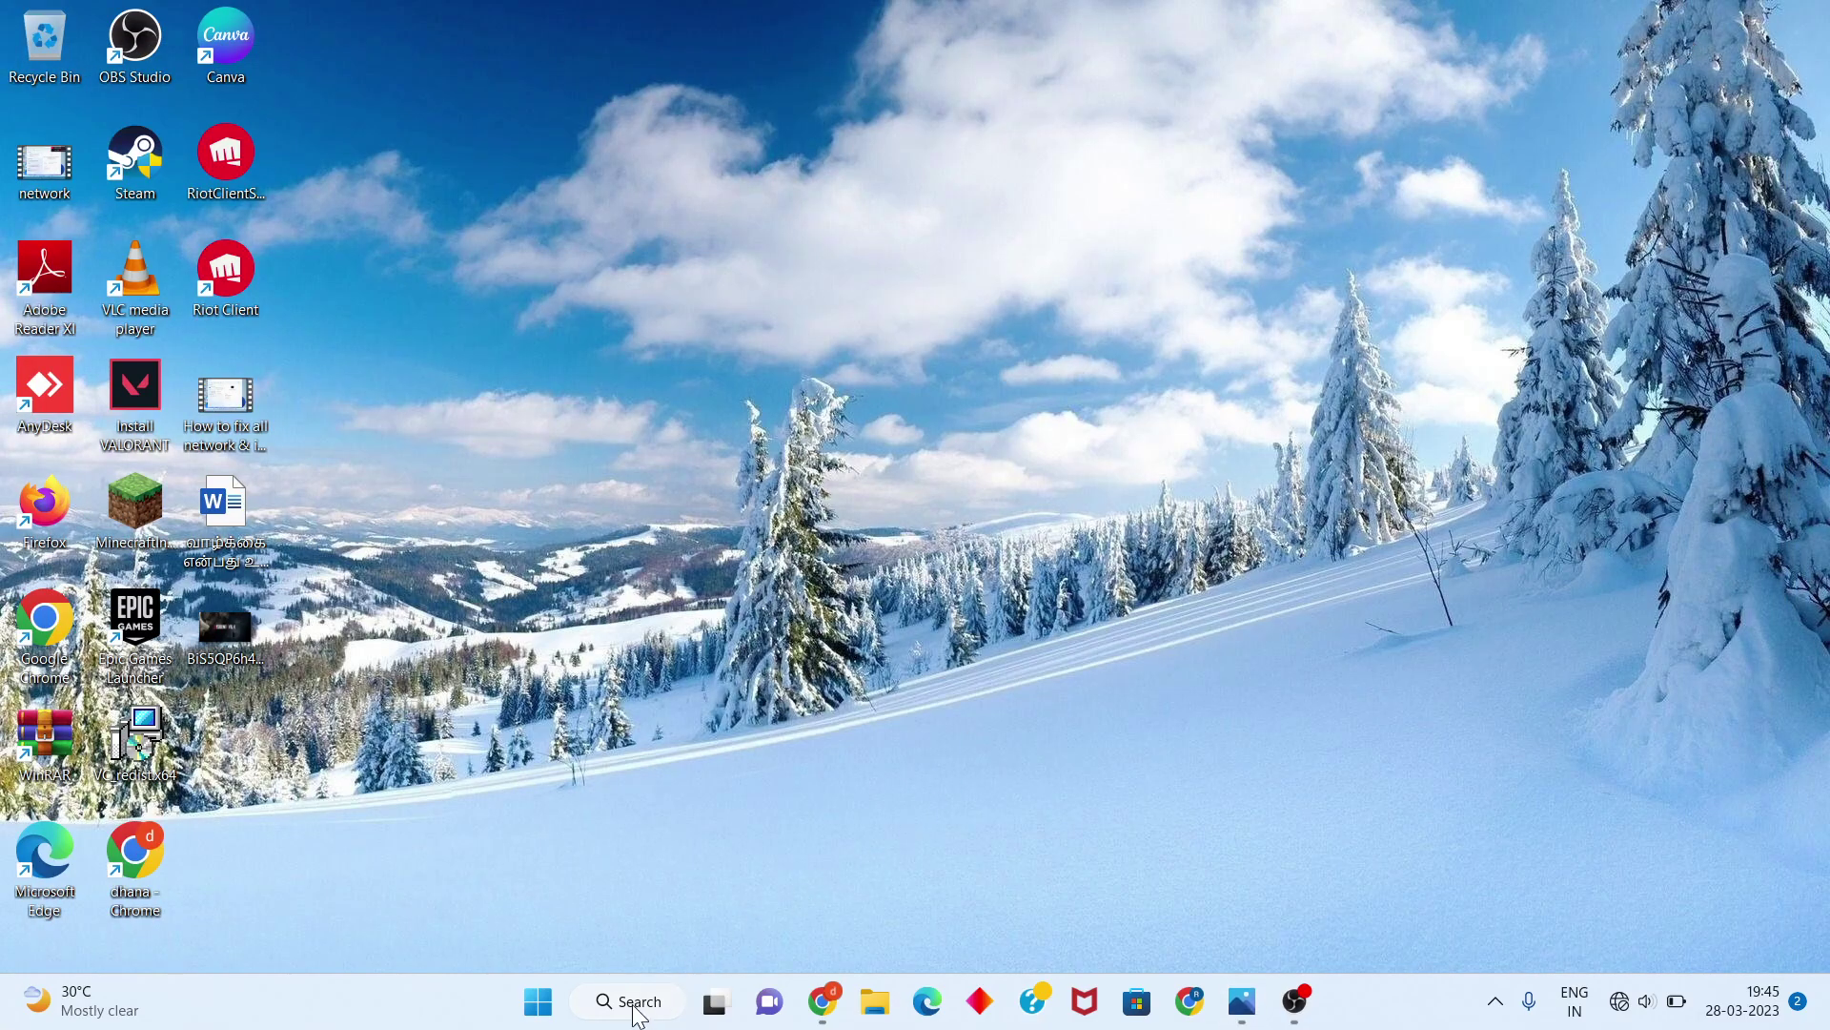
Search Windows for 're' and launch Registry Editor from the best match
{"action": "left_click", "coordinate": [637, 1011]}
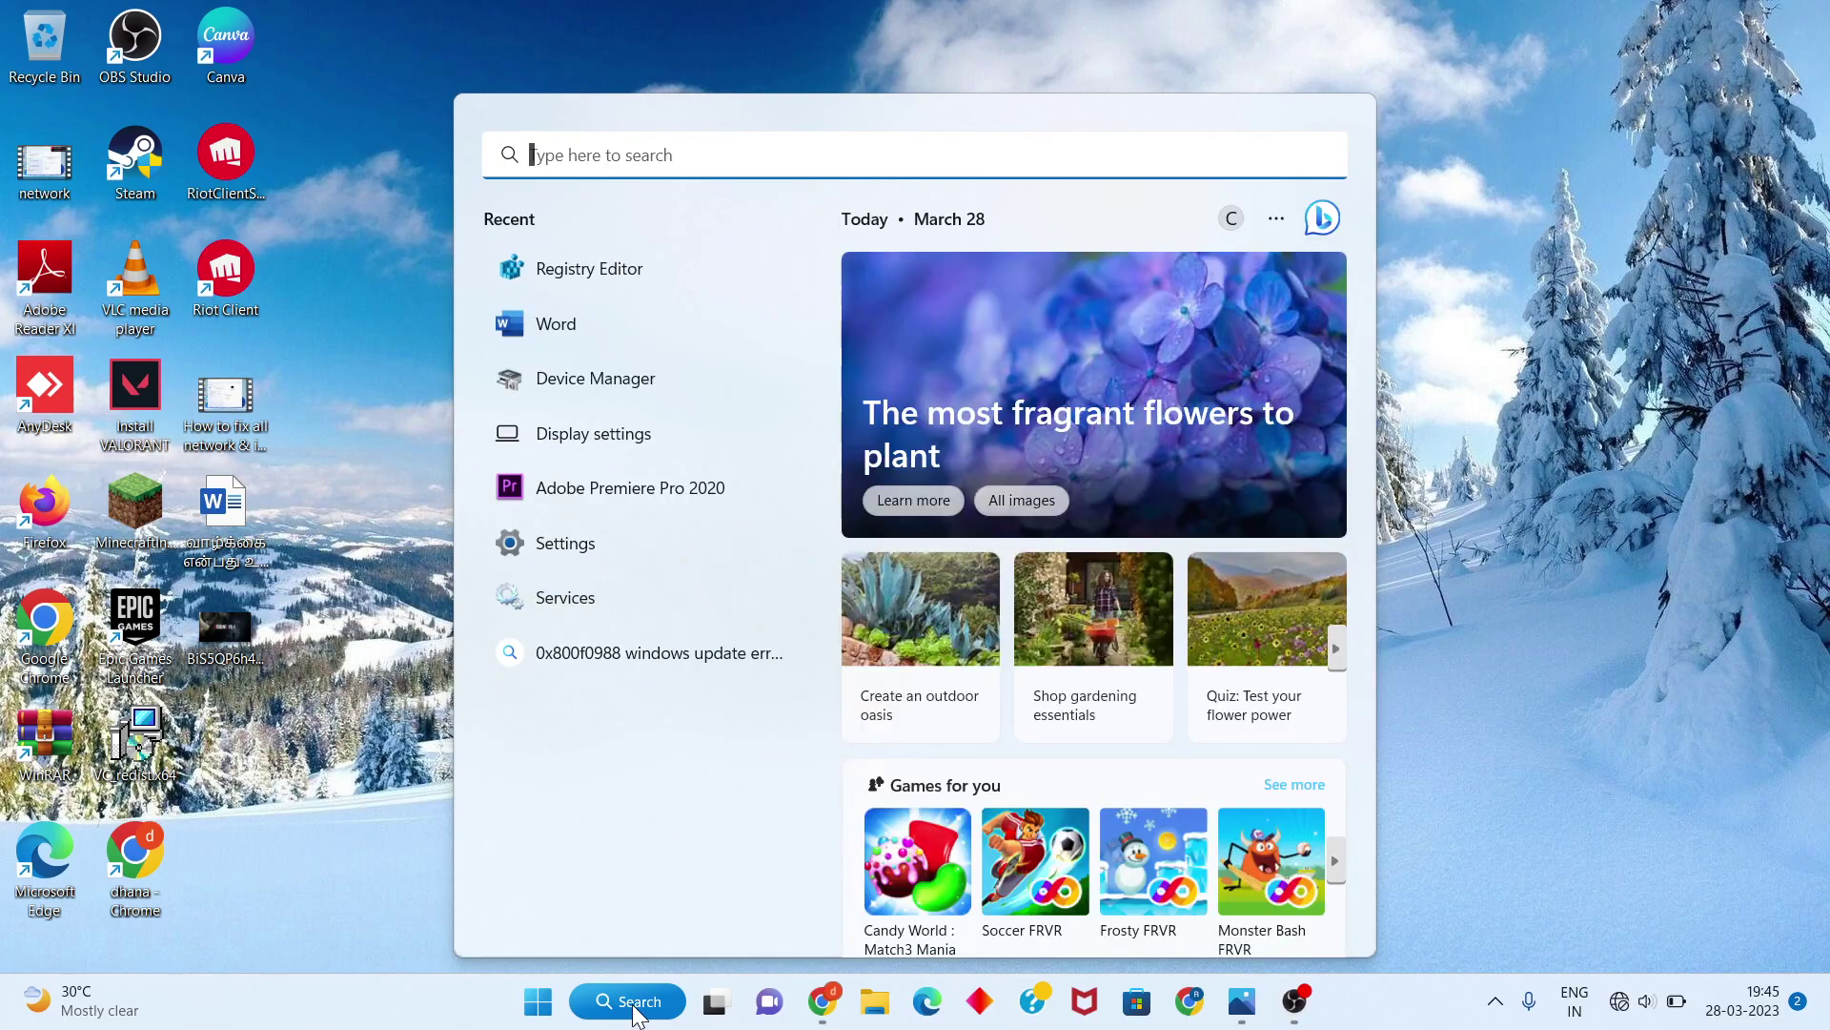
{"action": "type", "text": "re"}
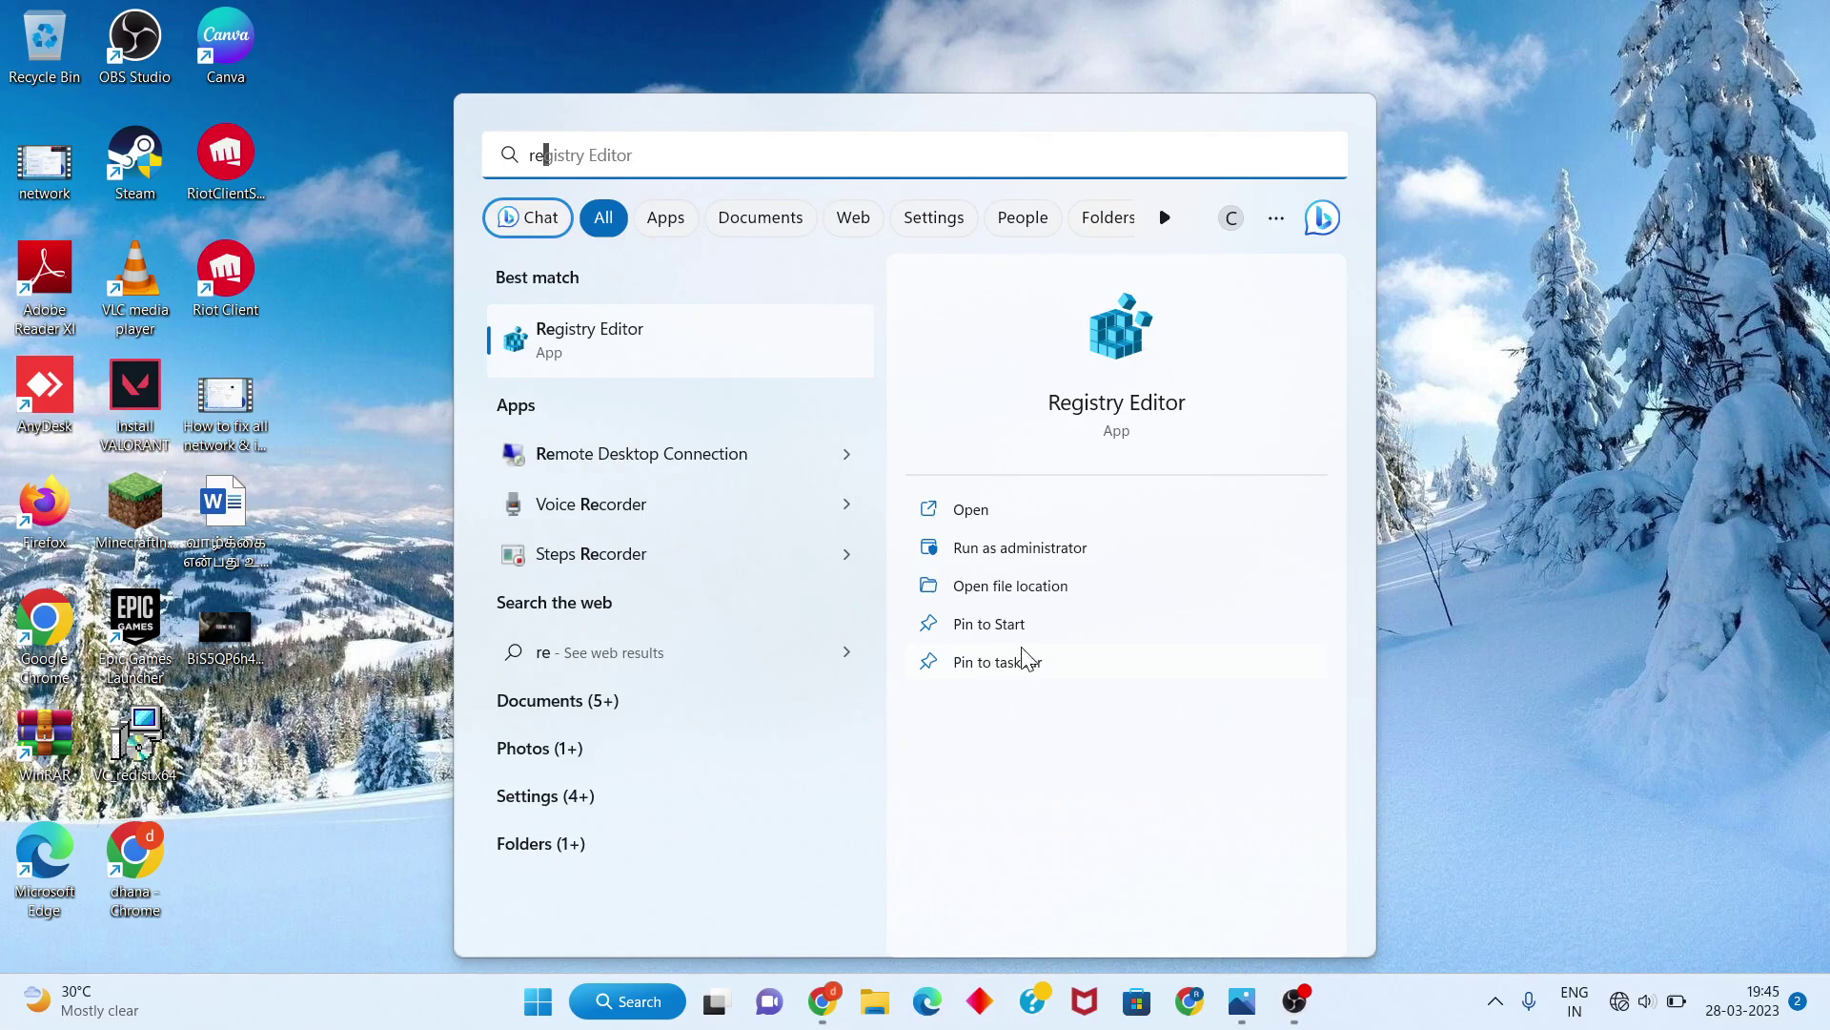
{"action": "left_click", "coordinate": [1039, 515]}
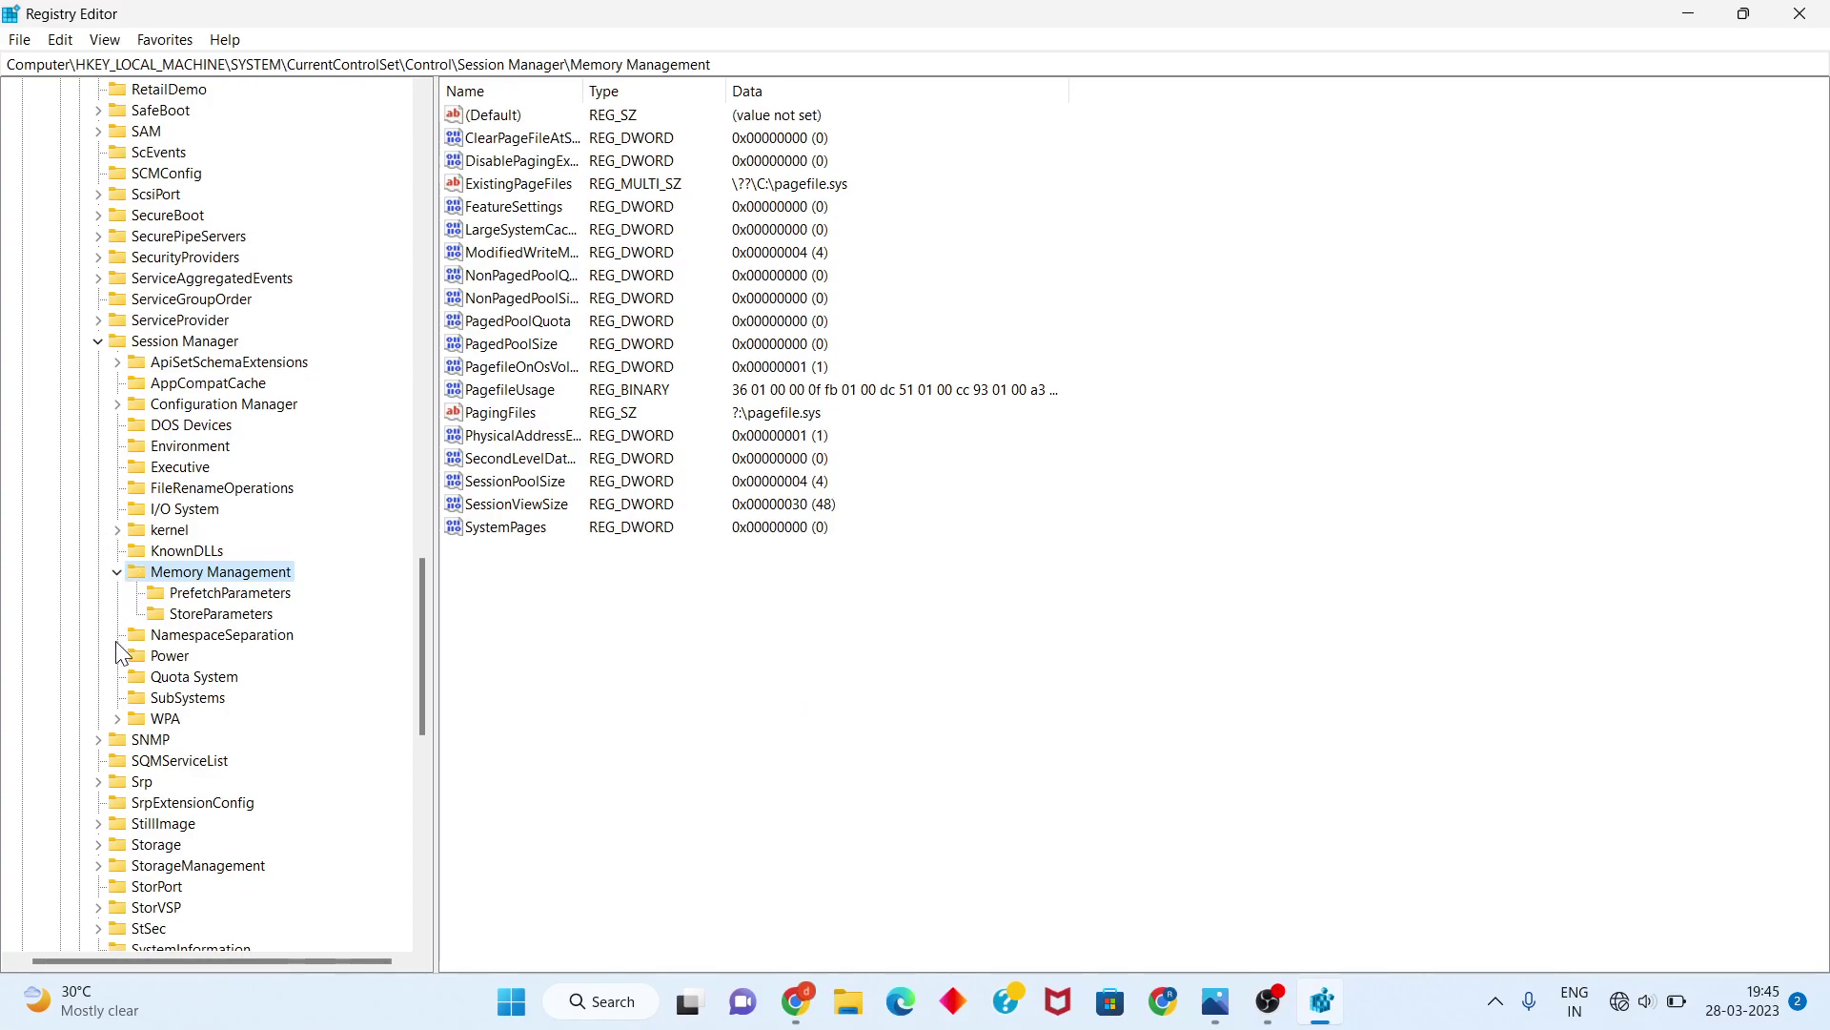
{"action": "left_click", "coordinate": [118, 571]}
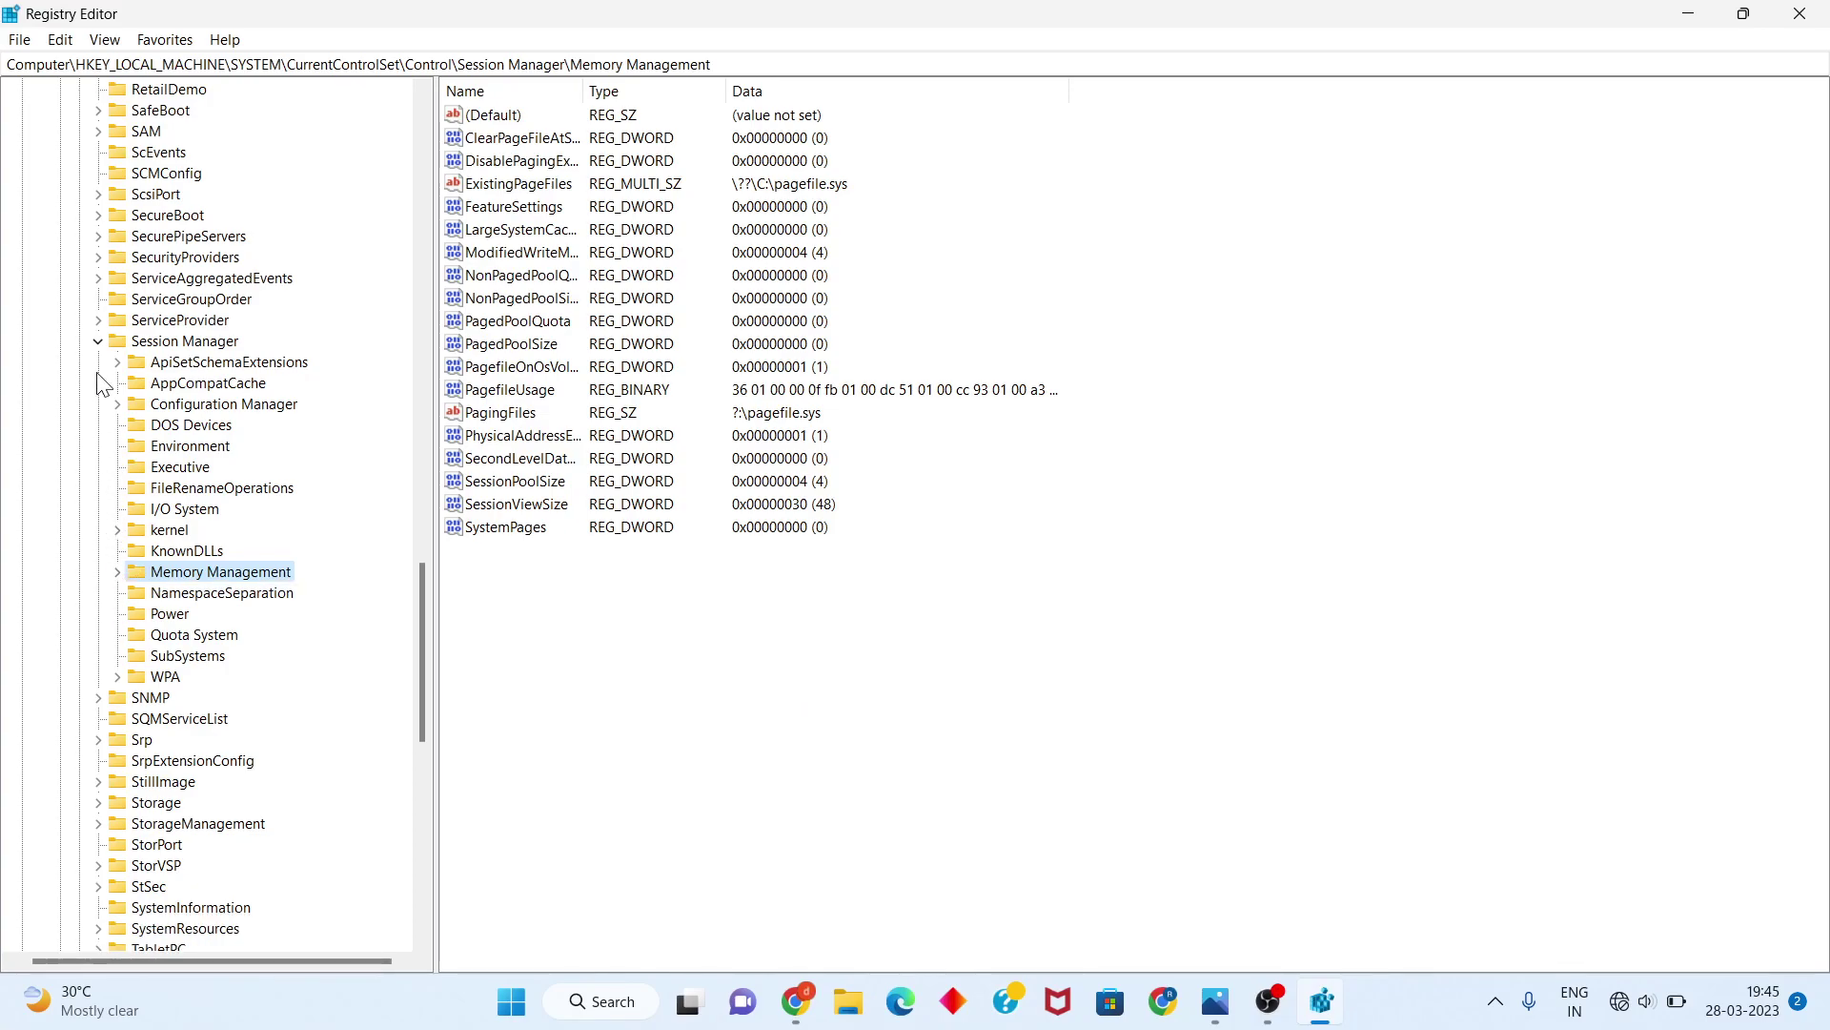
{"action": "left_click", "coordinate": [97, 340]}
{"action": "scroll", "coordinate": [97, 340], "scroll_direction": "up", "scroll_amount": 20}
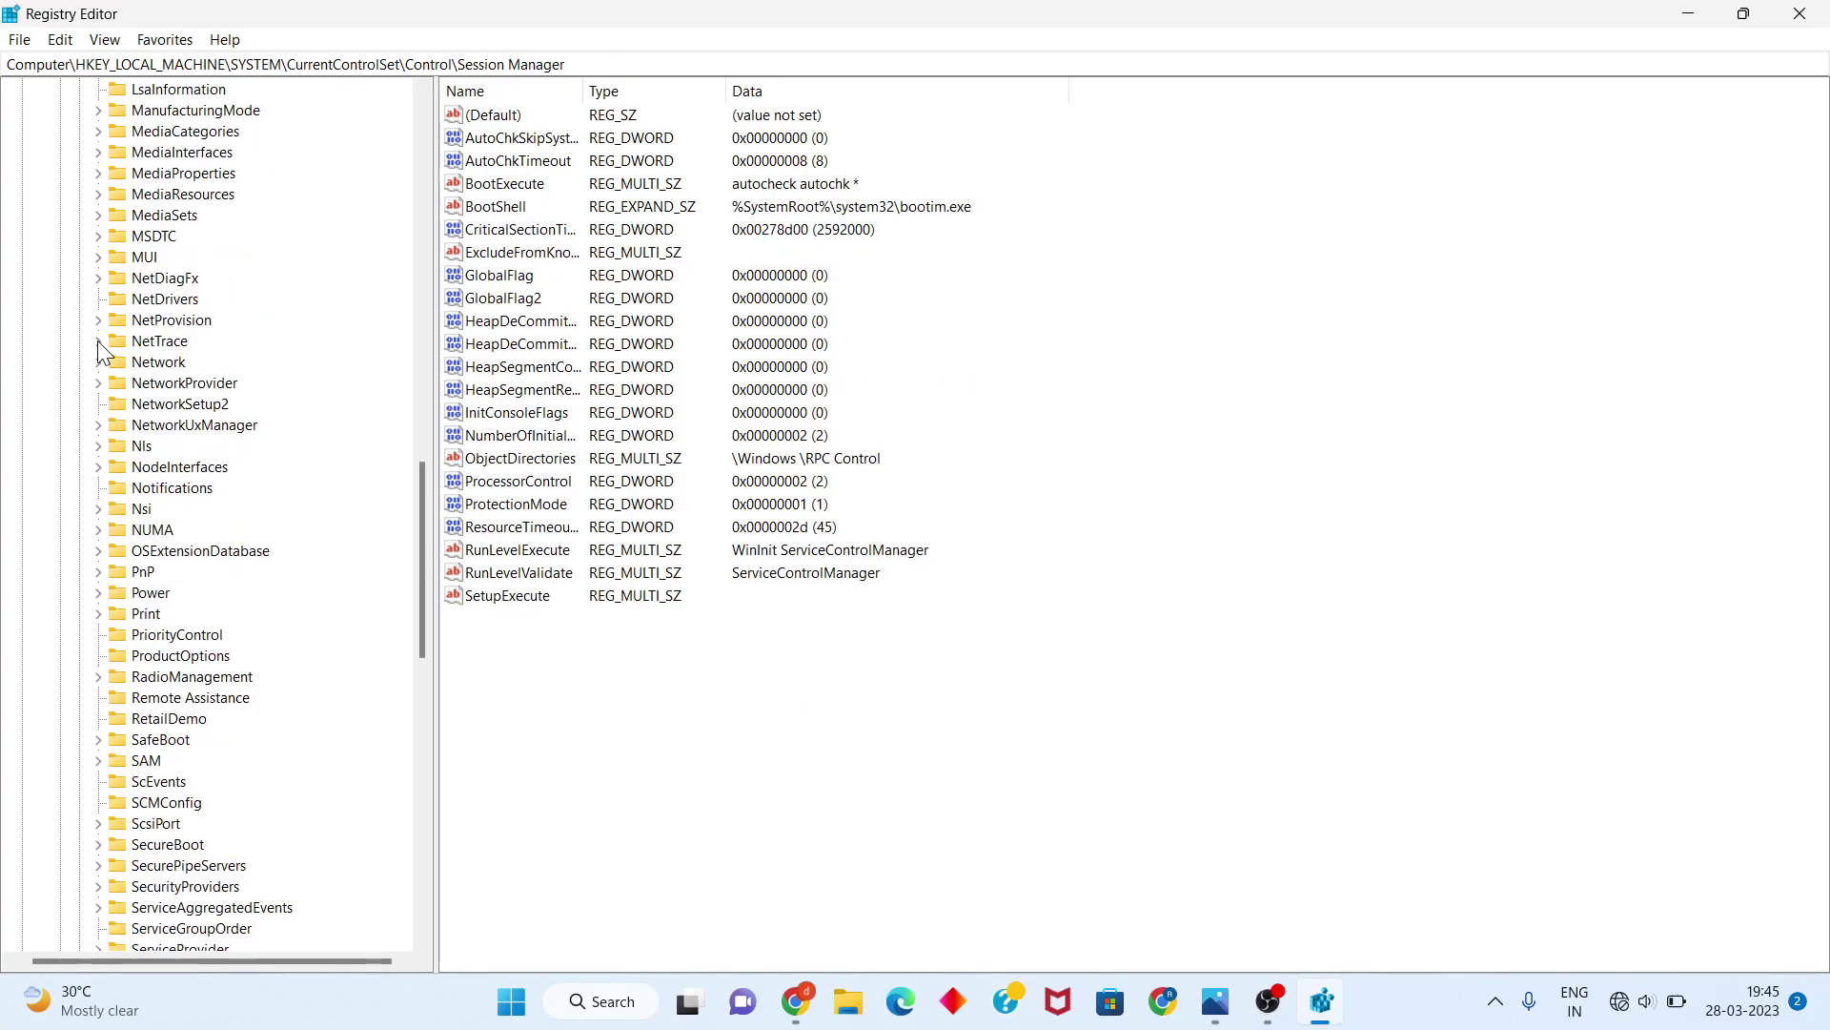
{"action": "left_click", "coordinate": [80, 364]}
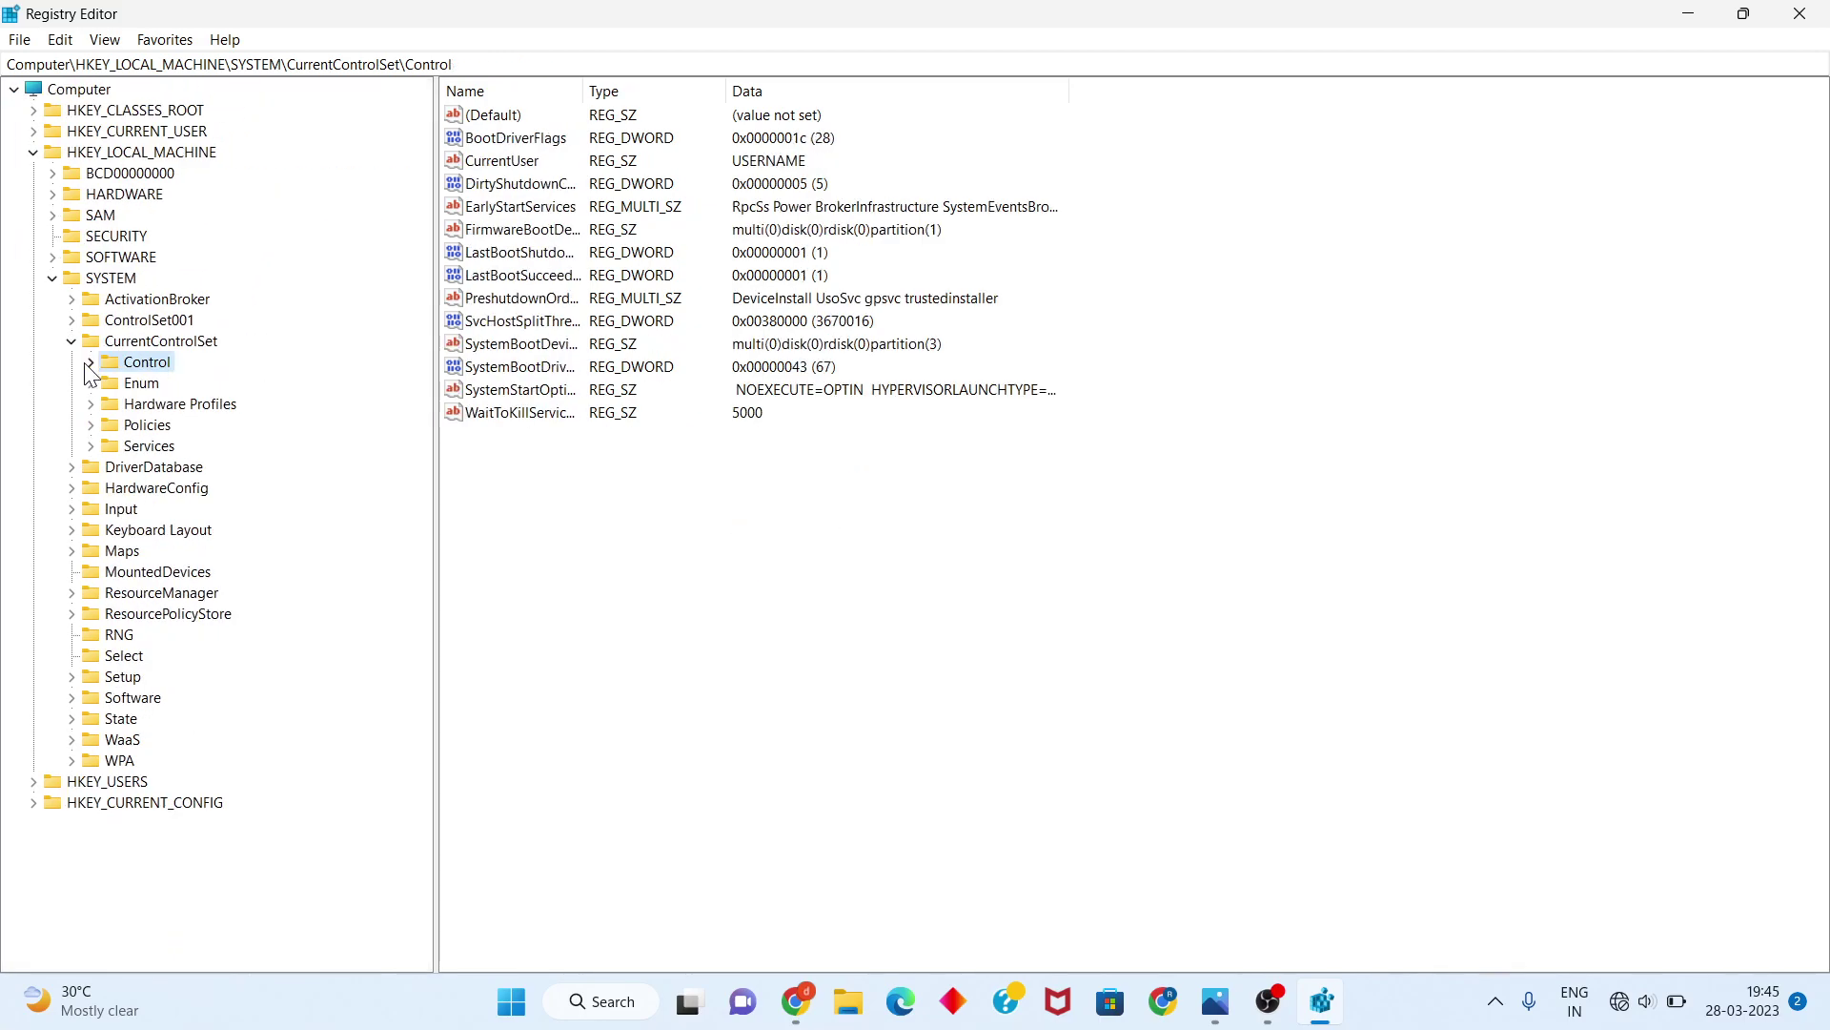
{"action": "left_click", "coordinate": [61, 341]}
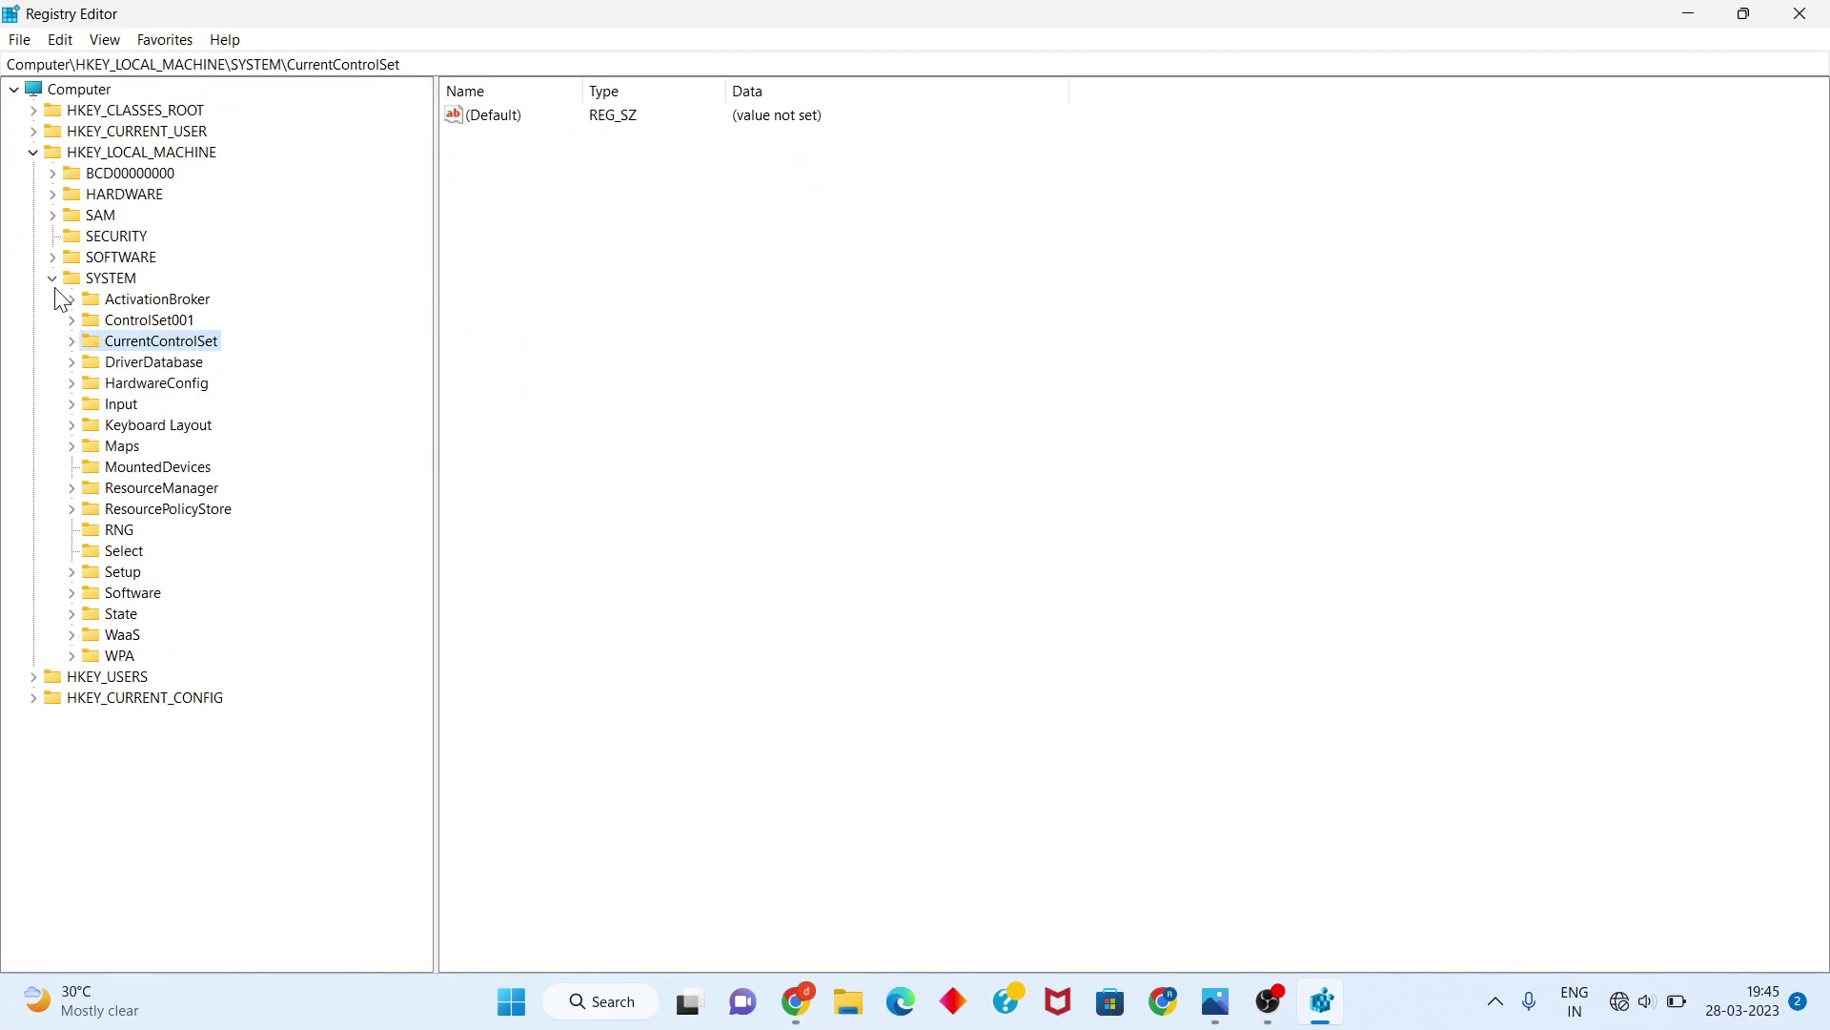
{"action": "left_click", "coordinate": [54, 283]}
{"action": "left_click", "coordinate": [34, 156]}
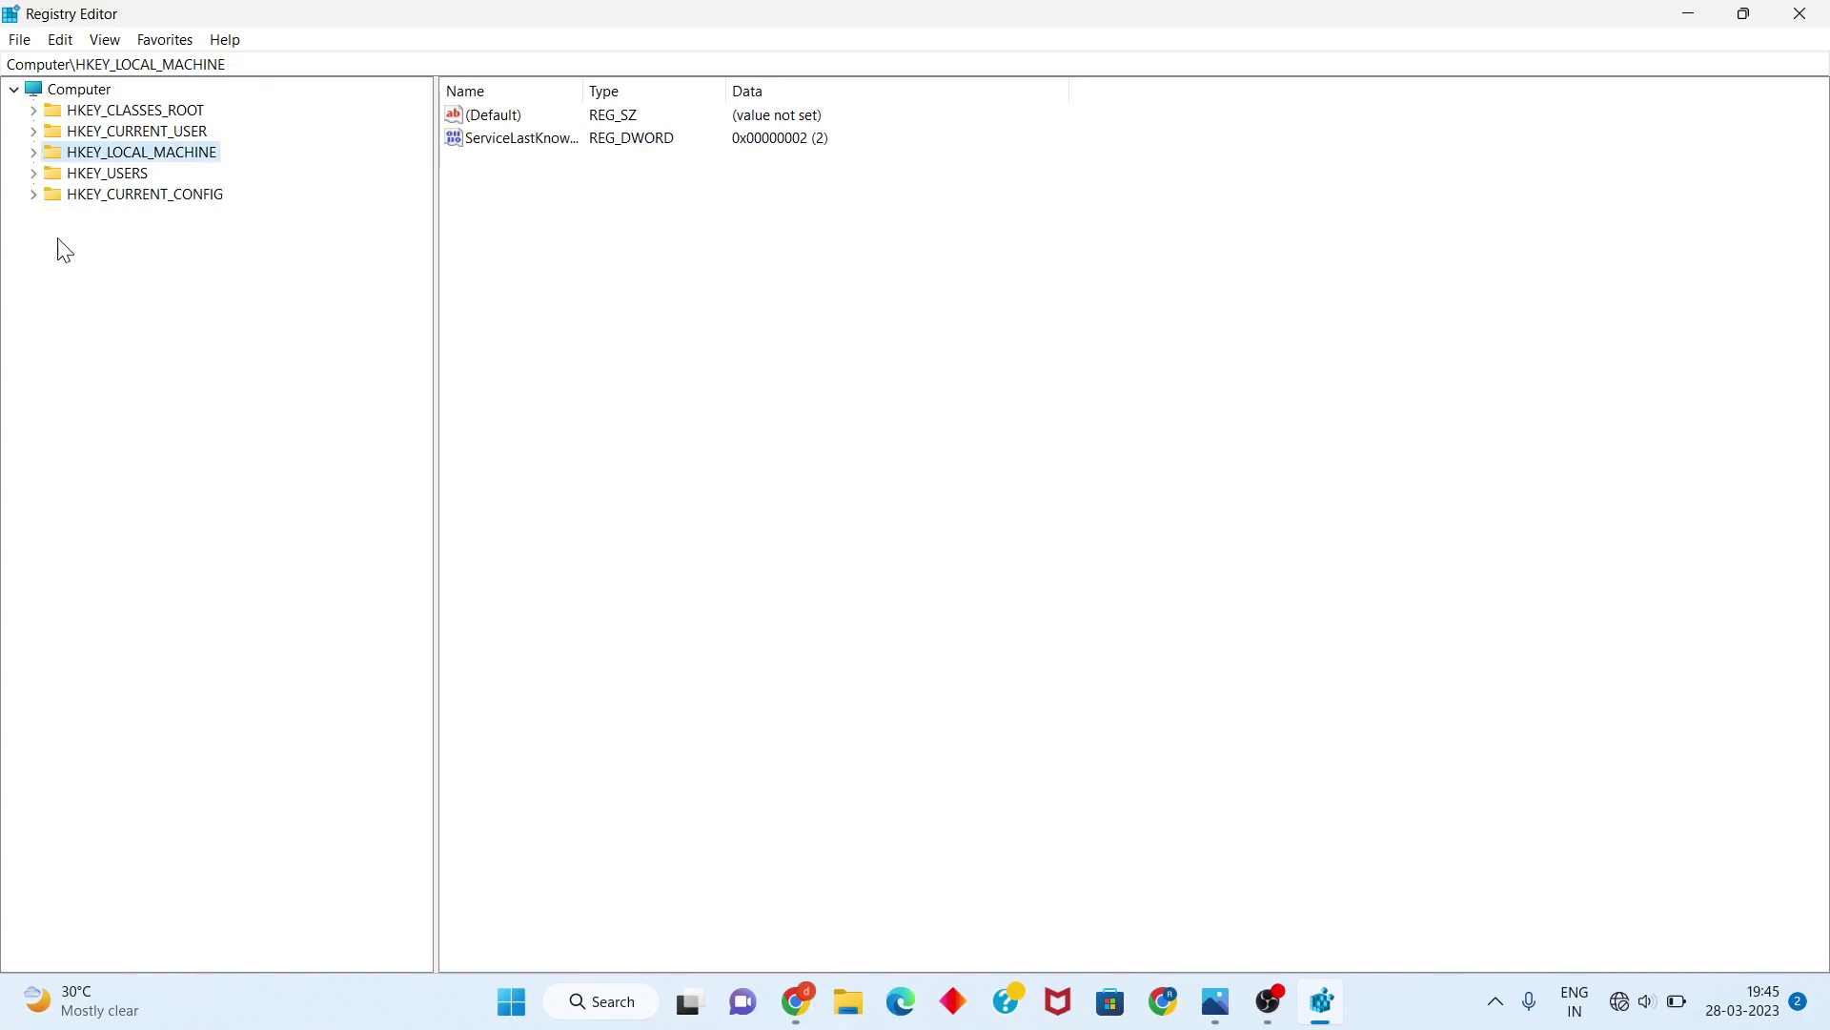
{"action": "double_click", "coordinate": [141, 154]}
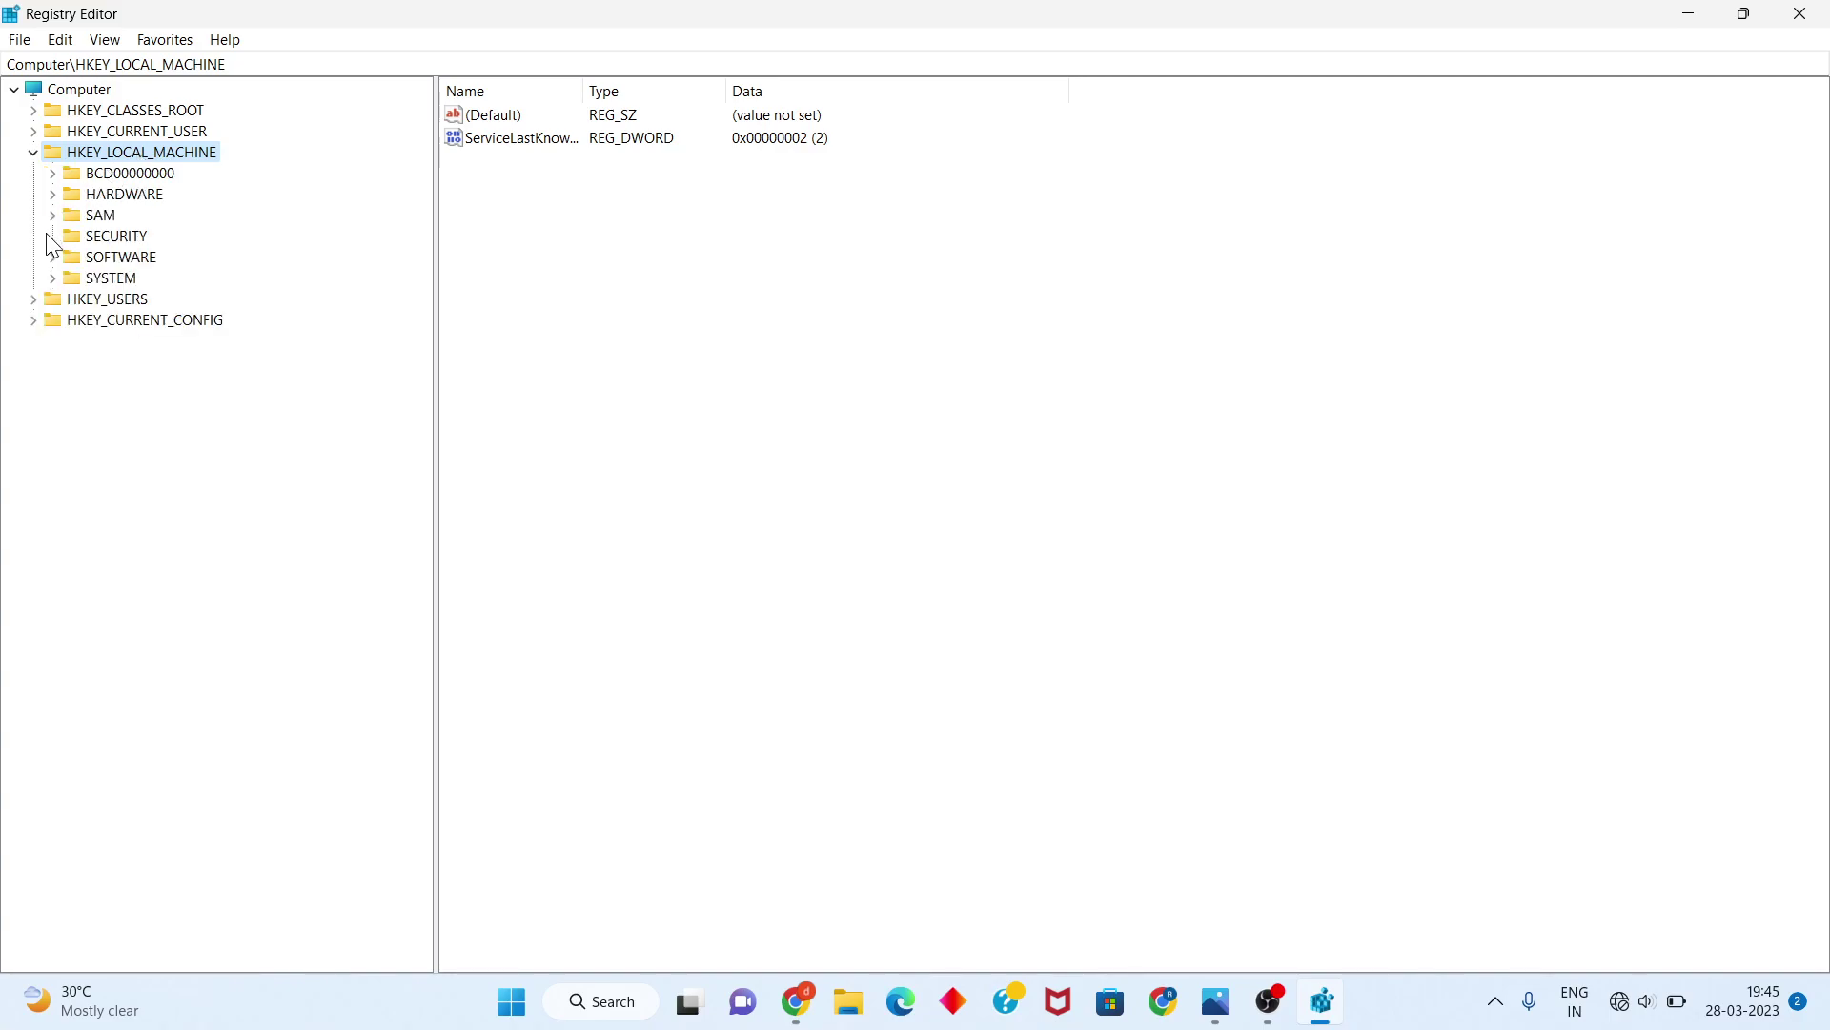
{"action": "double_click", "coordinate": [112, 279]}
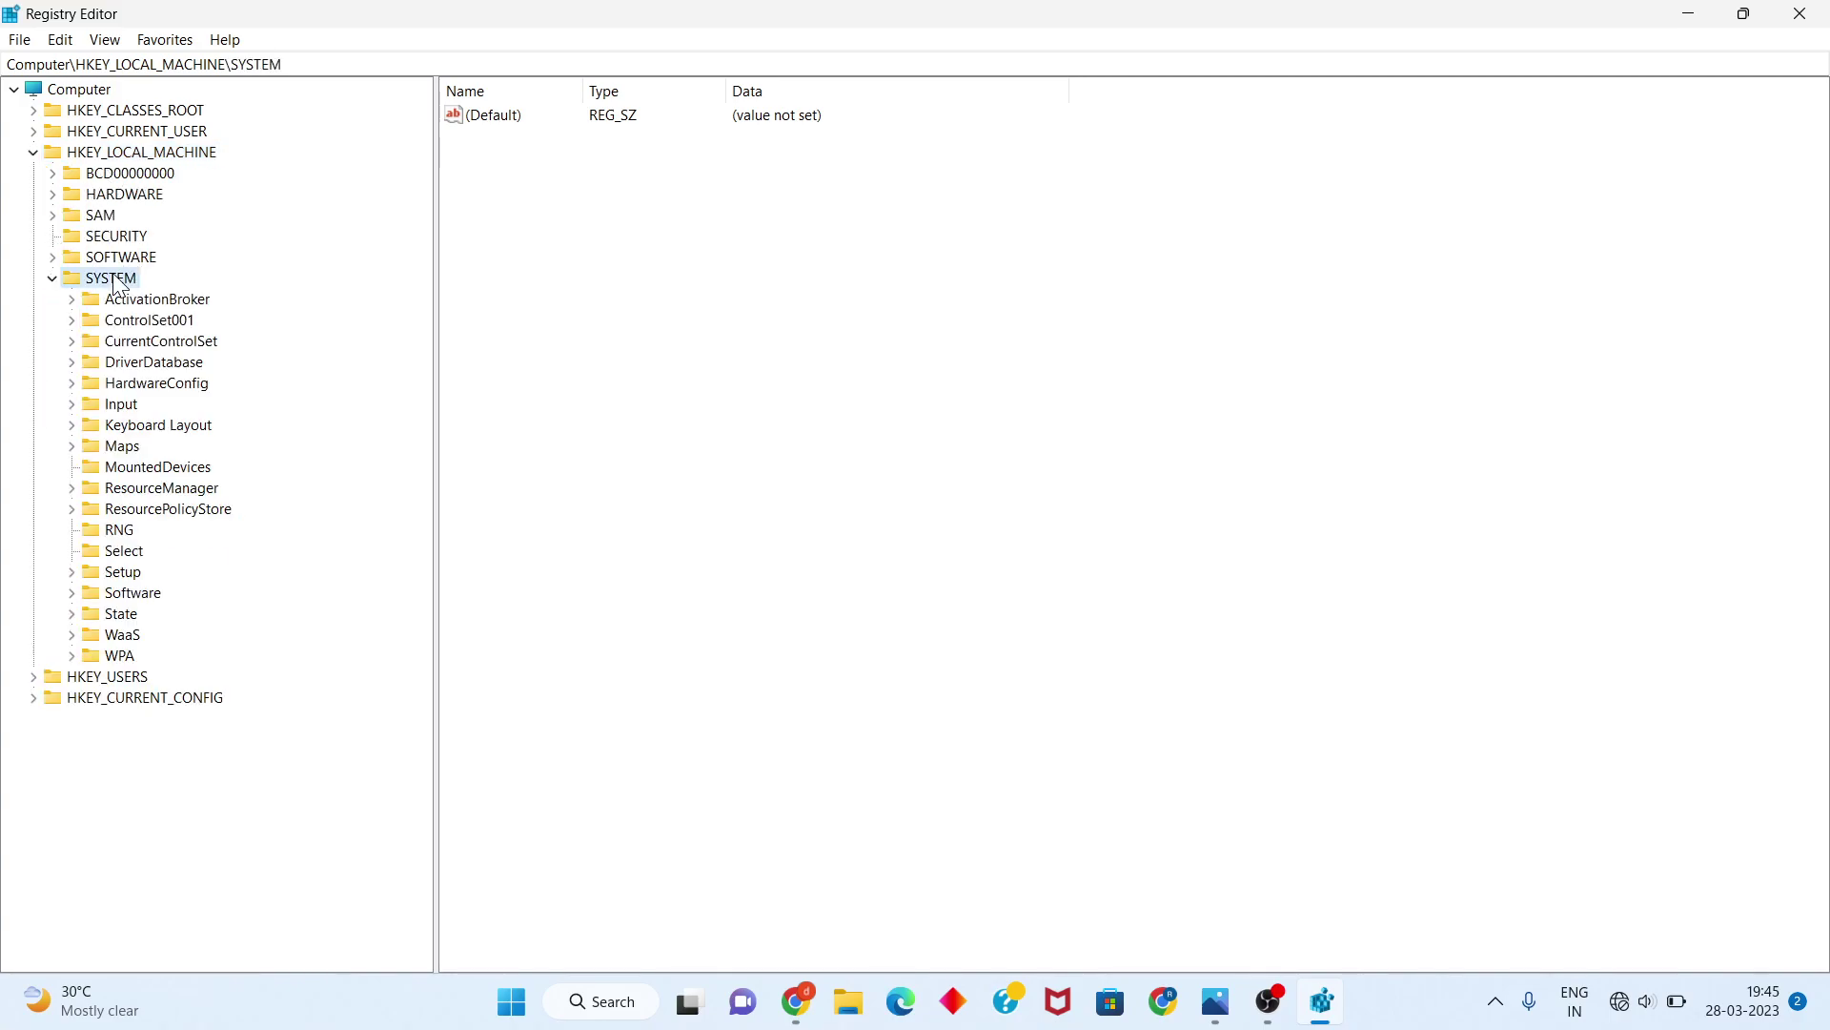
{"action": "left_click", "coordinate": [158, 341]}
{"action": "double_click", "coordinate": [157, 341]}
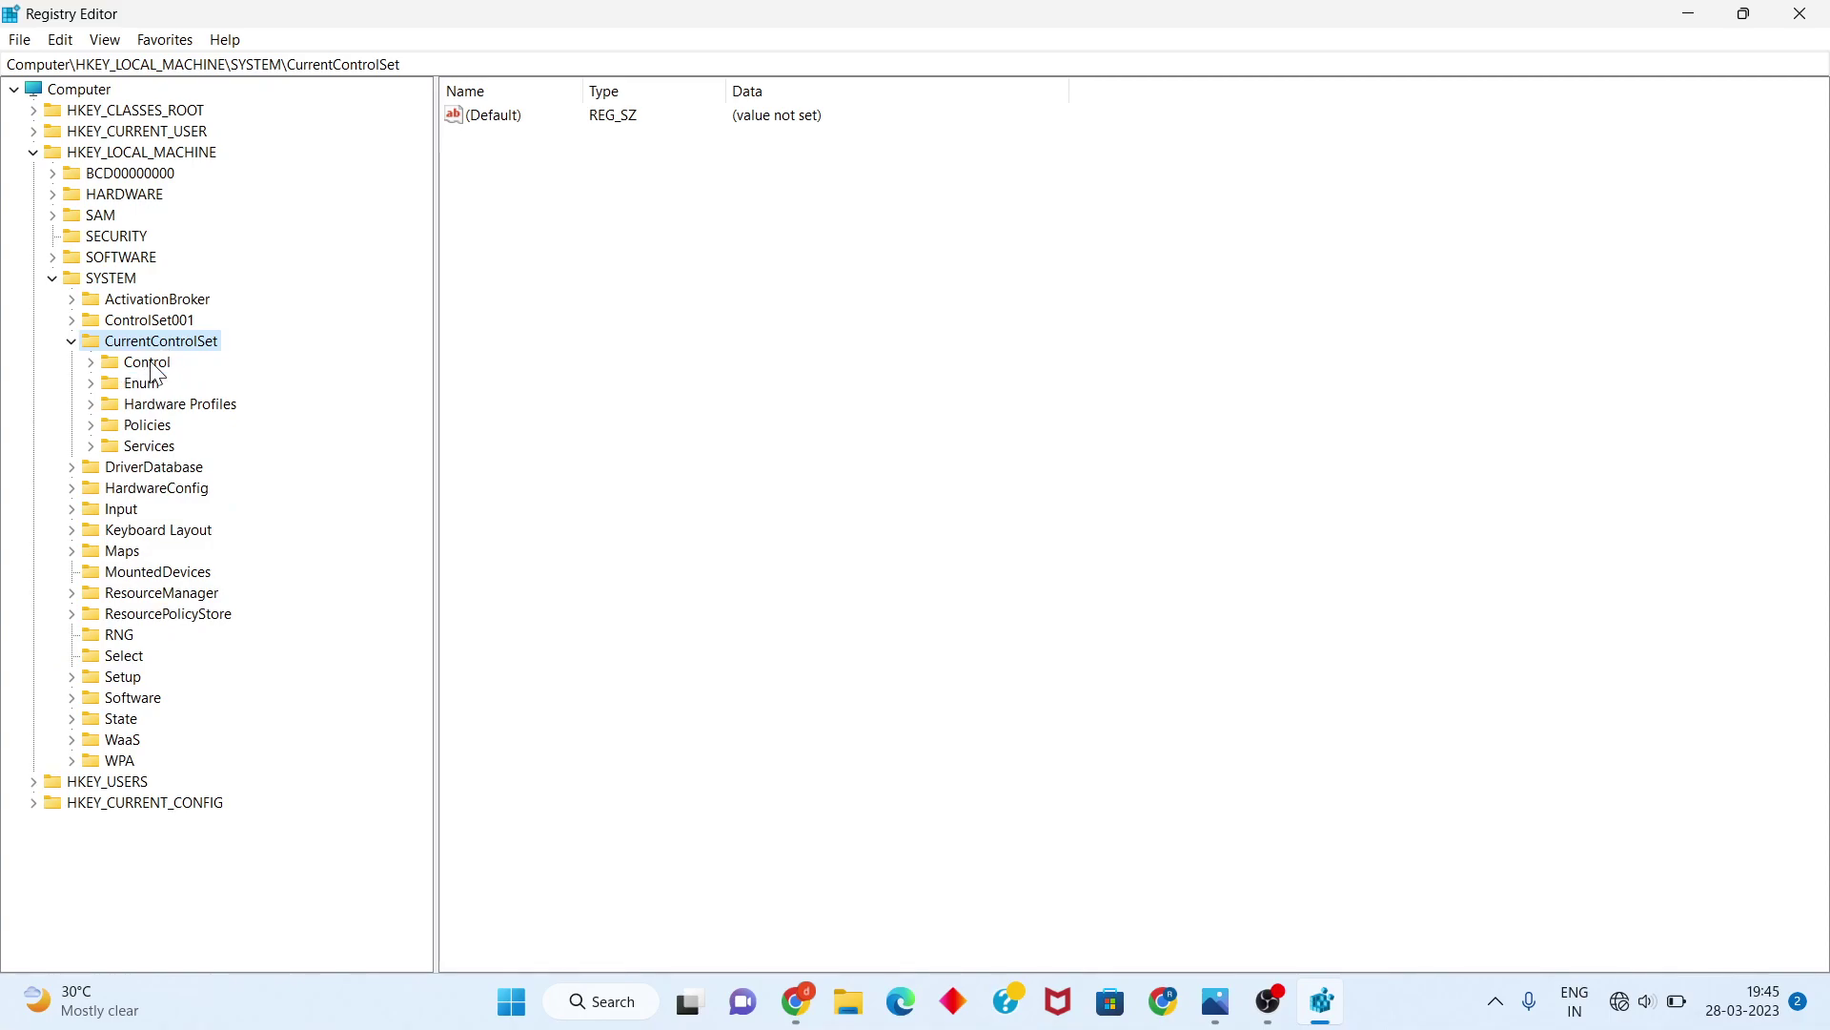
{"action": "double_click", "coordinate": [149, 363]}
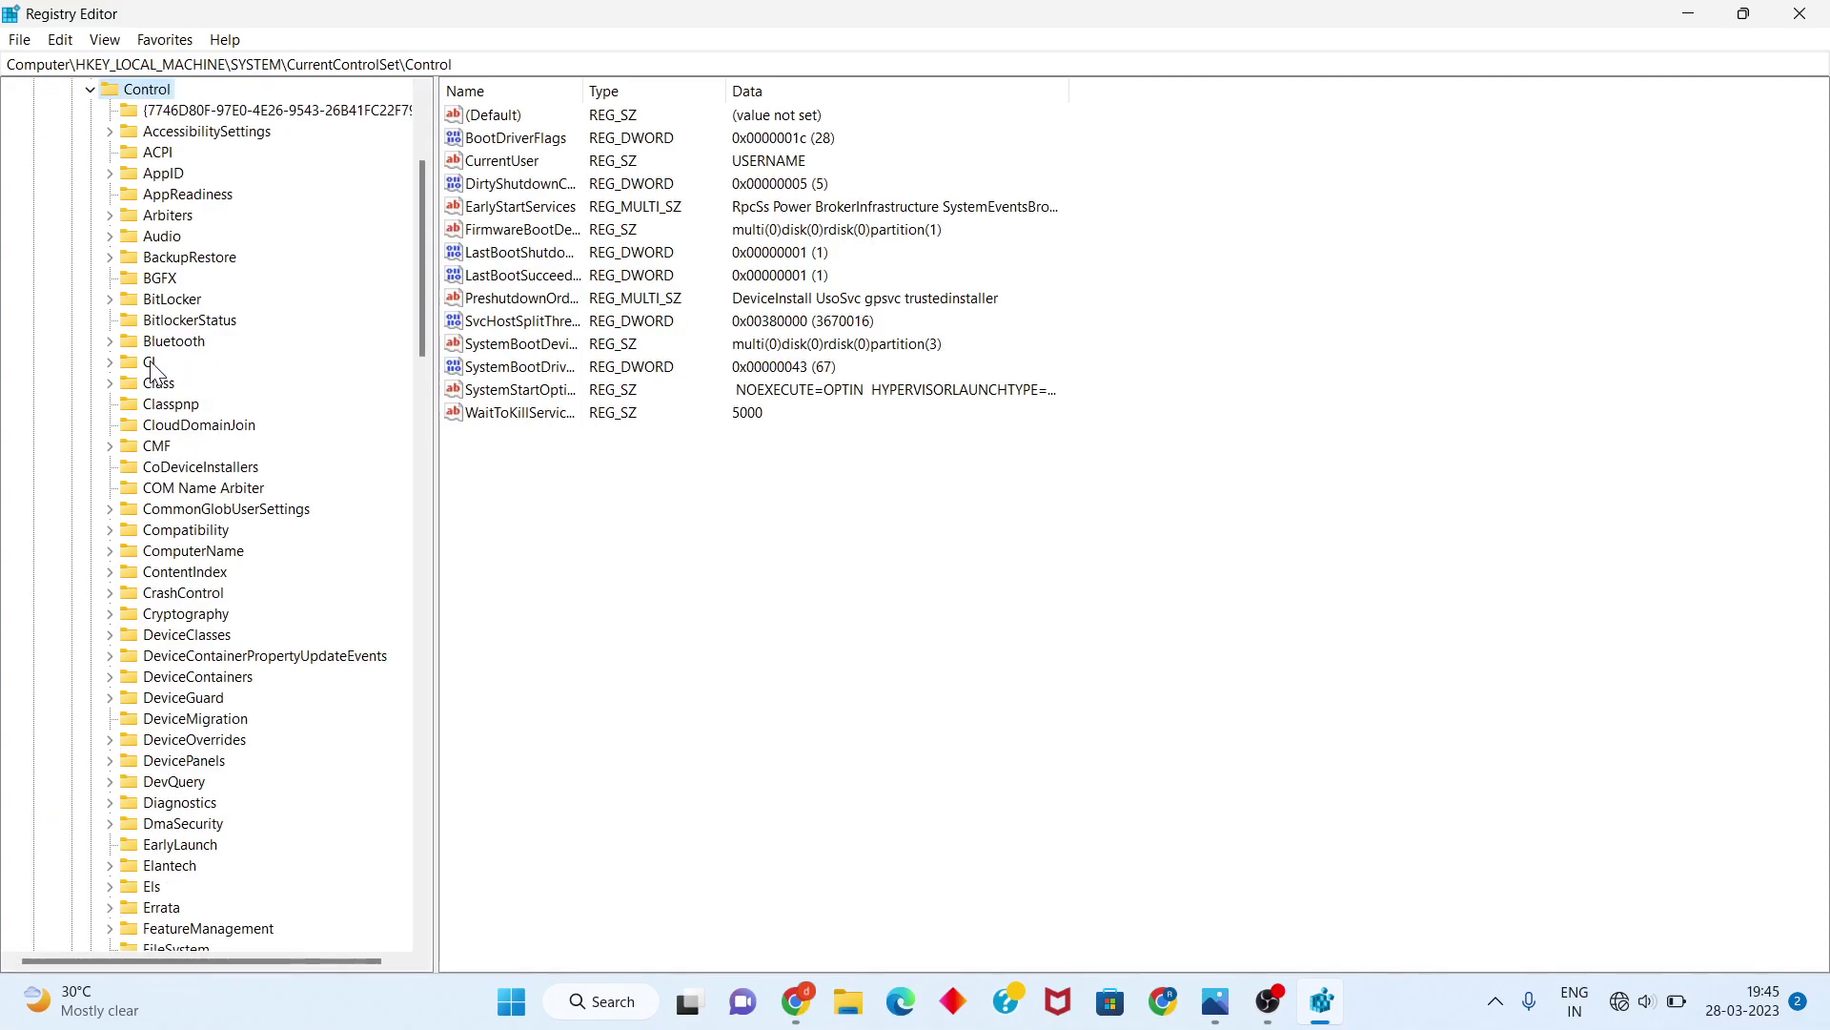
{"action": "scroll", "coordinate": [152, 370], "scroll_direction": "down", "scroll_amount": 6}
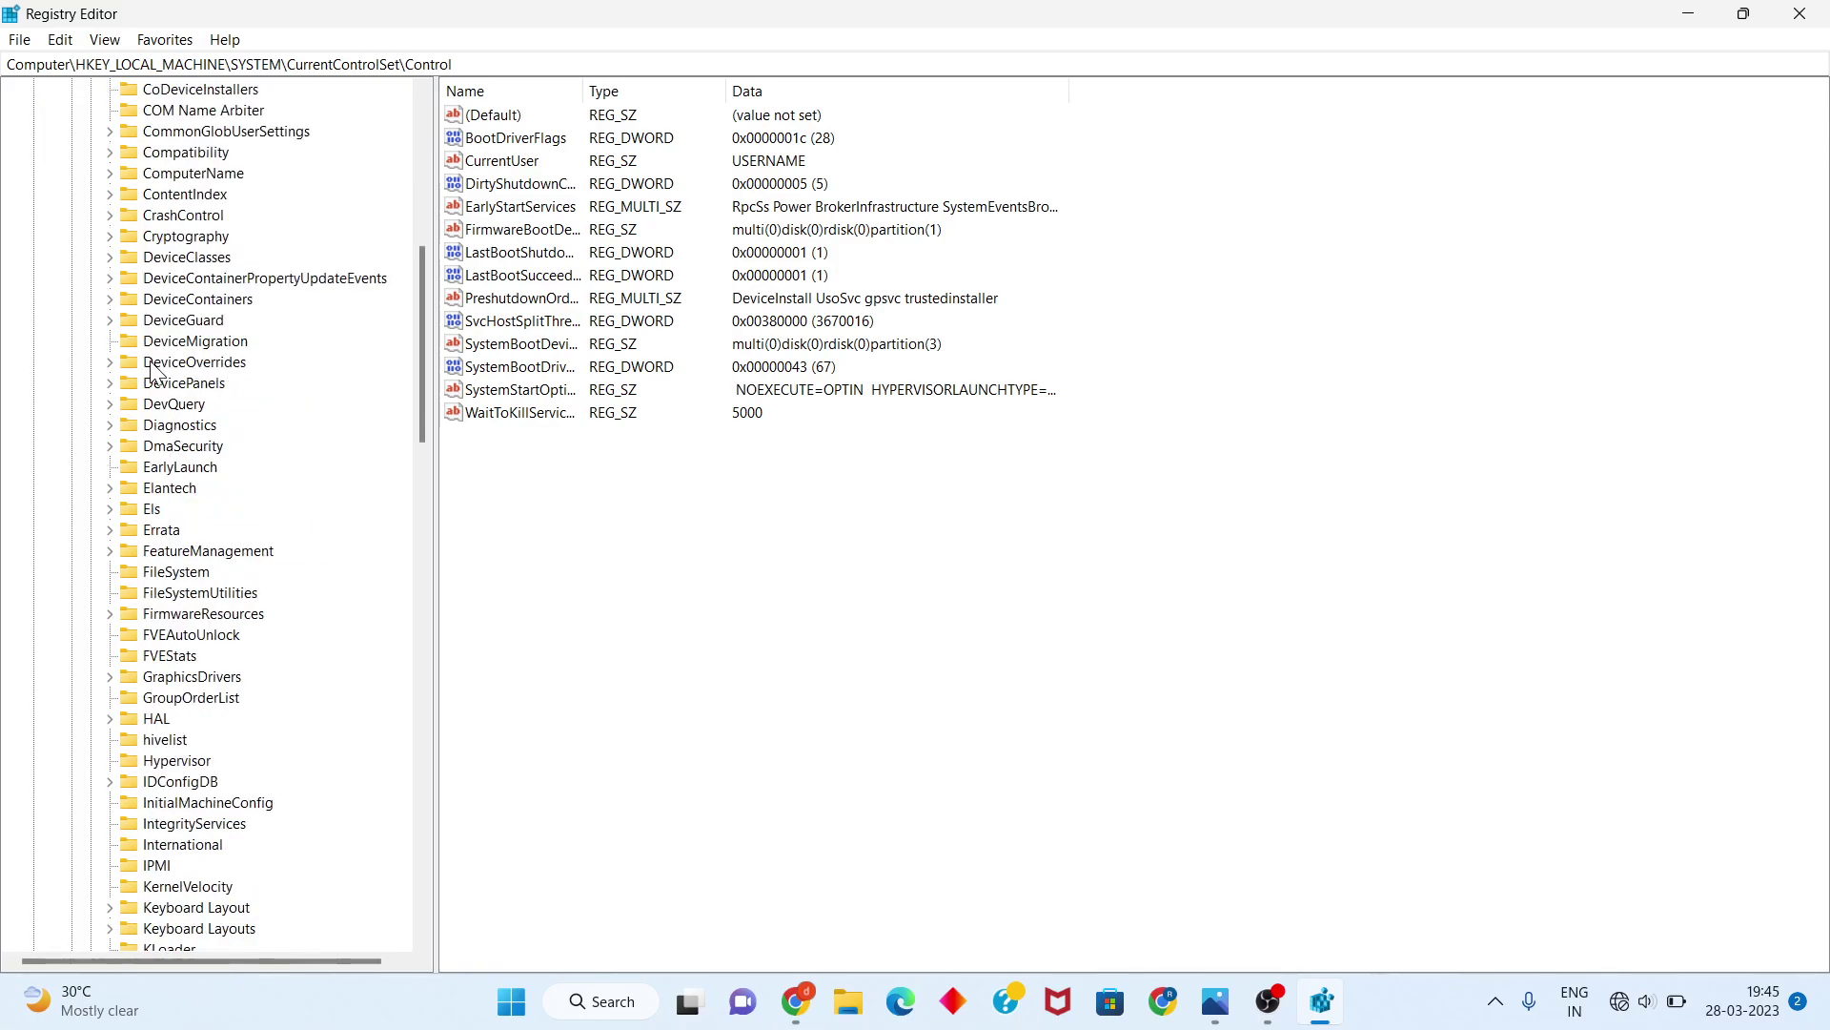
{"action": "scroll", "coordinate": [153, 370], "scroll_direction": "down", "scroll_amount": 20}
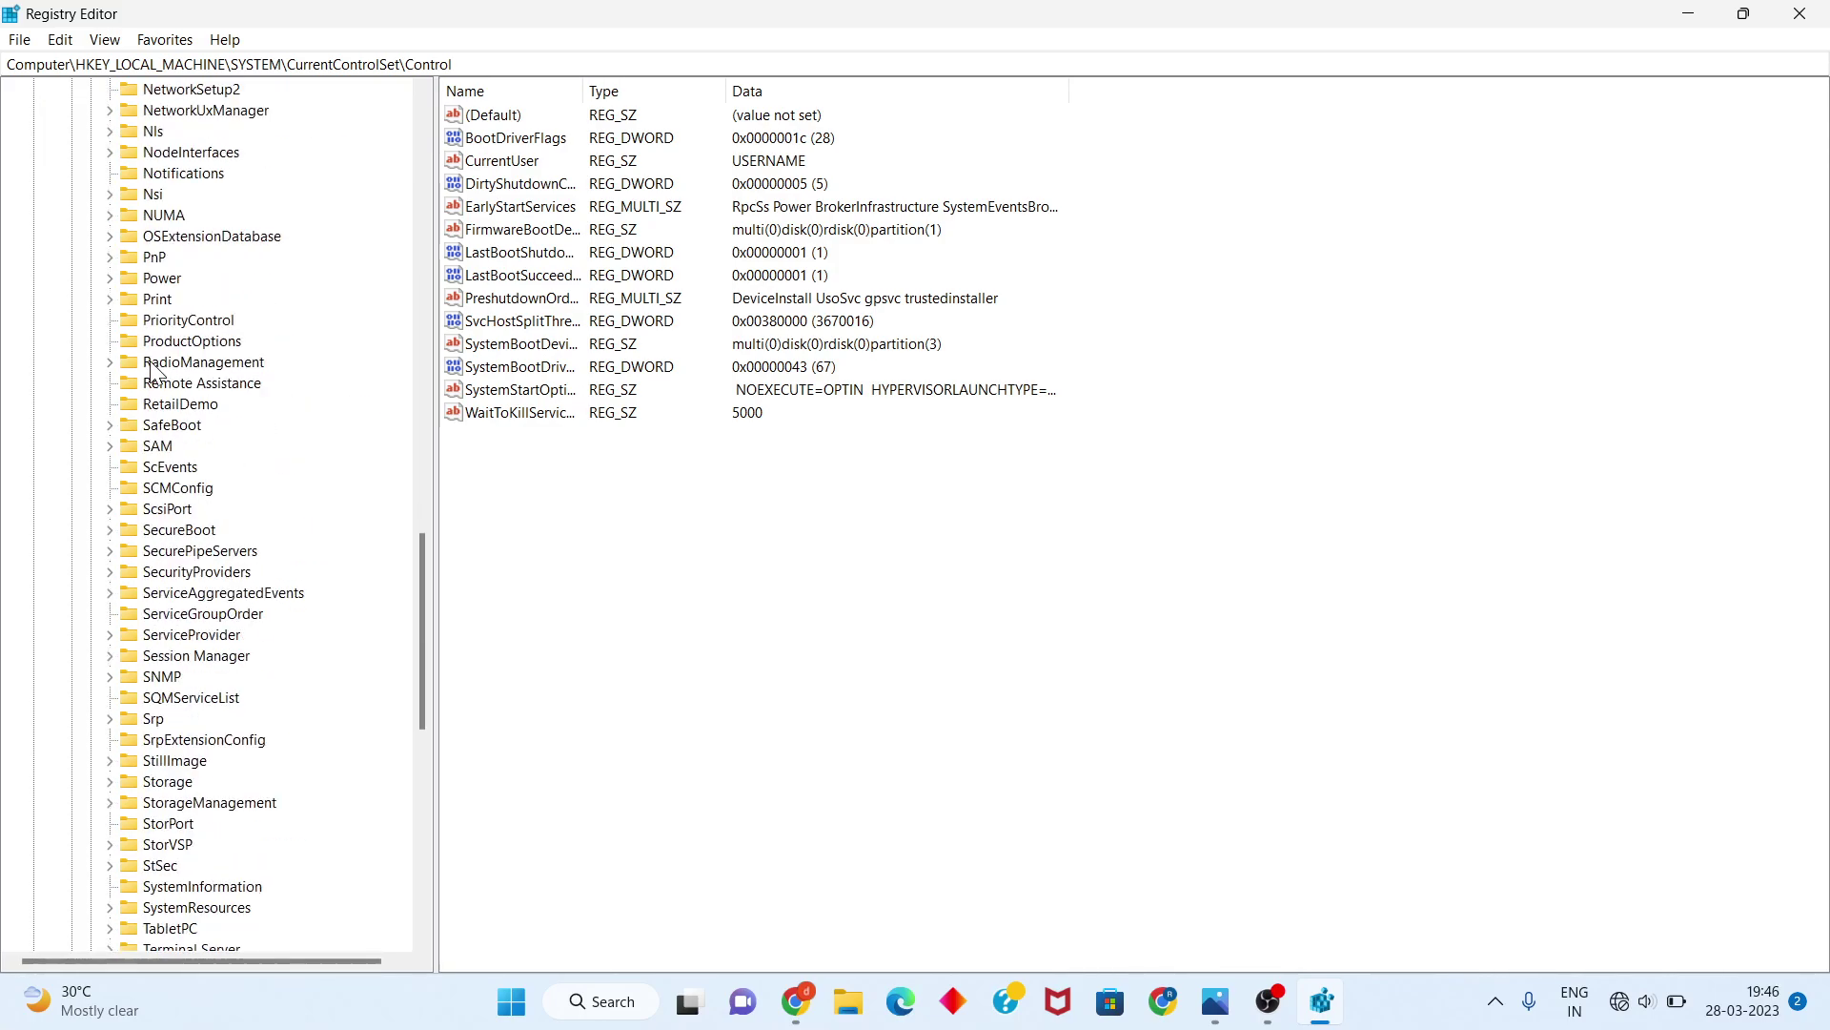
{"action": "scroll", "coordinate": [153, 370], "scroll_direction": "down", "scroll_amount": 2}
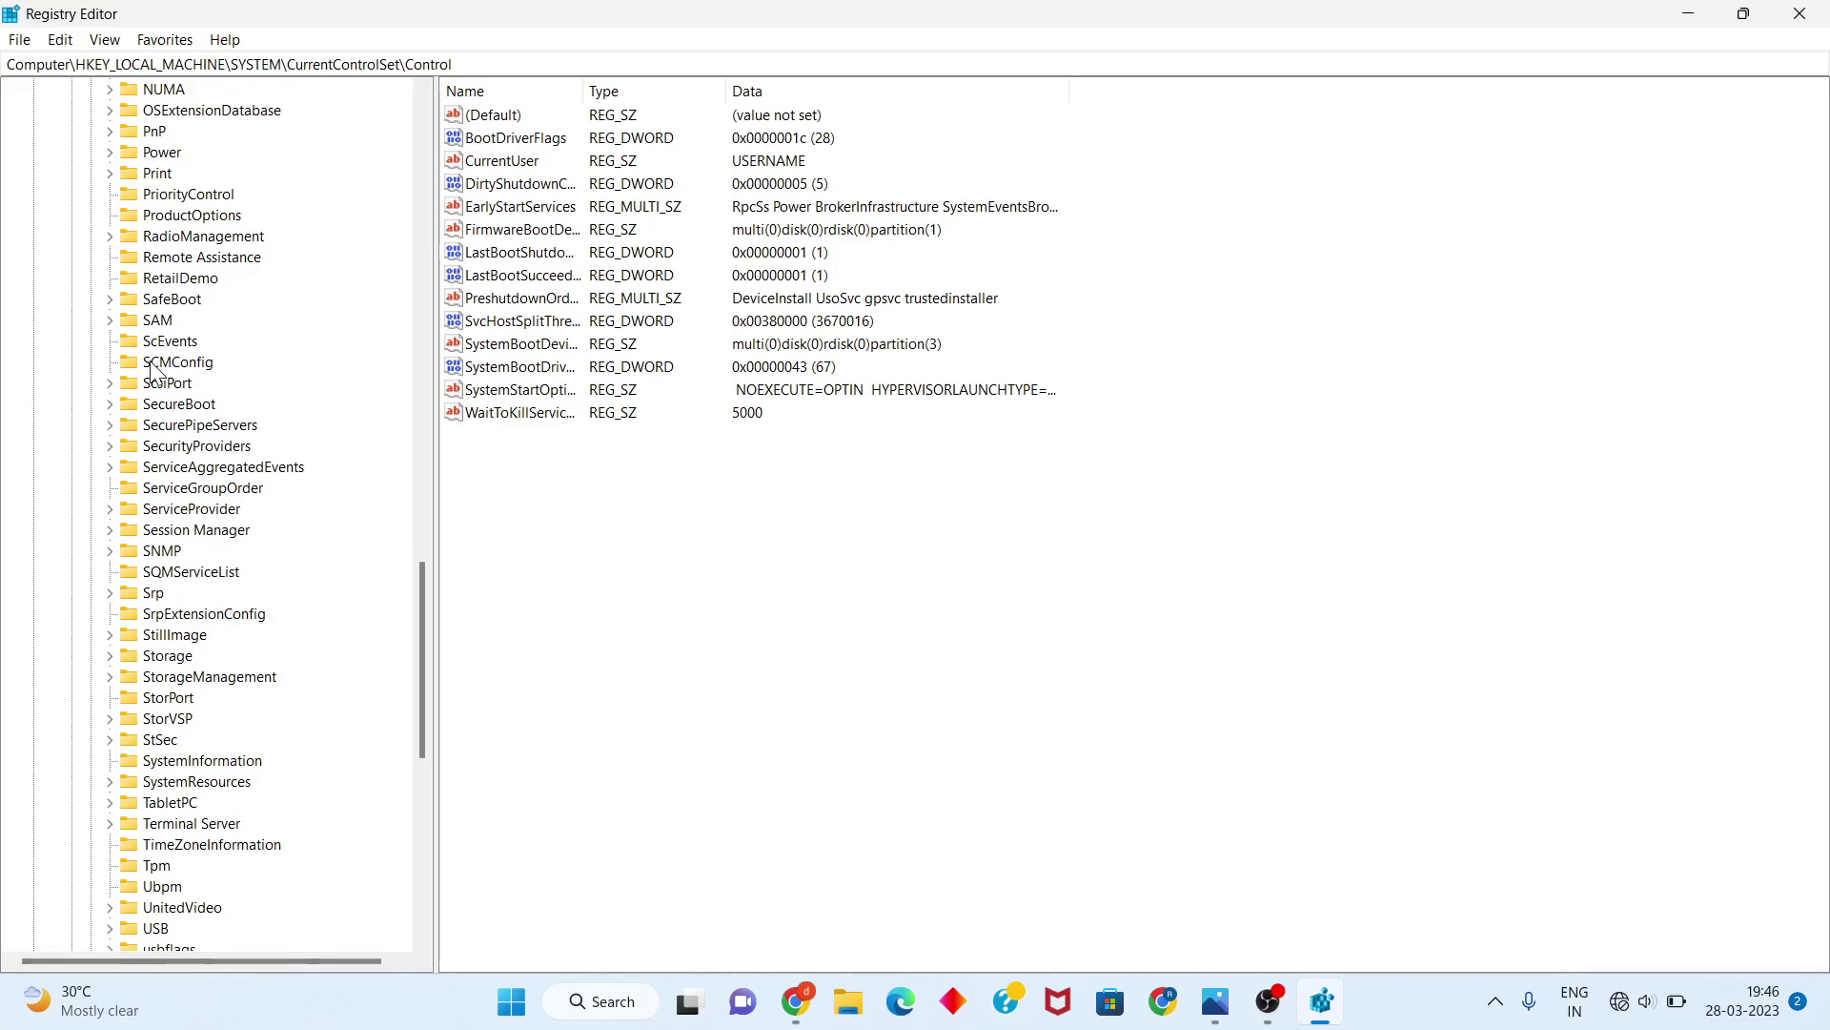
{"action": "left_click", "coordinate": [171, 535]}
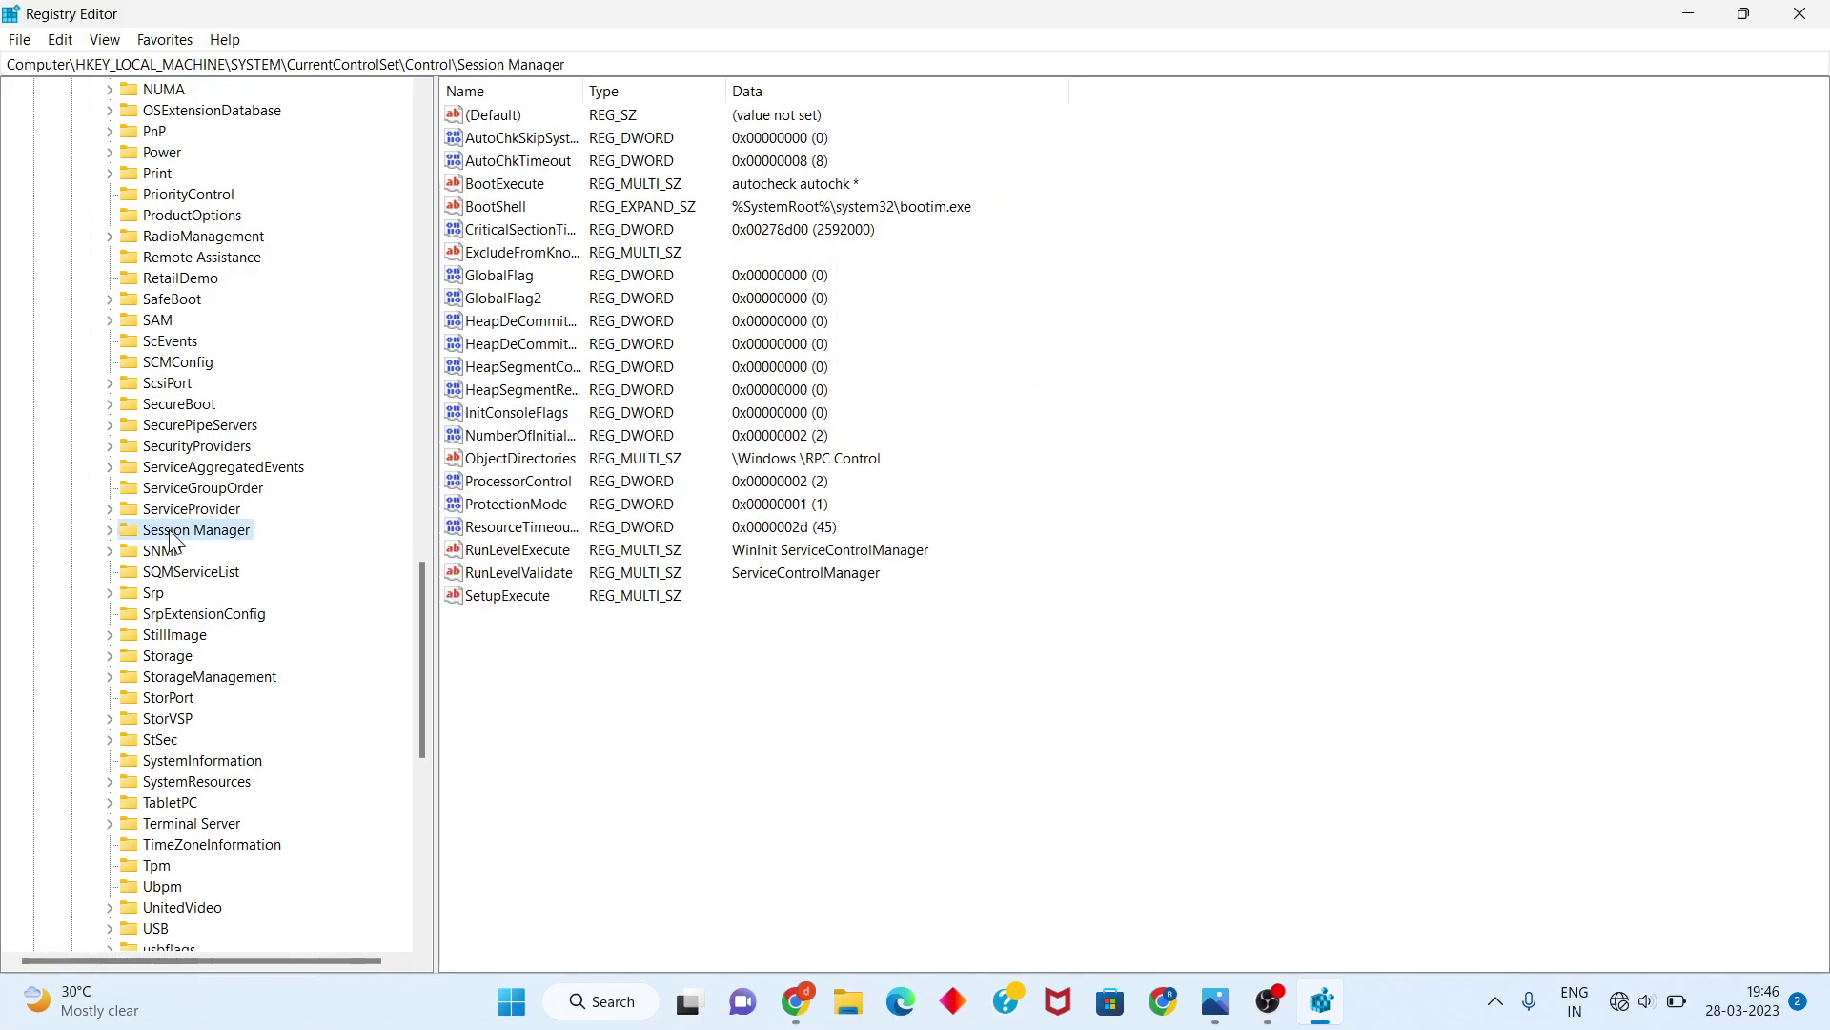
{"action": "double_click", "coordinate": [209, 535]}
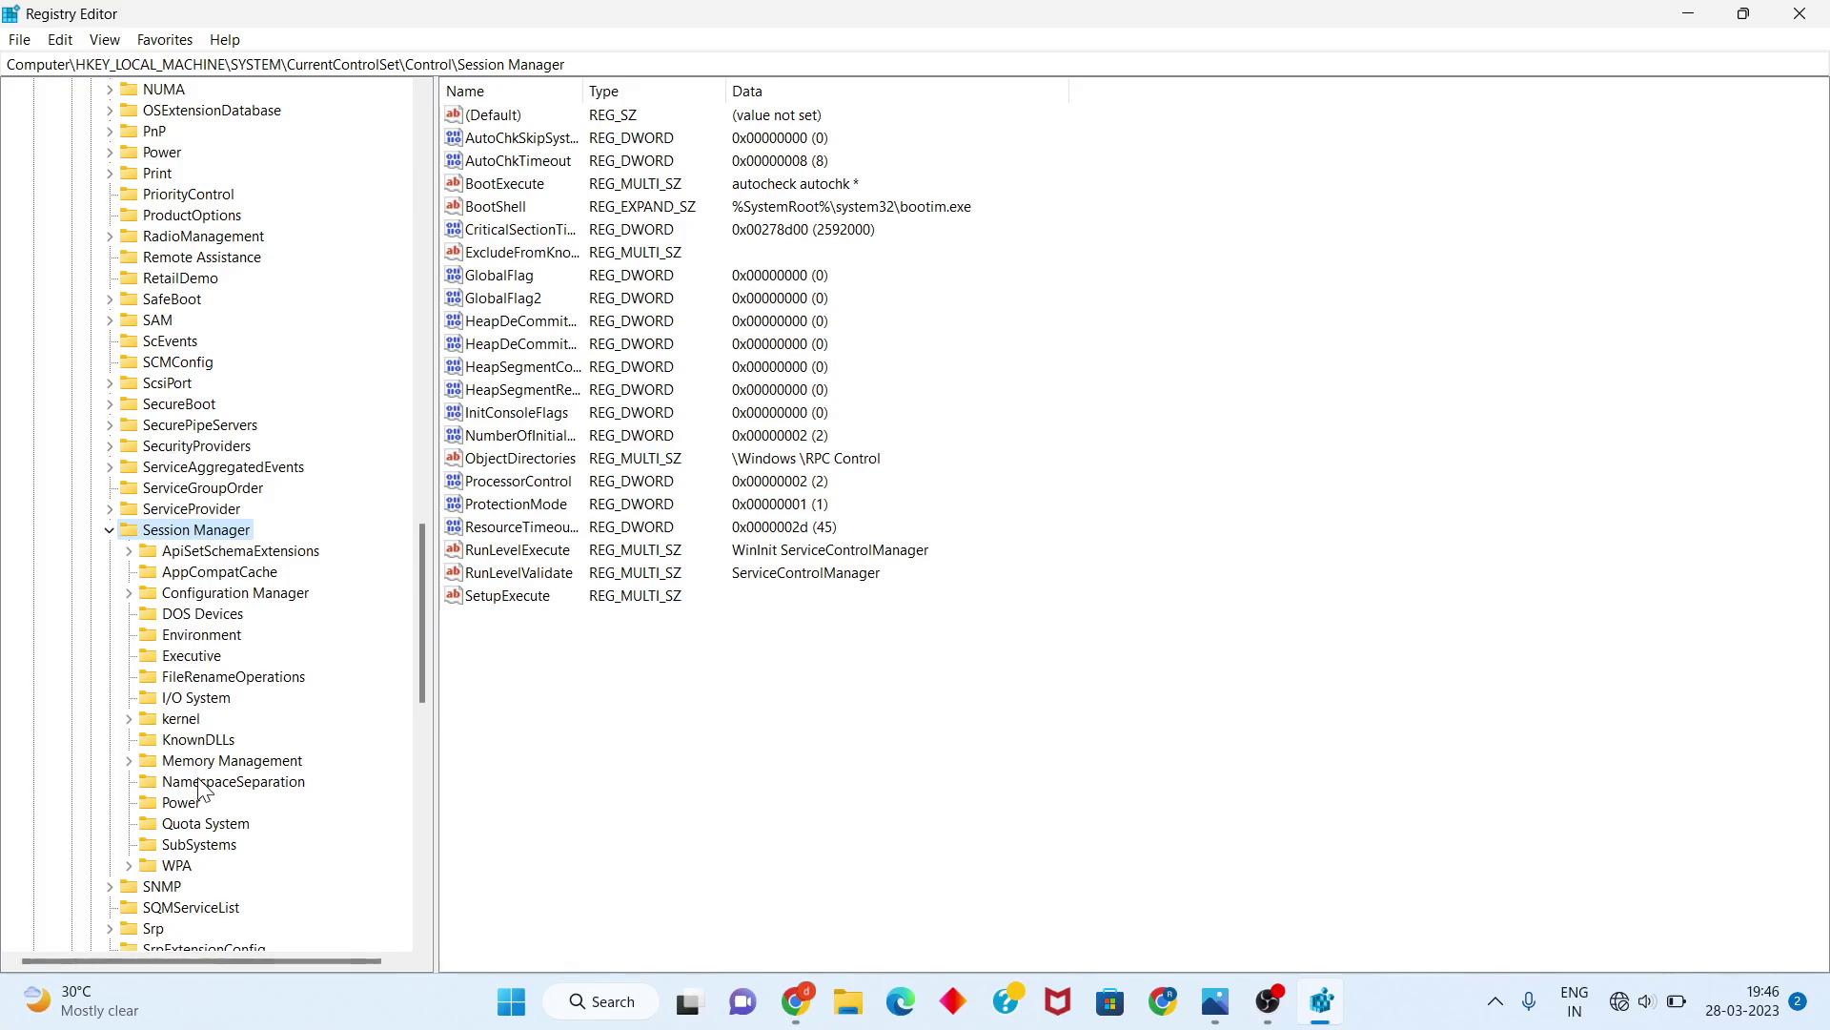
{"action": "left_click", "coordinate": [247, 764]}
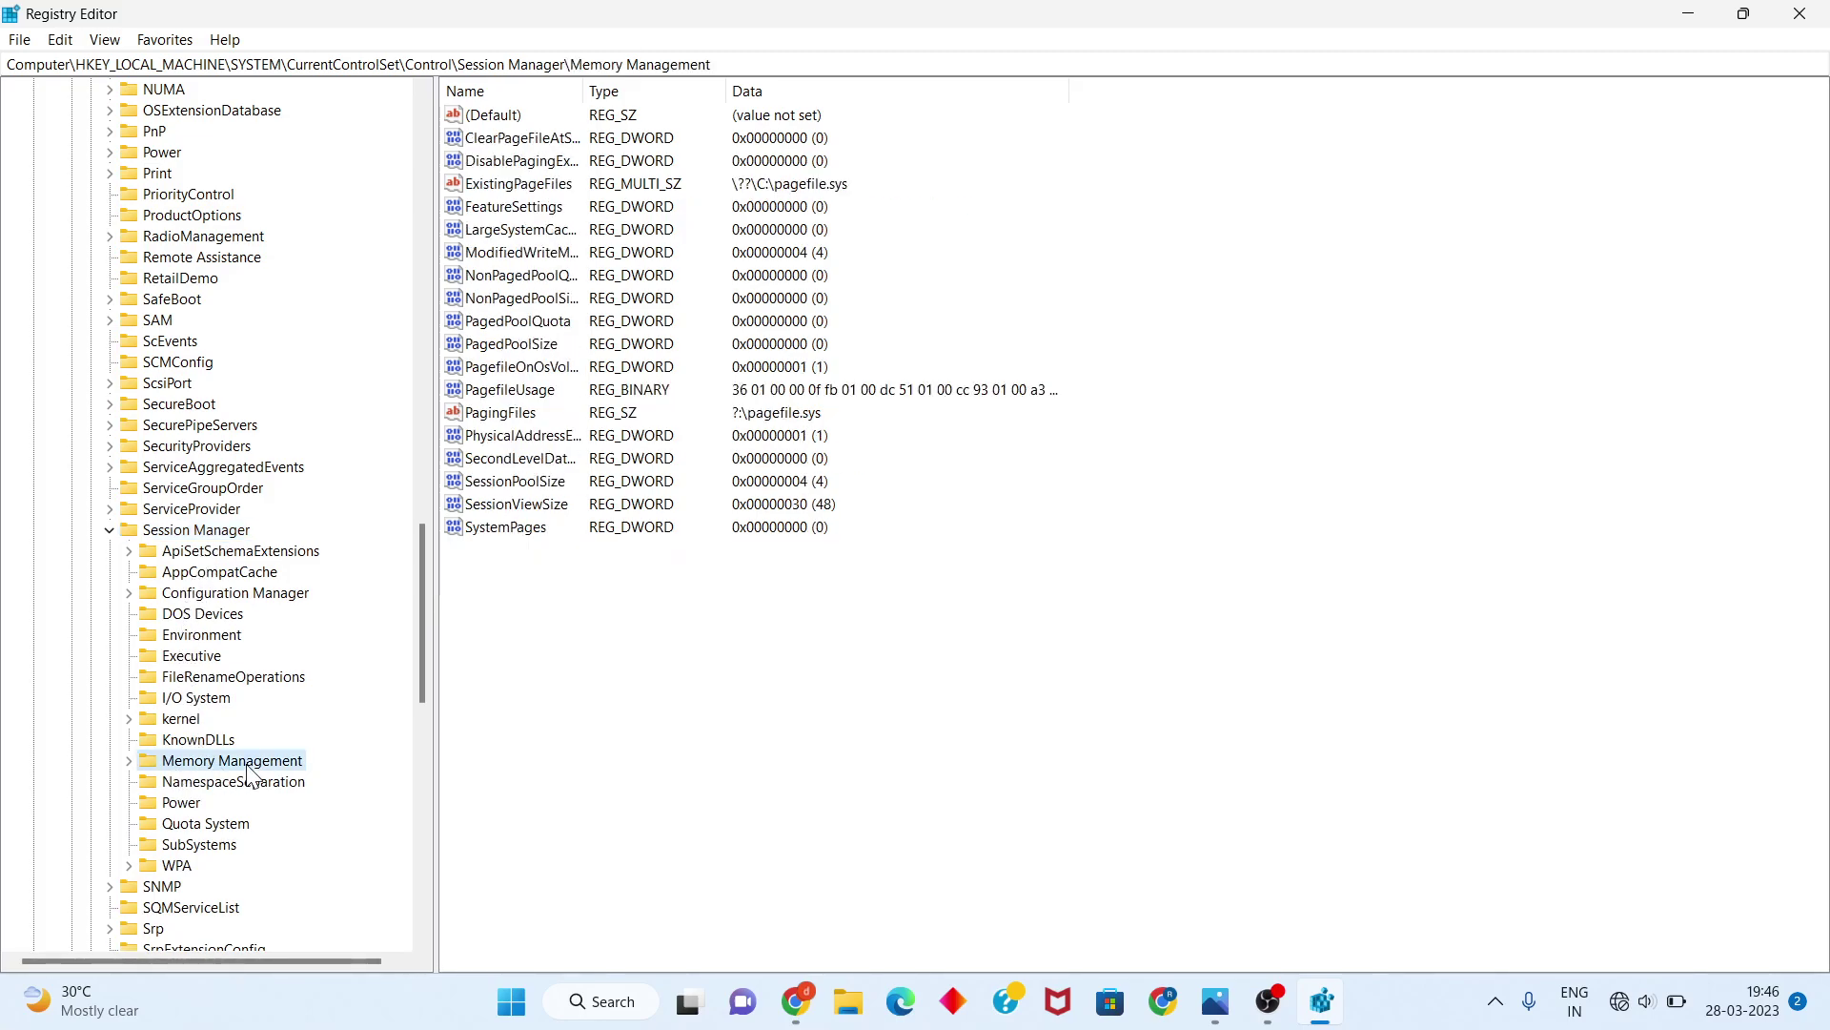
{"action": "double_click", "coordinate": [247, 768]}
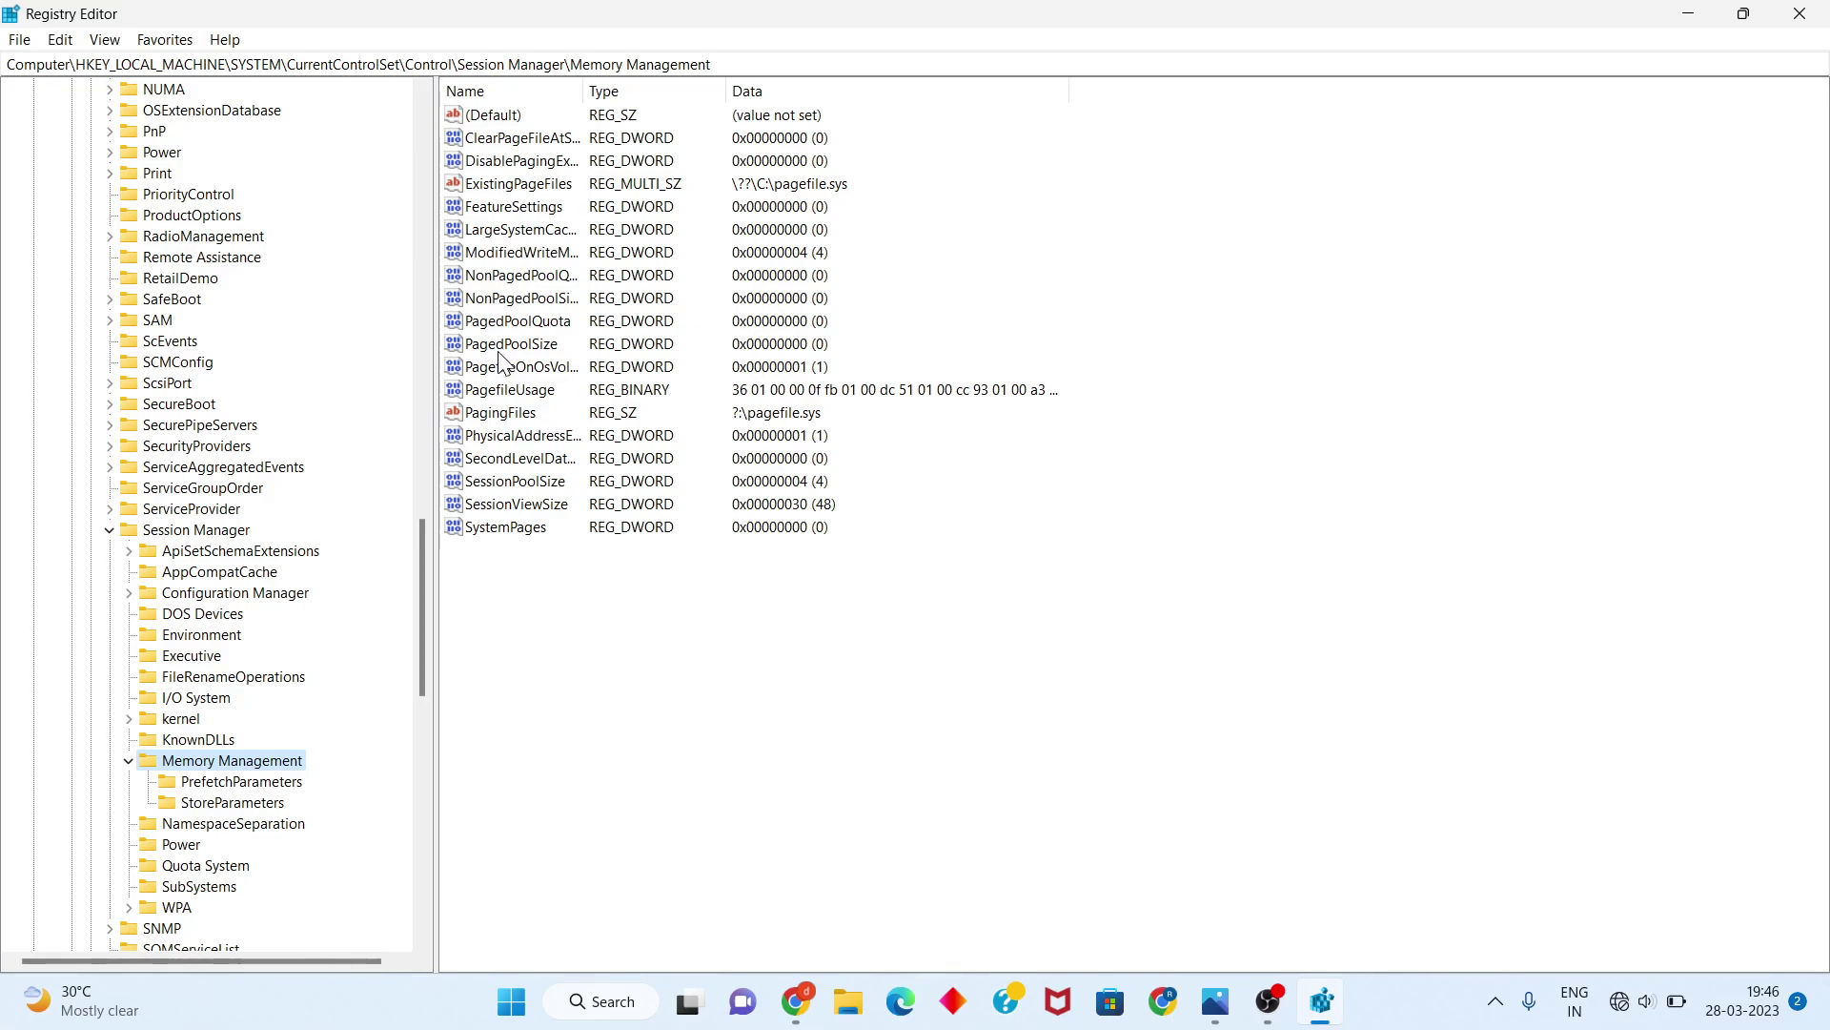
{"action": "left_click", "coordinate": [536, 344]}
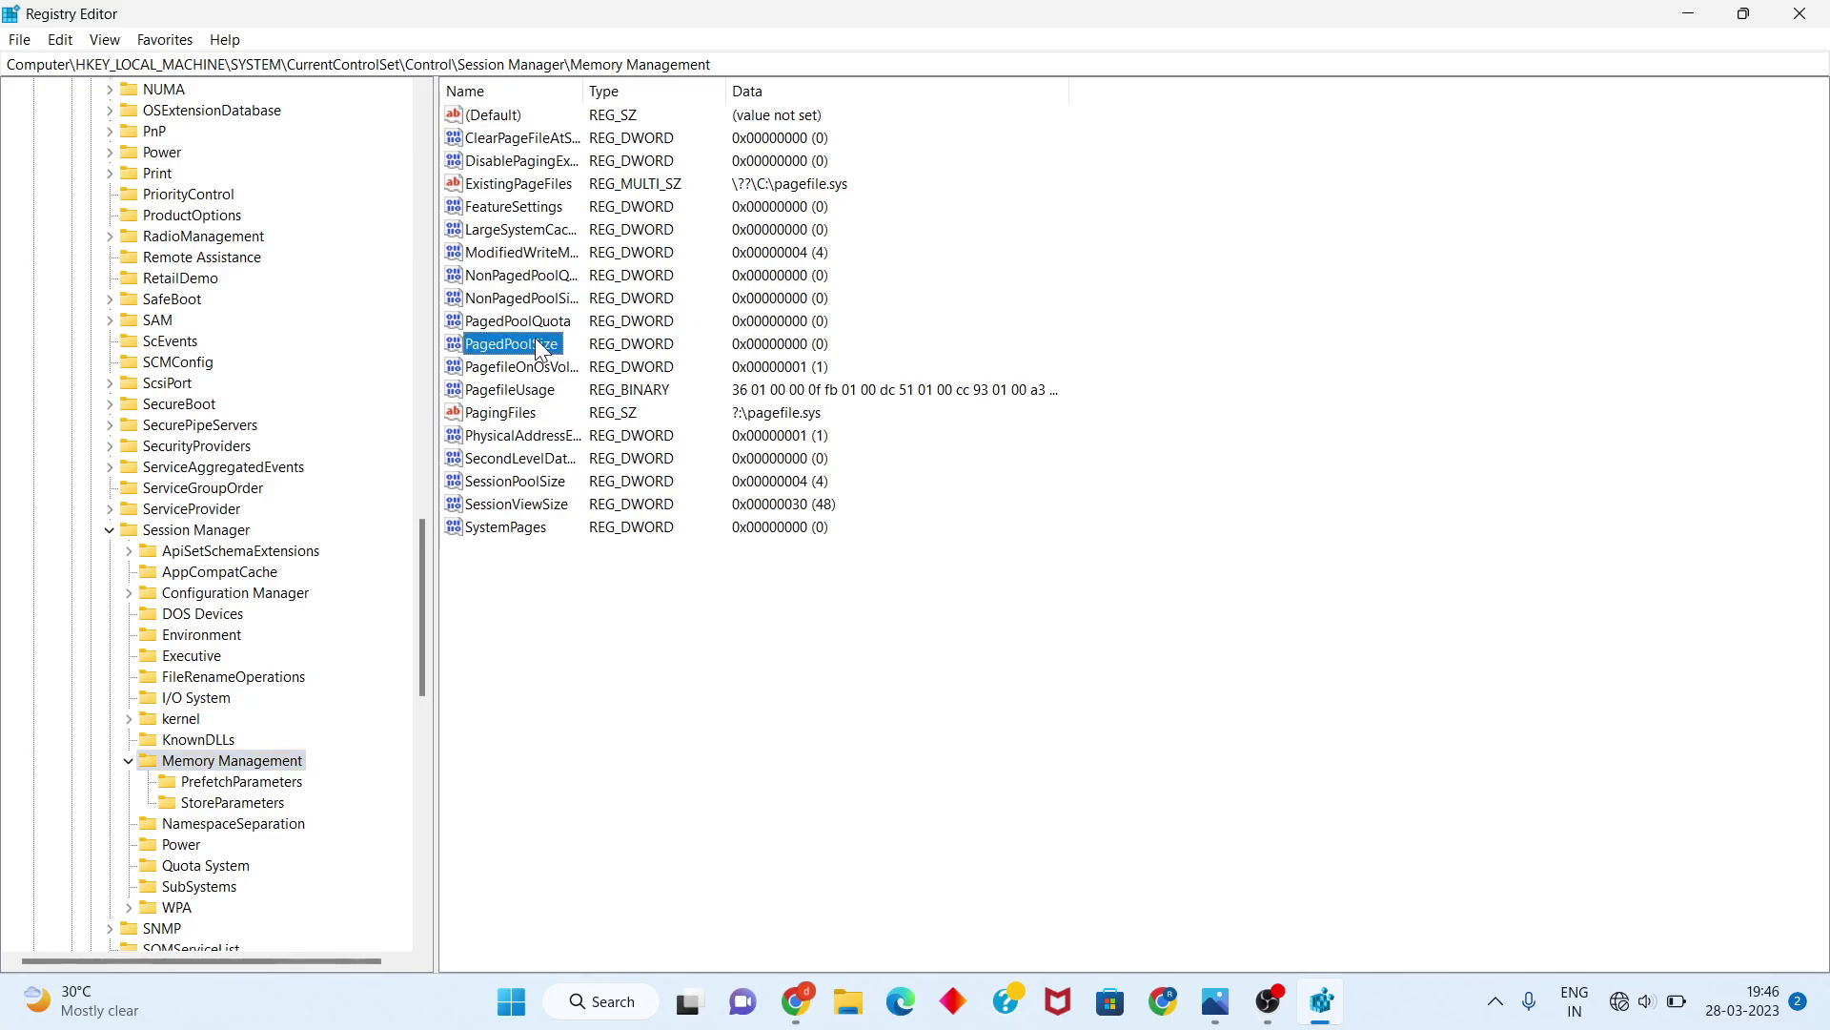
{"action": "right_click", "coordinate": [539, 349]}
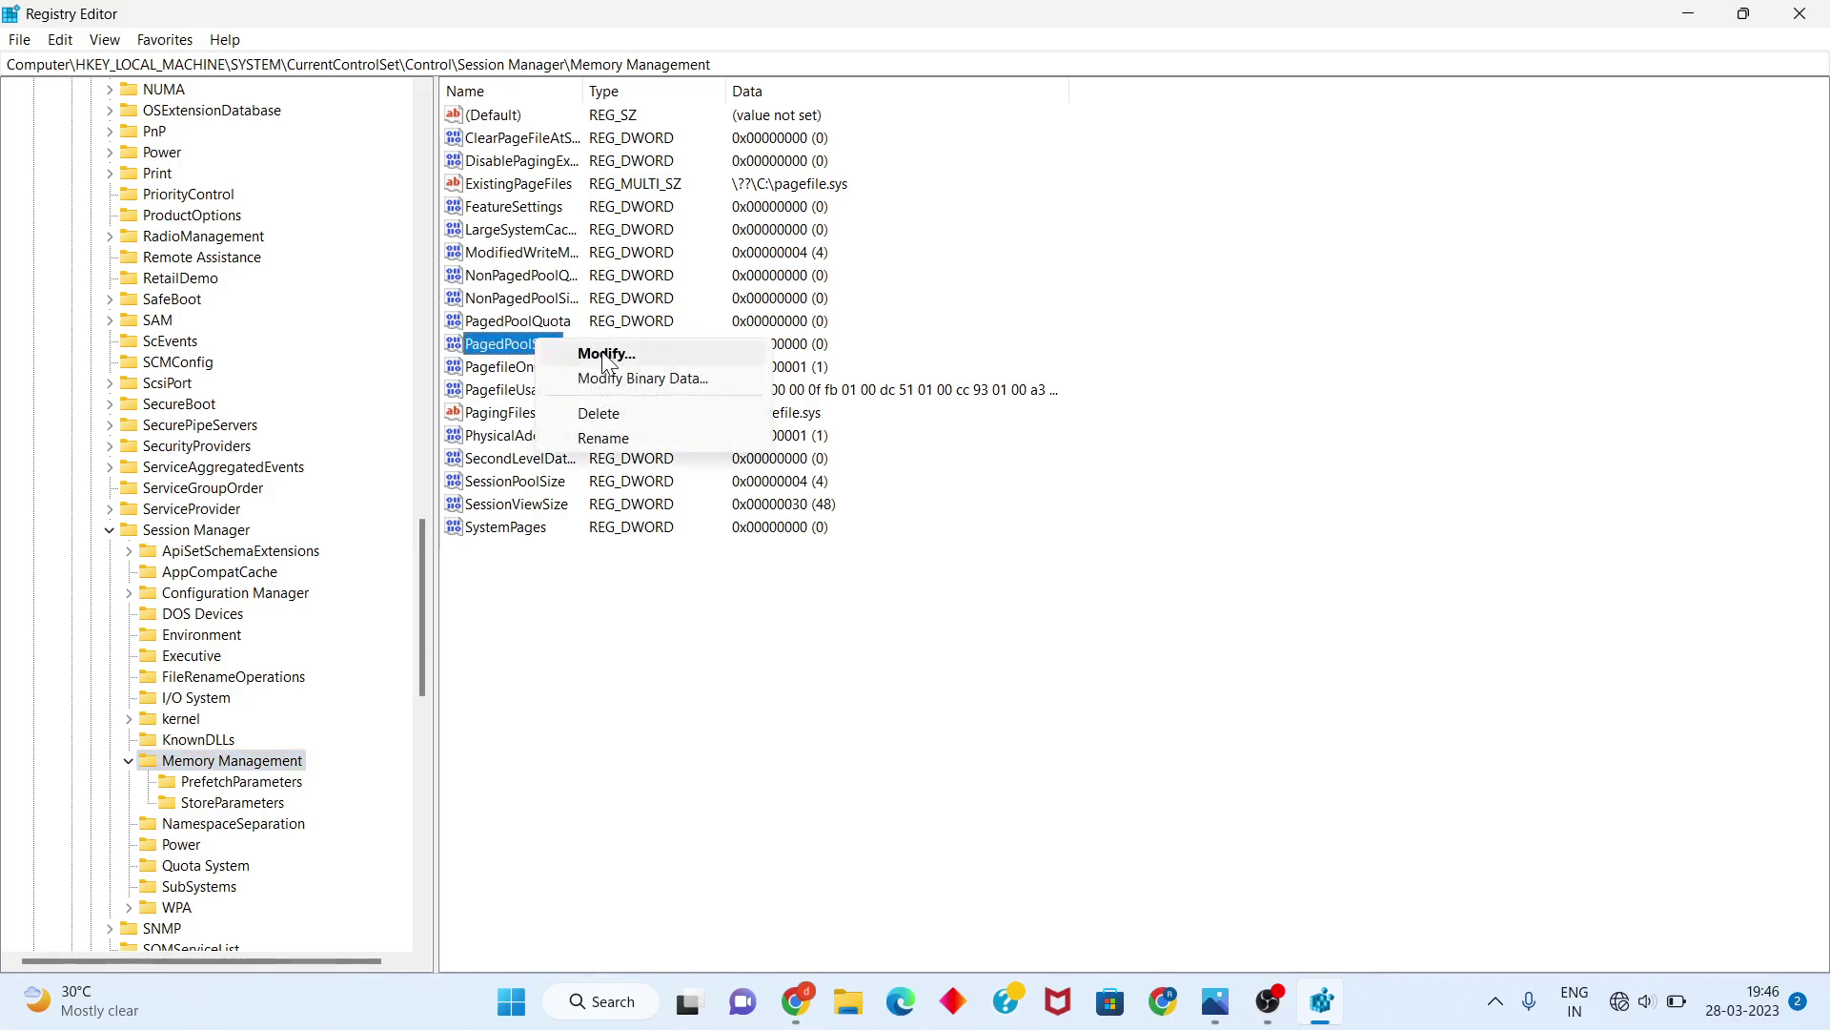
{"action": "left_click", "coordinate": [607, 355]}
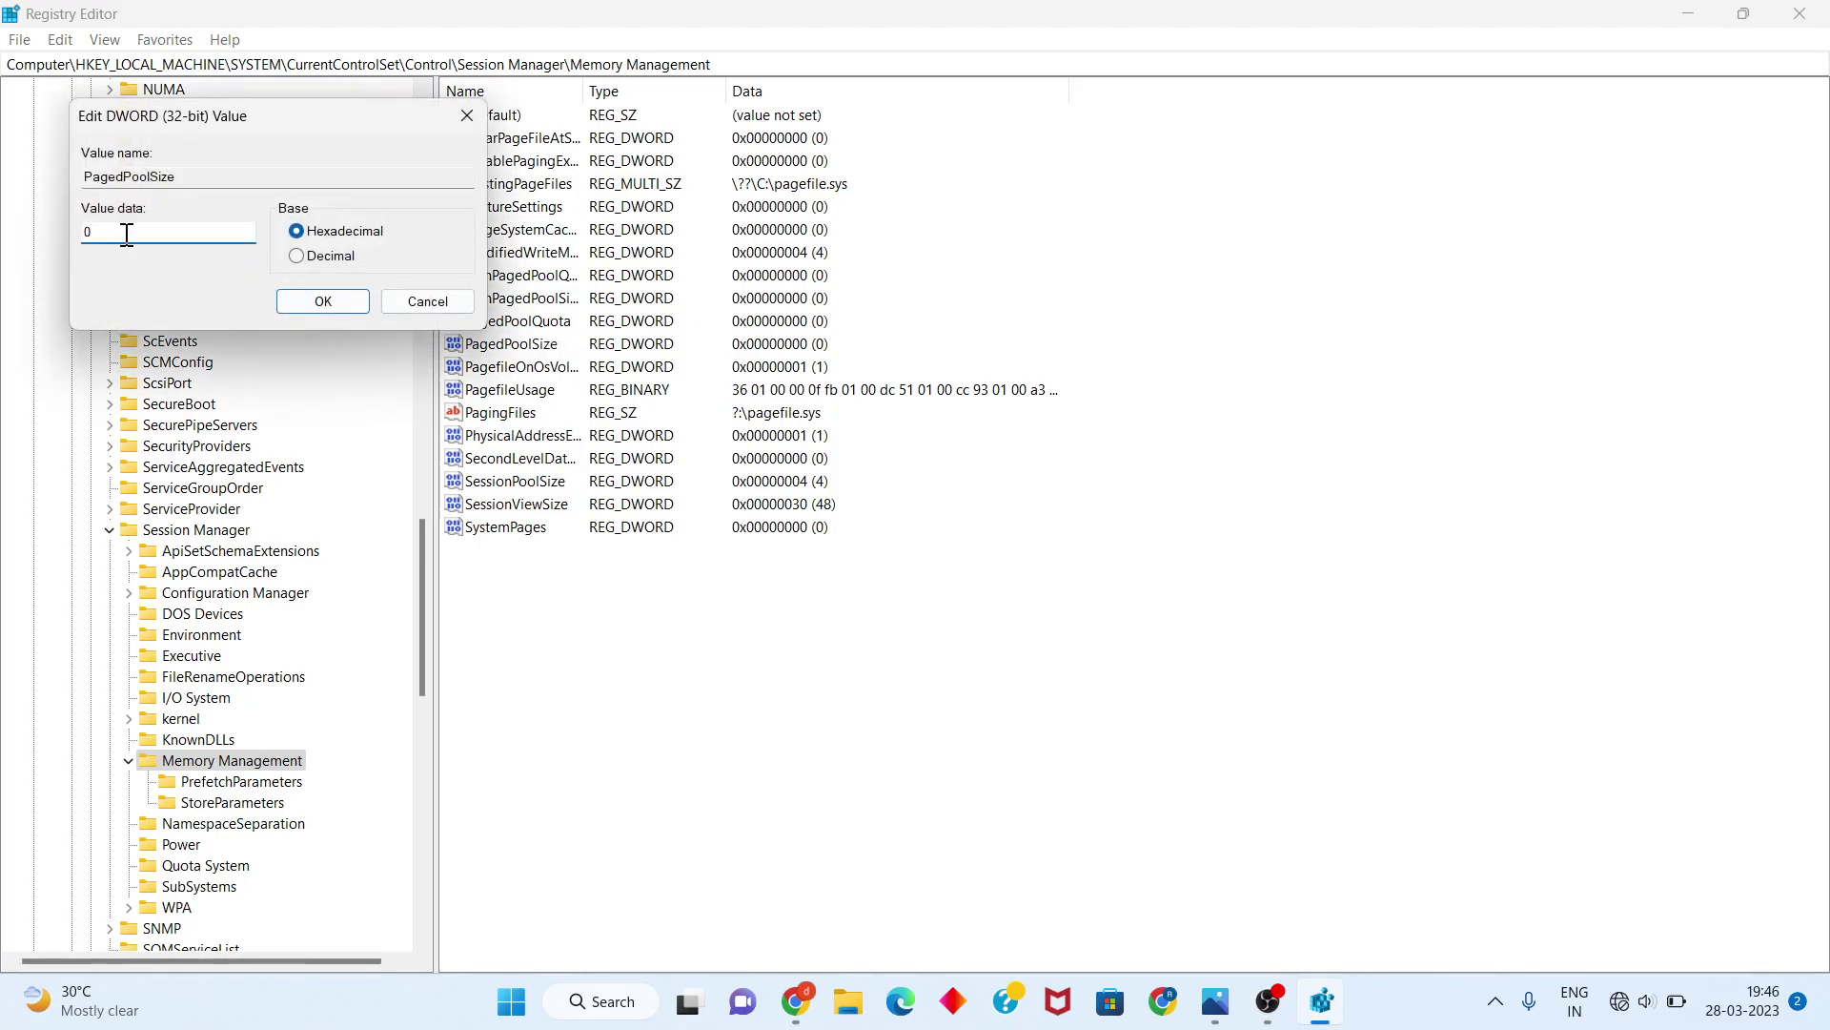
{"action": "key", "text": "BackSpace"}
{"action": "type", "text": "ffffffff"}
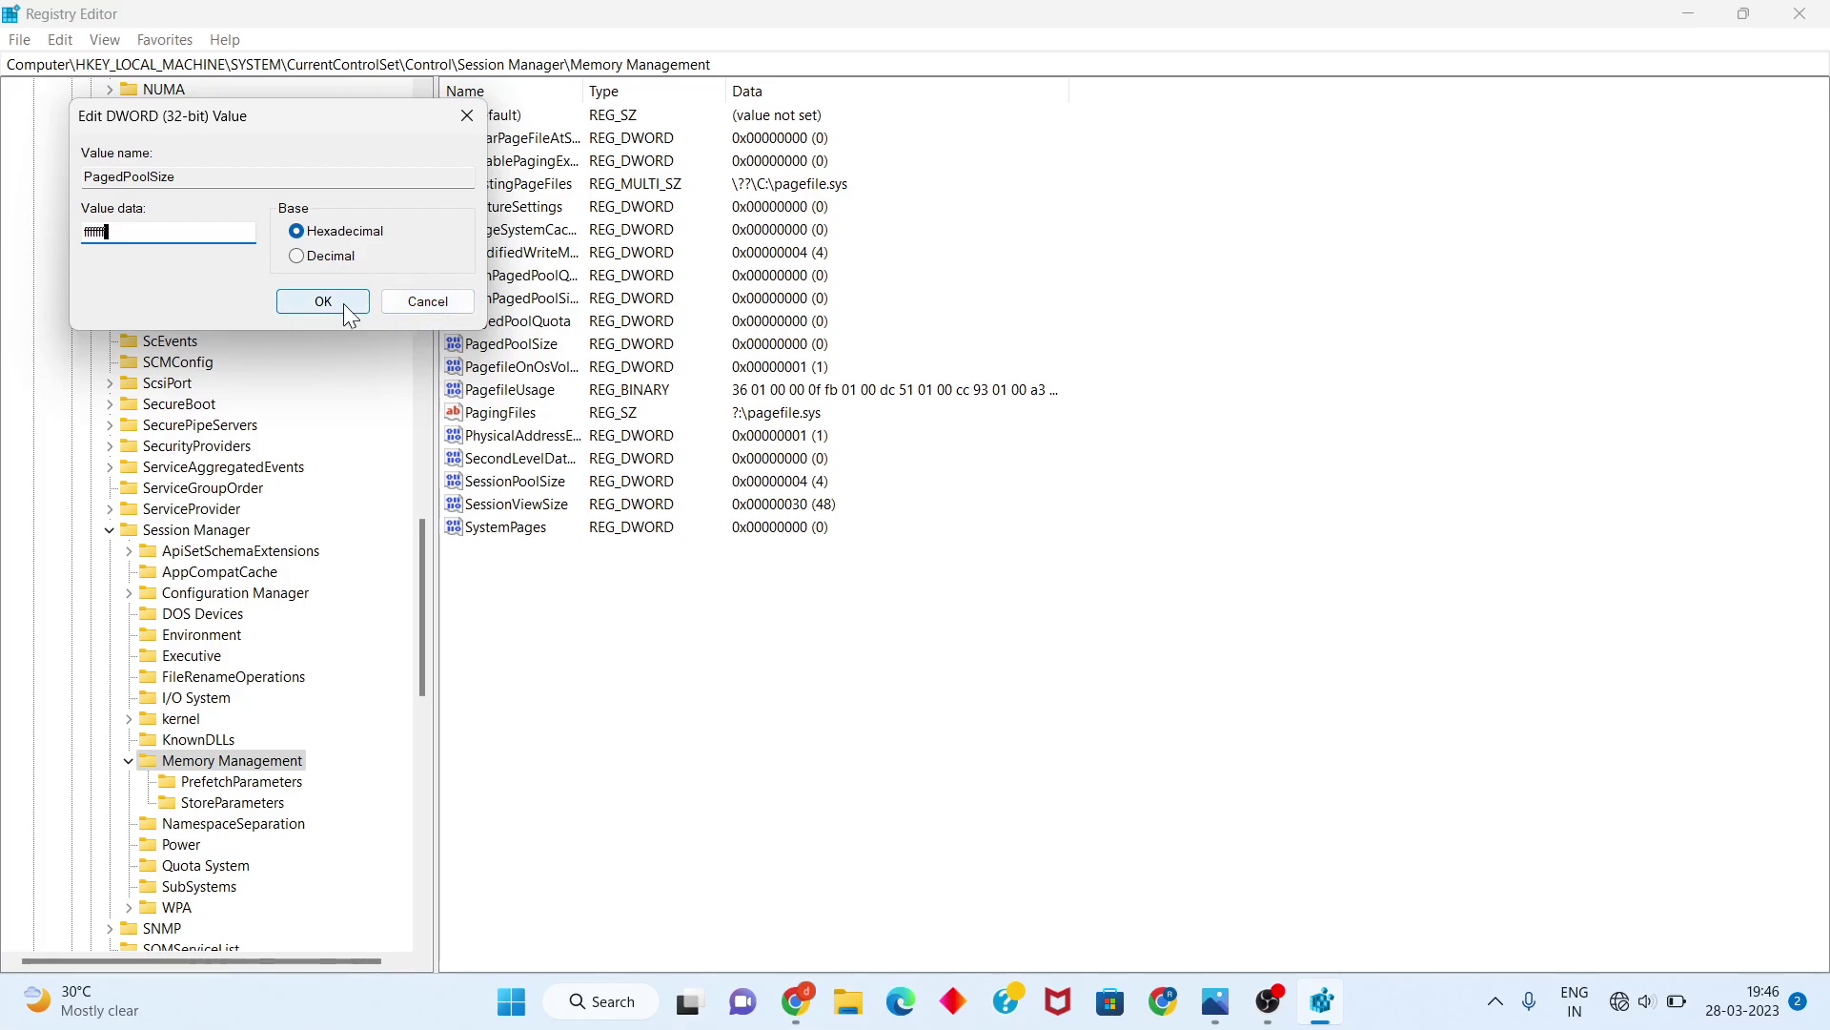
{"action": "left_click", "coordinate": [408, 299]}
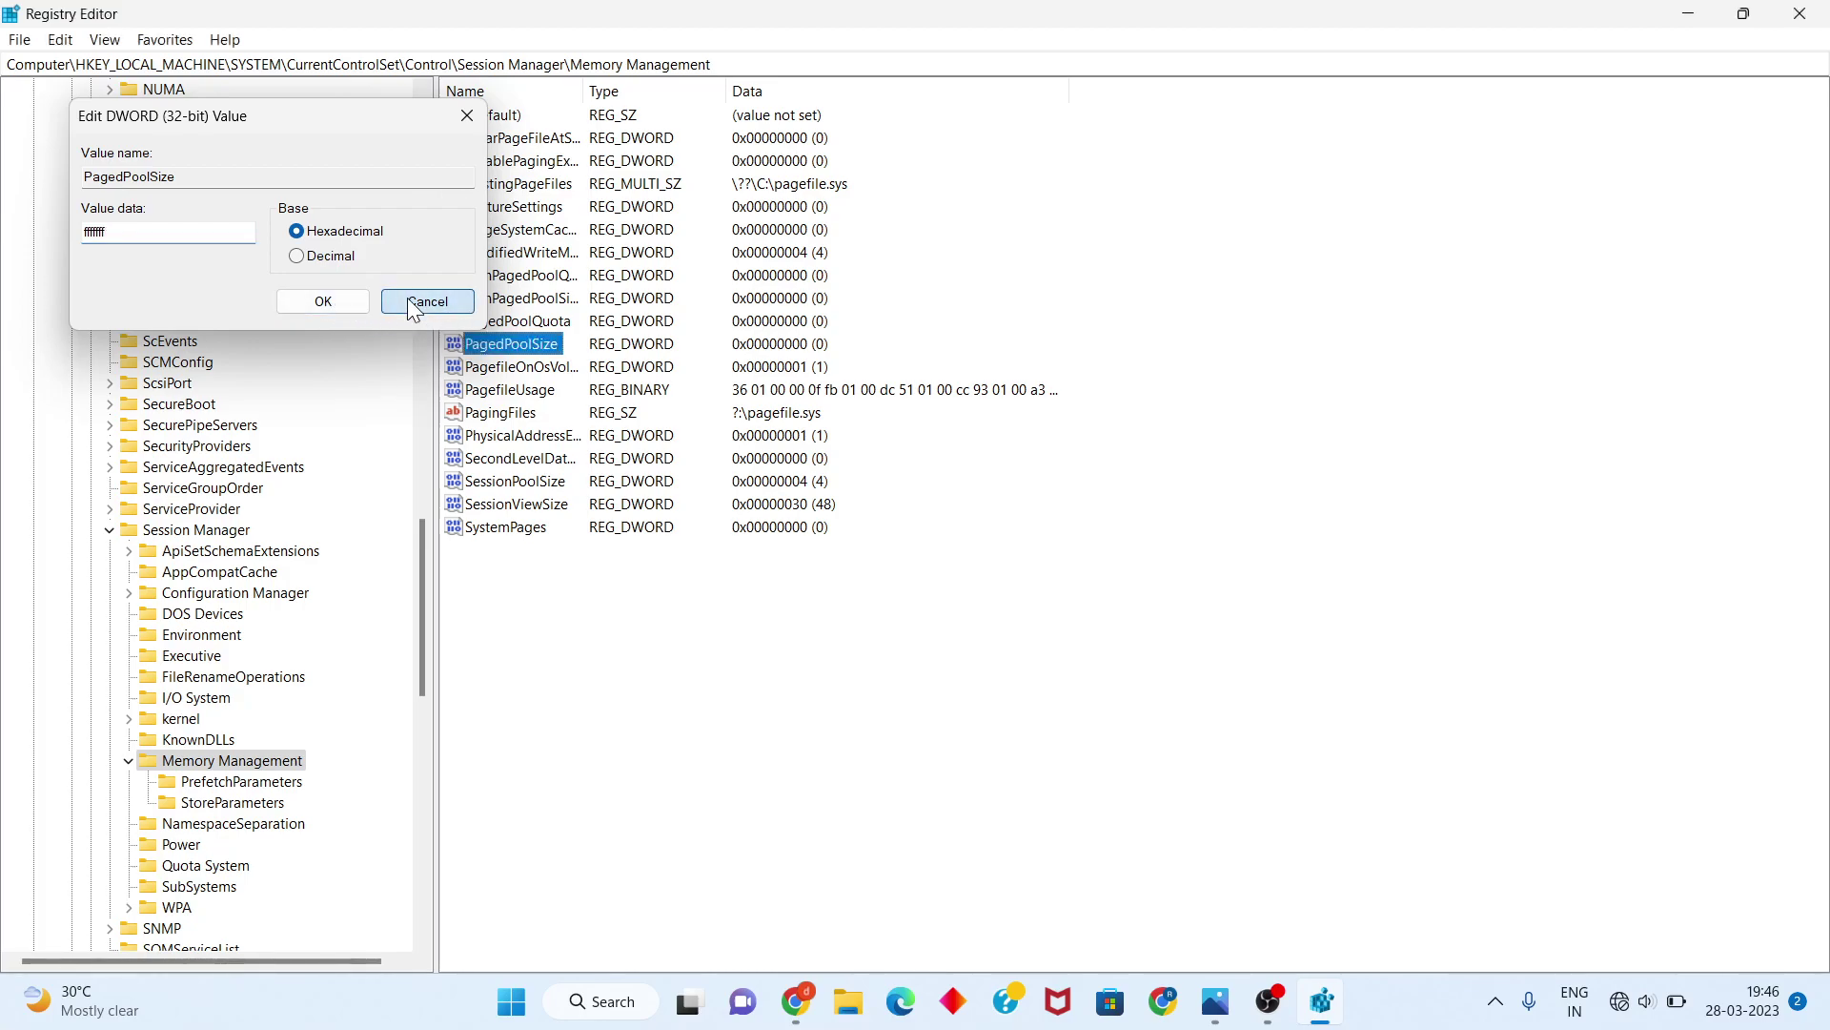
Create a new DWORD (32-bit) value under the Memory Management key
{"action": "right_click", "coordinate": [706, 580]}
{"action": "mouse_move", "coordinate": [745, 583]}
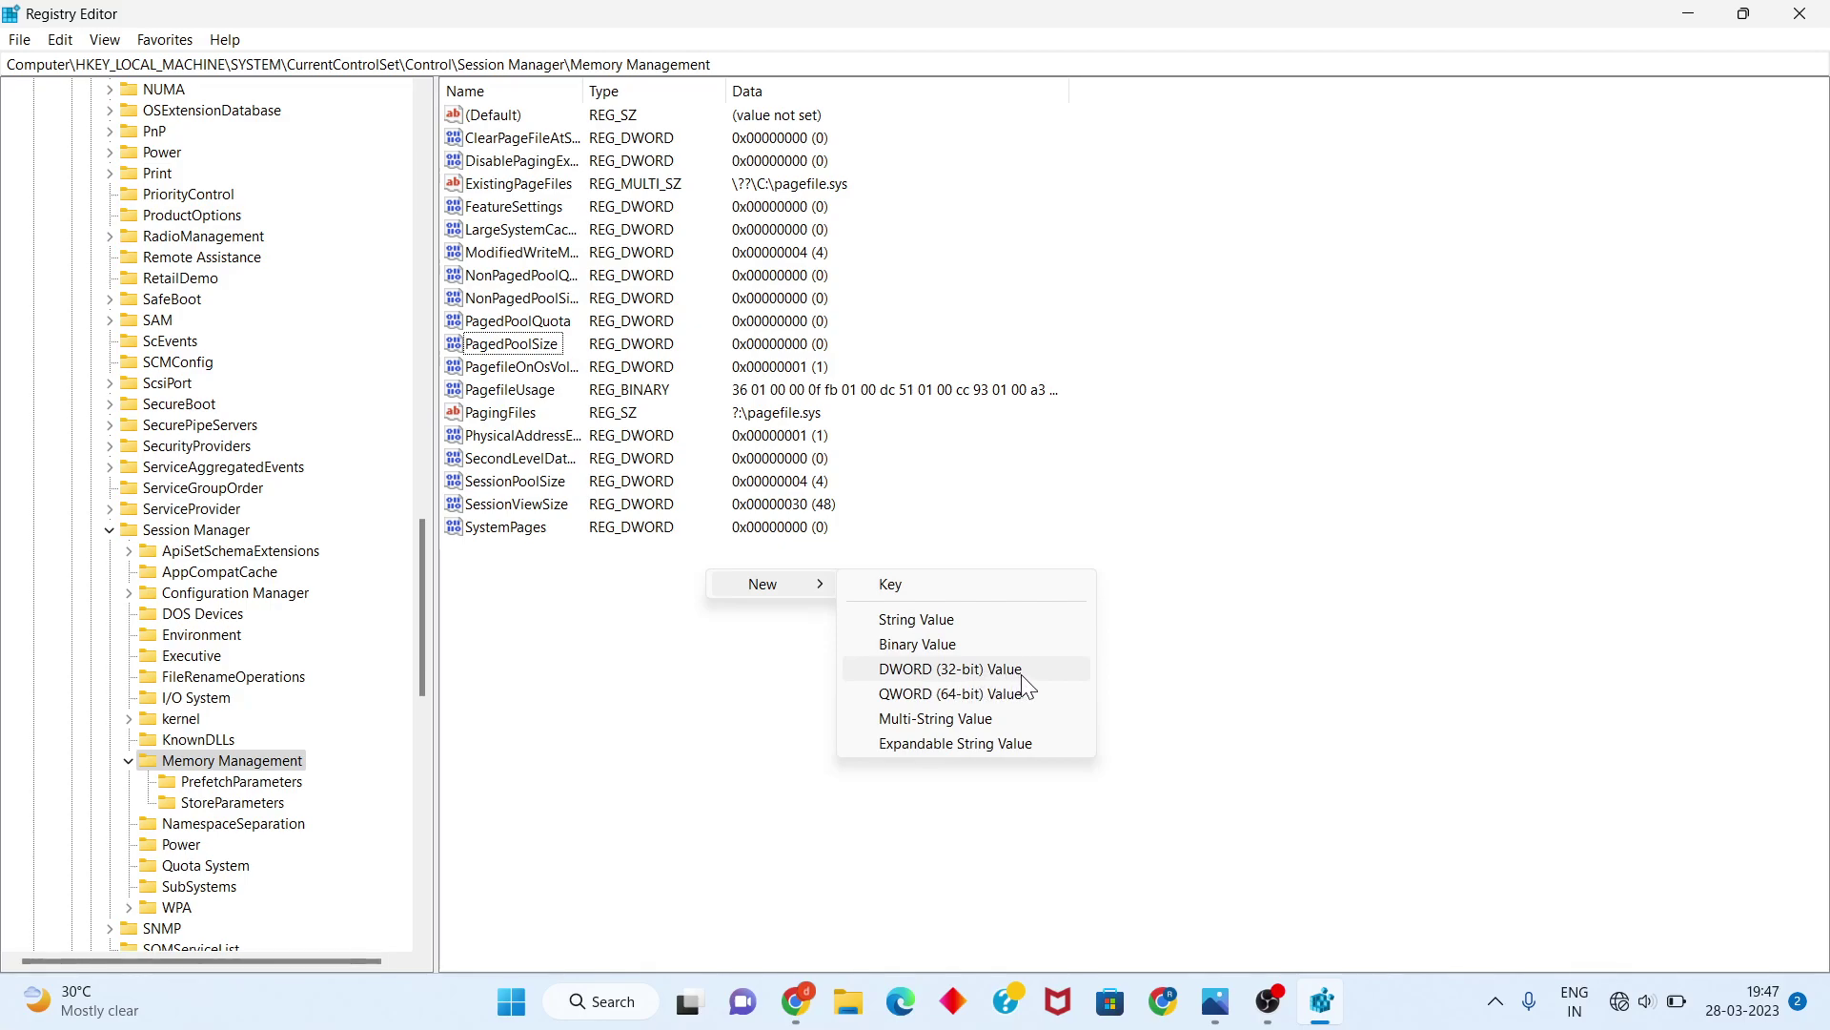
{"action": "left_click", "coordinate": [906, 670]}
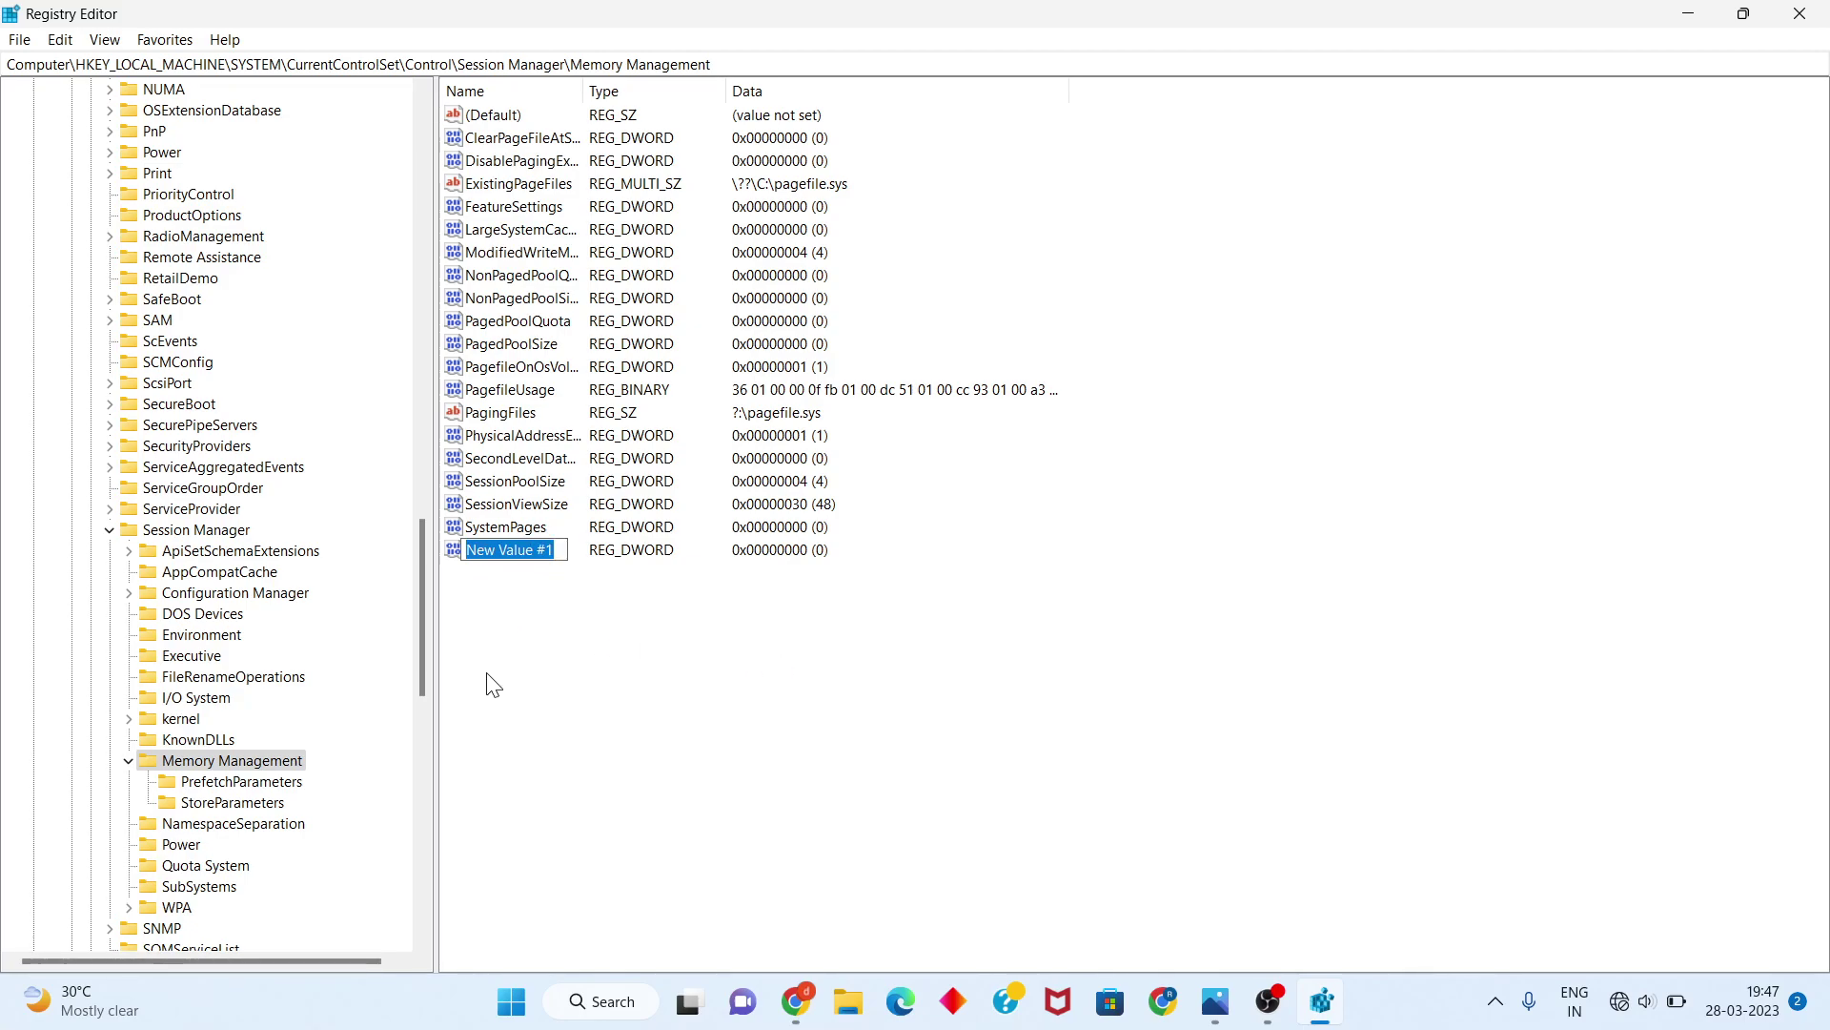
Name the new value PoolUsageMaximum, fixing the typos along the way
{"action": "type", "text": "P"}
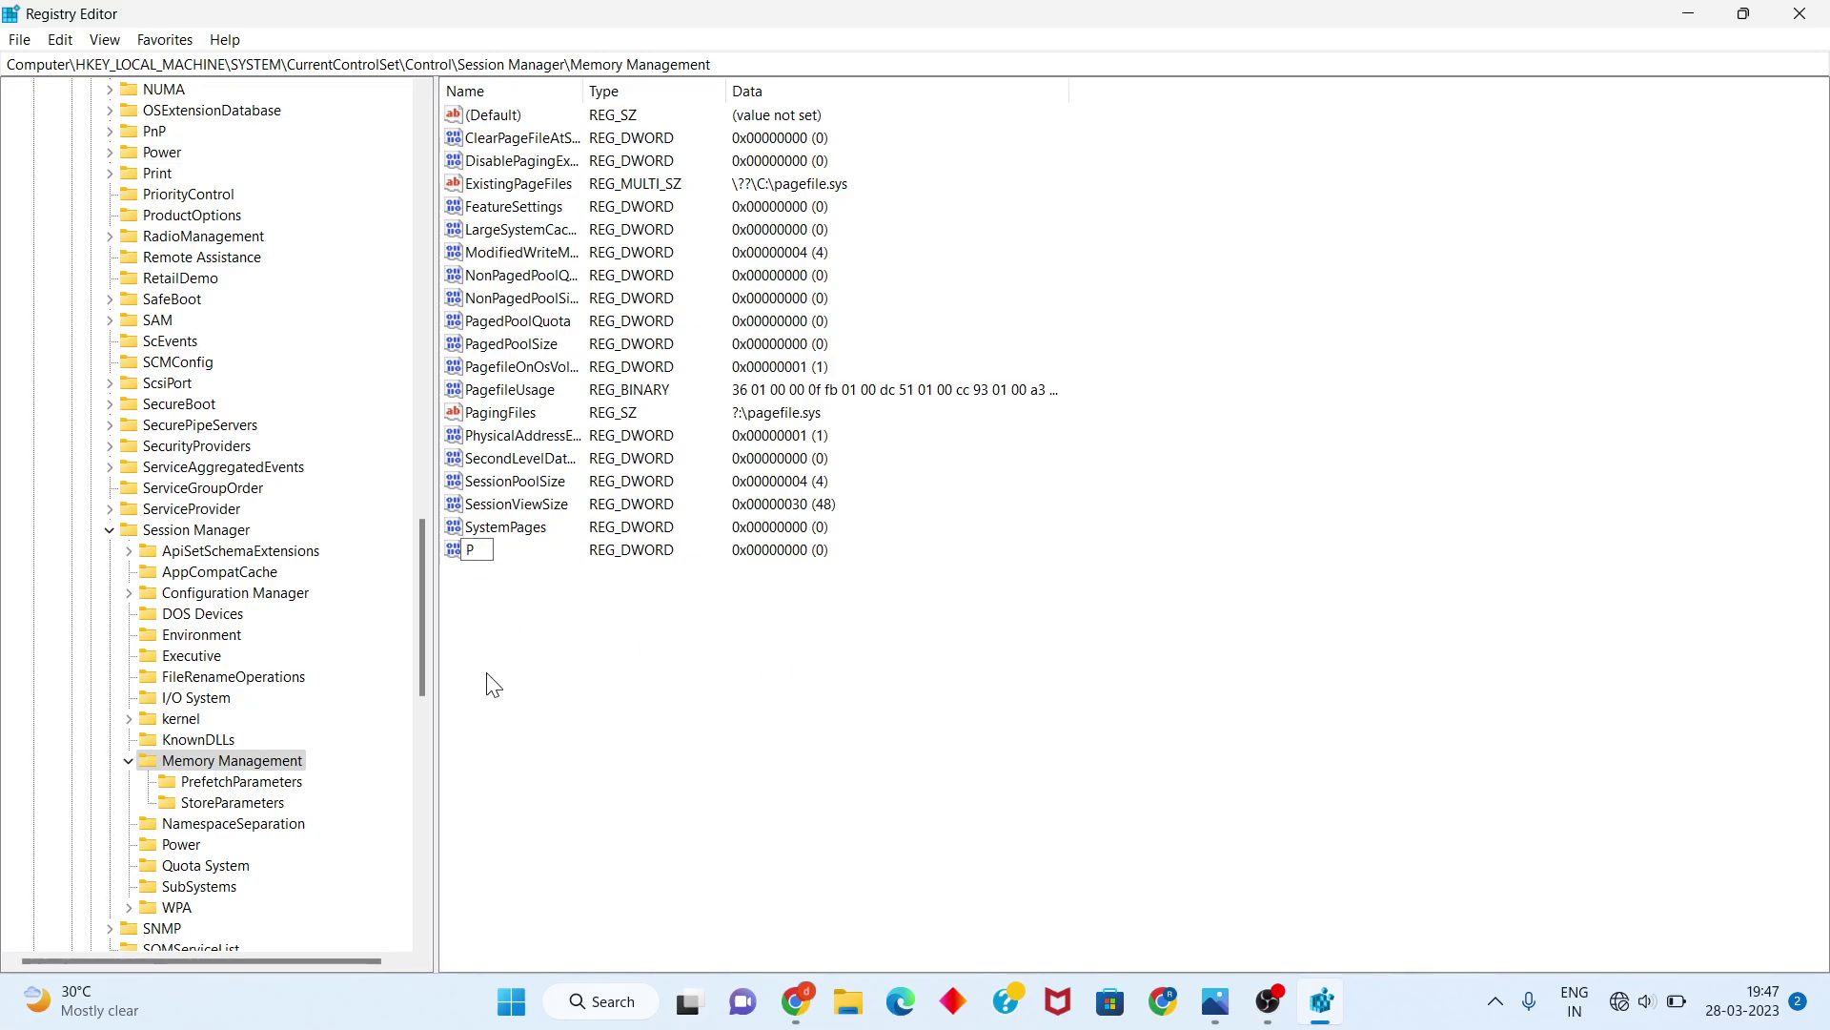
{"action": "type", "text": "oo"}
{"action": "type", "text": "l"}
{"action": "type", "text": "U"}
{"action": "type", "text": "ag"}
{"action": "type", "text": "se"}
{"action": "key", "text": "Left"}
{"action": "key", "text": "Left"}
{"action": "key", "text": "Delete"}
{"action": "key", "text": "BackSpace"}
{"action": "type", "text": "sa"}
{"action": "key", "text": "BackSpace"}
{"action": "key", "text": "BackSpace"}
{"action": "key", "text": "Right"}
{"action": "type", "text": "ag"}
{"action": "key", "text": "Right"}
{"action": "type", "text": "Maximum"}
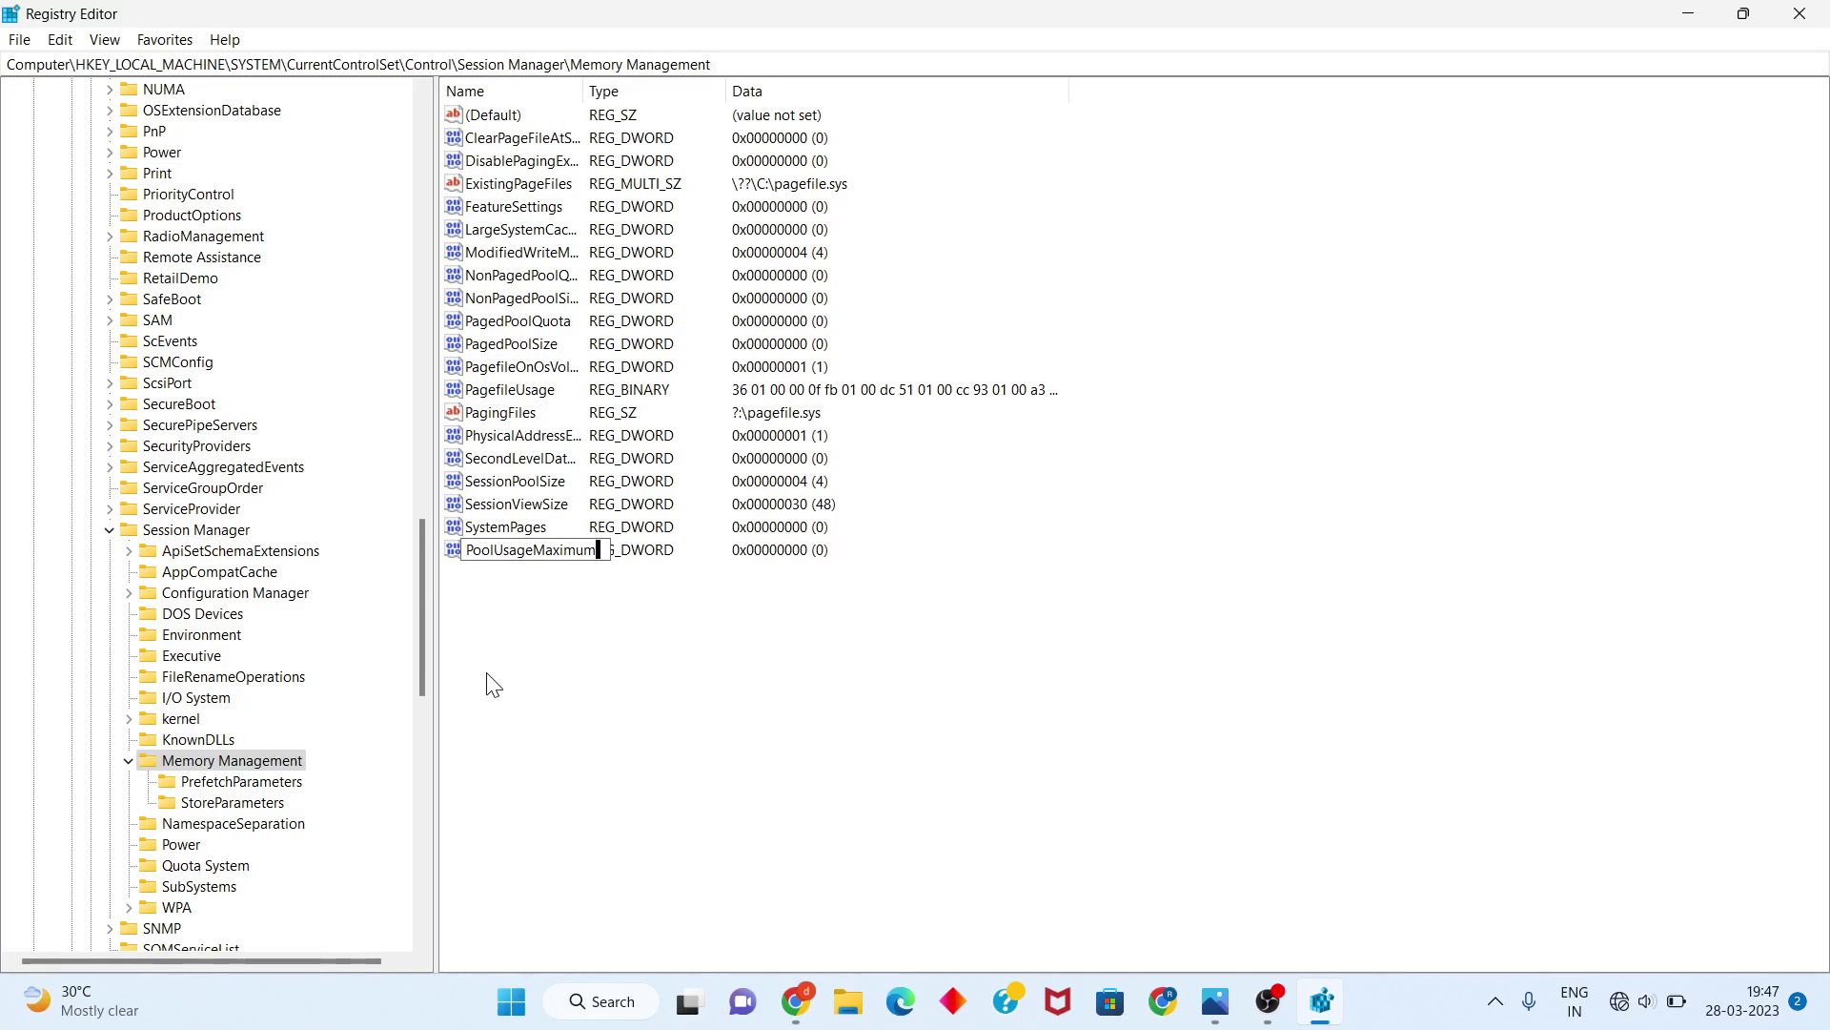
{"action": "key", "text": "Return"}
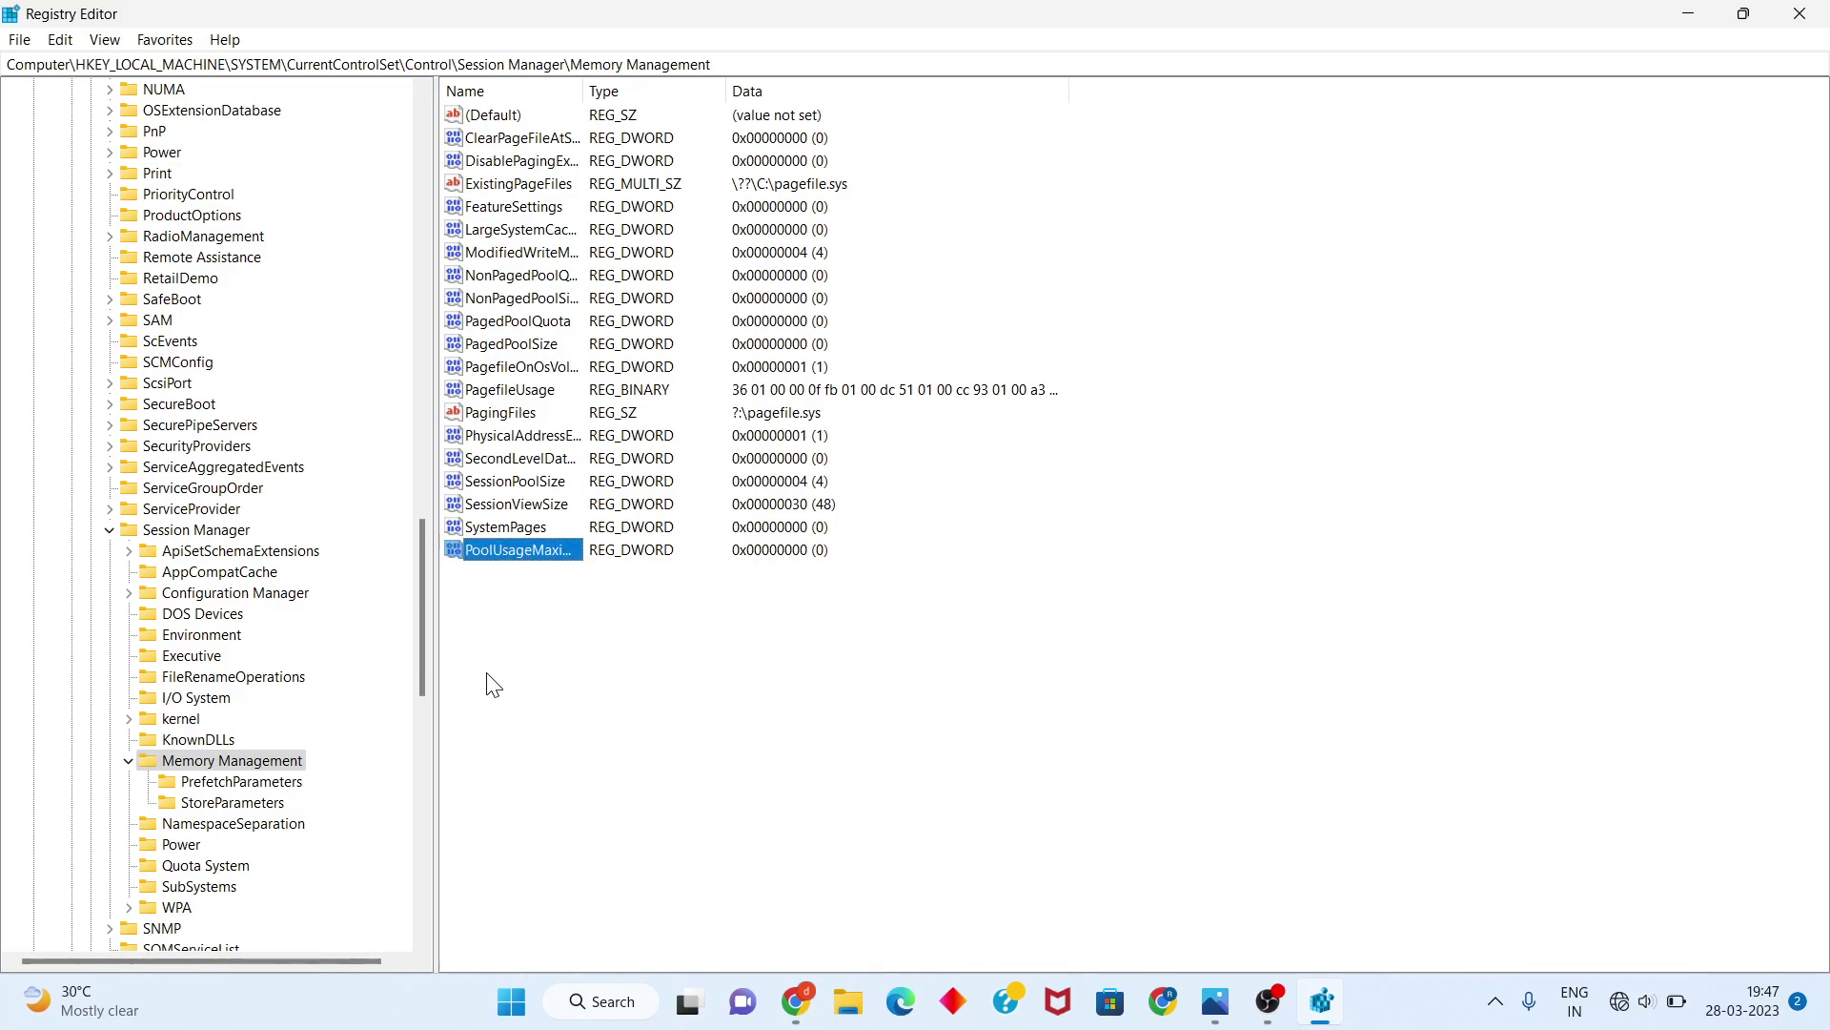
Edit PoolUsageMaximum's data, switching to Decimal and entering 60
{"action": "right_click", "coordinate": [539, 557]}
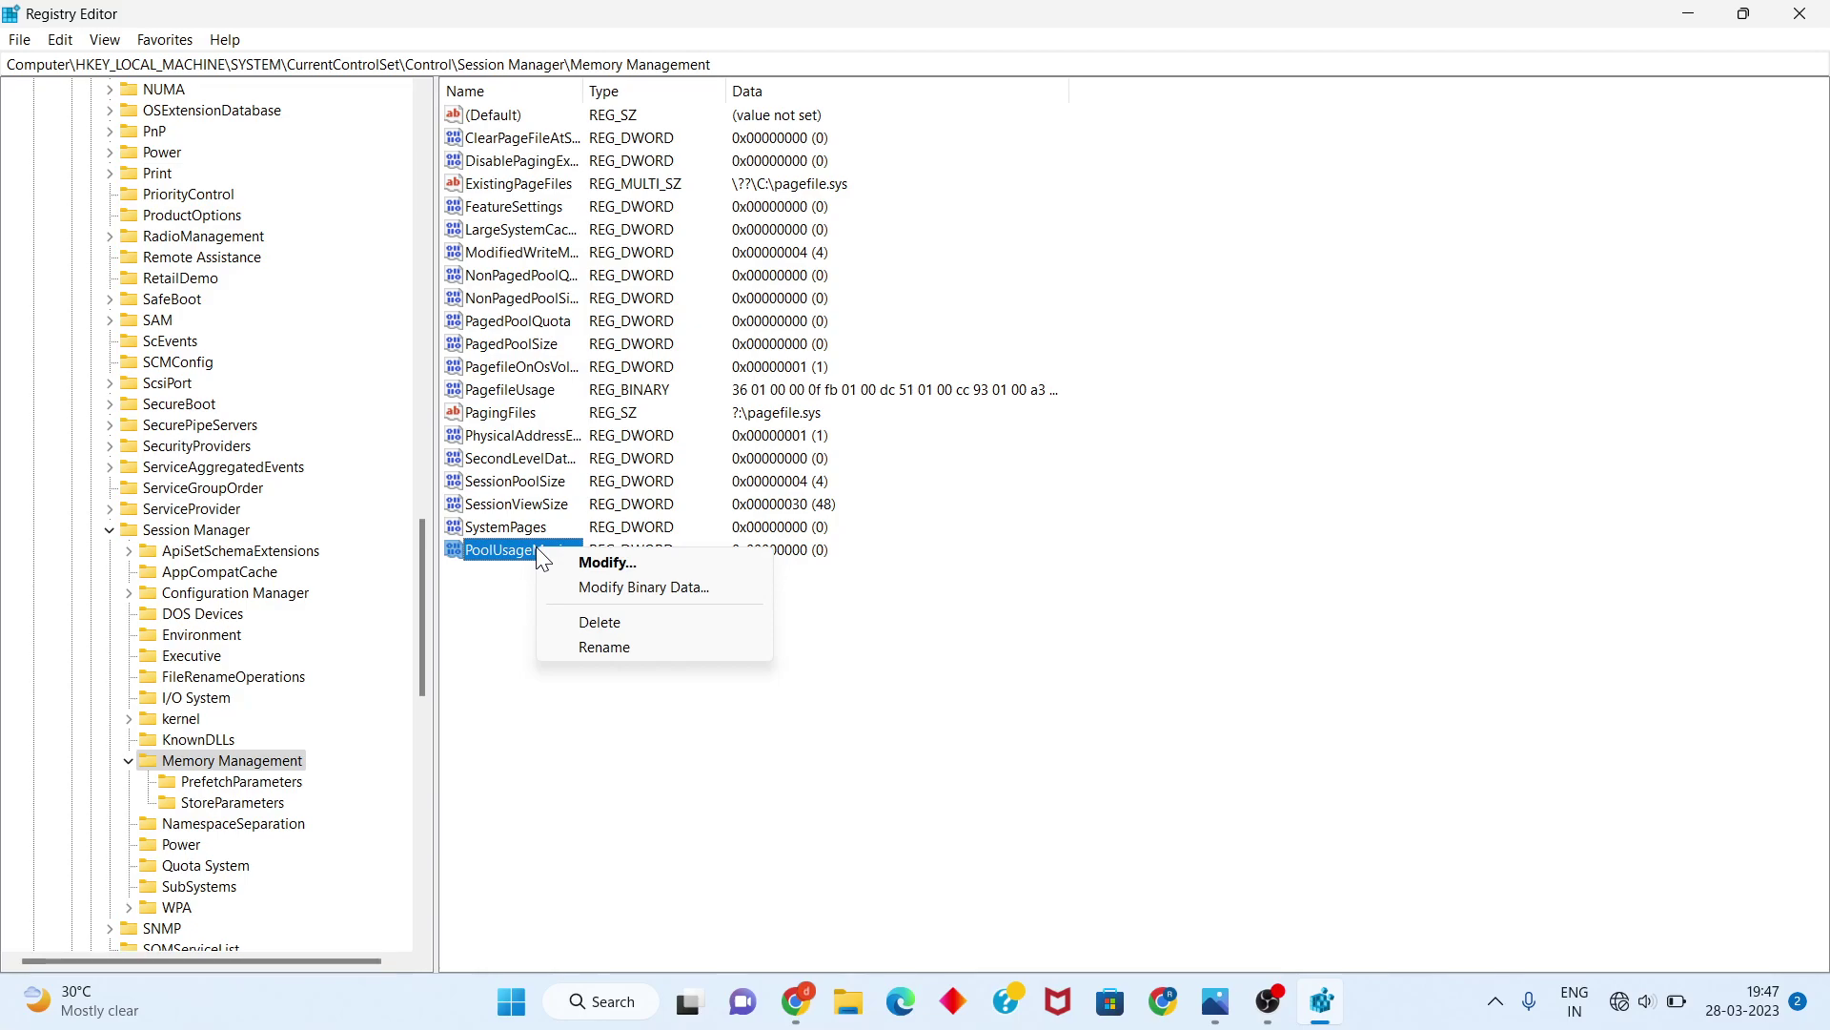
{"action": "left_click", "coordinate": [610, 564]}
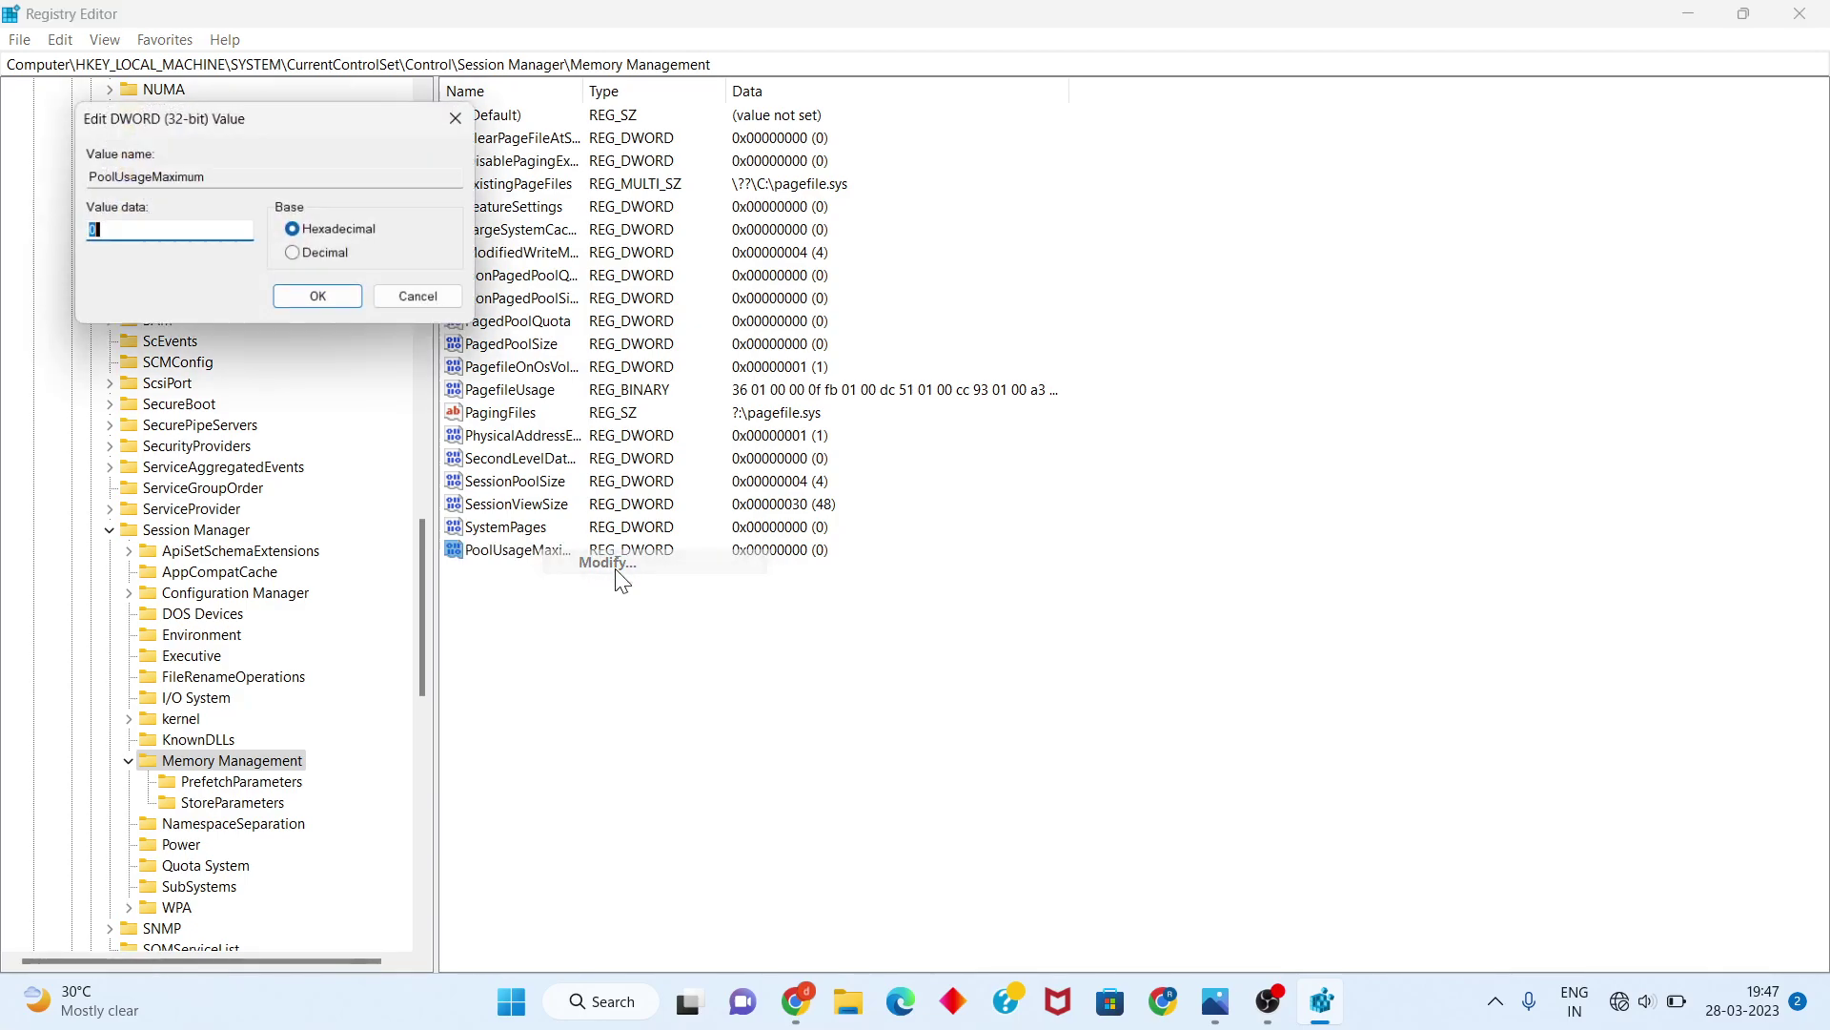
{"action": "left_click", "coordinate": [324, 259]}
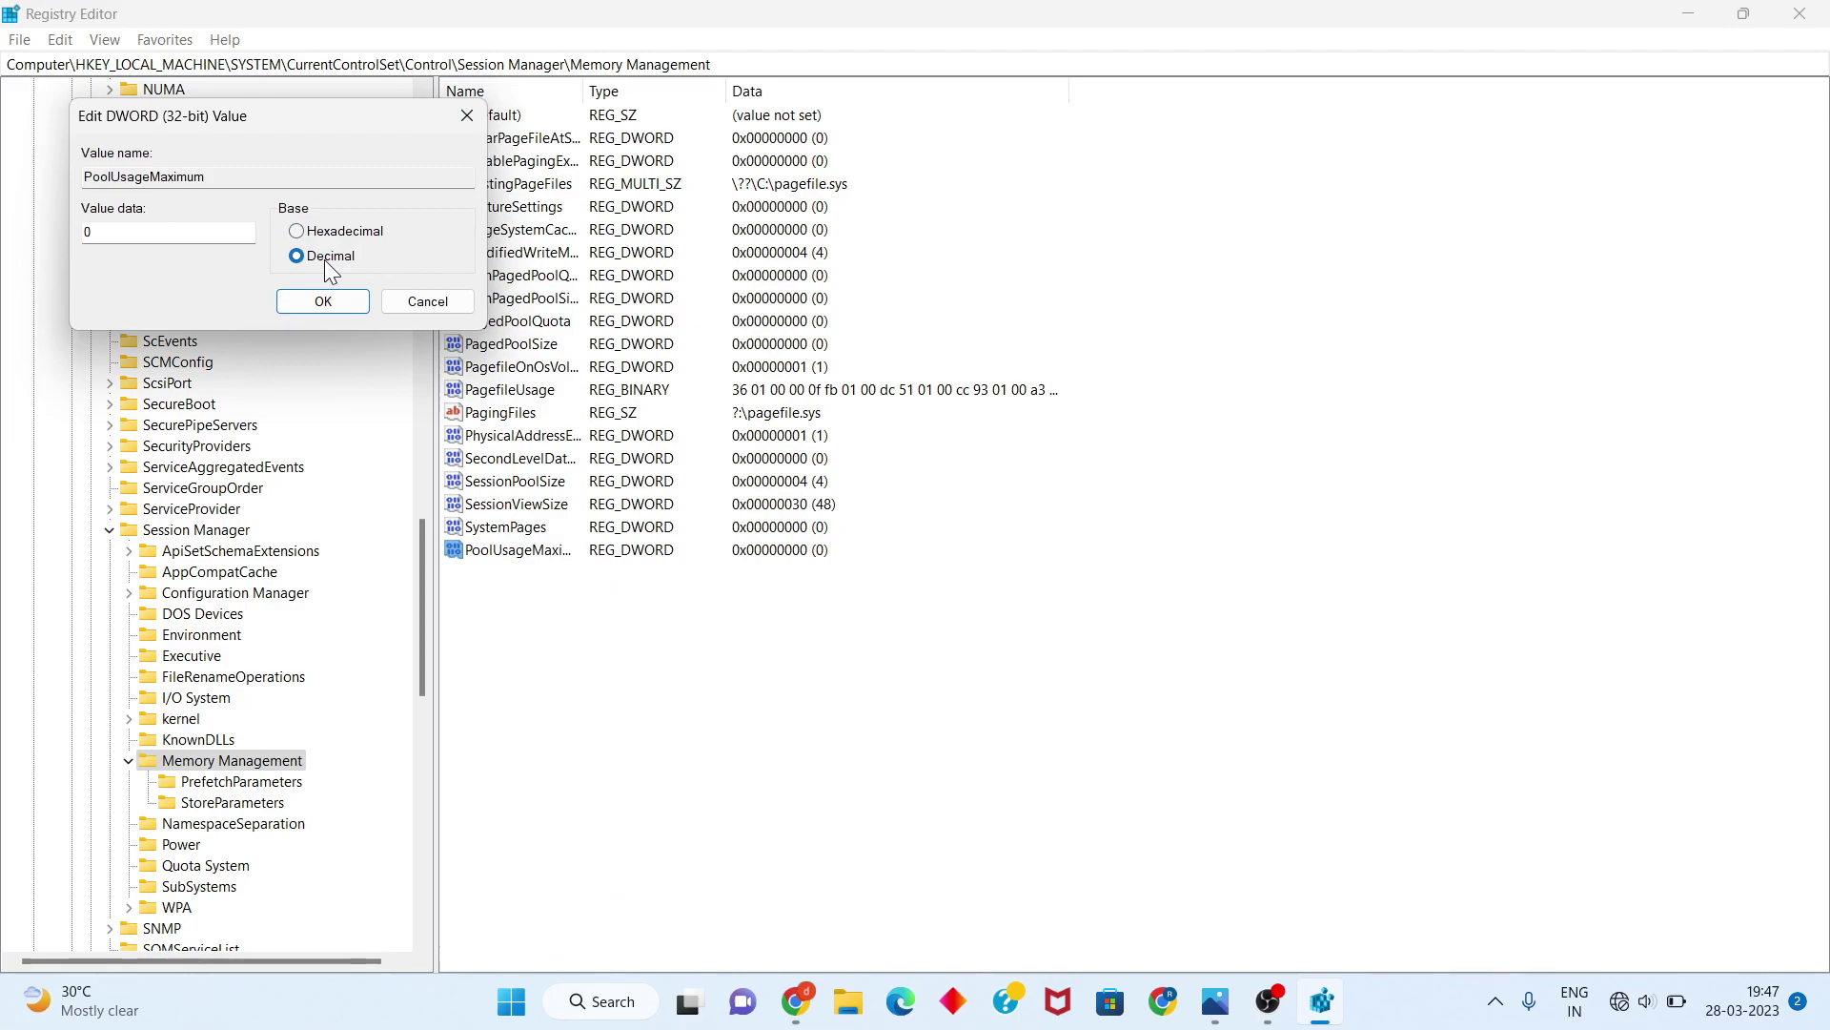
{"action": "left_click", "coordinate": [163, 235]}
{"action": "key", "text": "BackSpace"}
{"action": "type", "text": "60"}
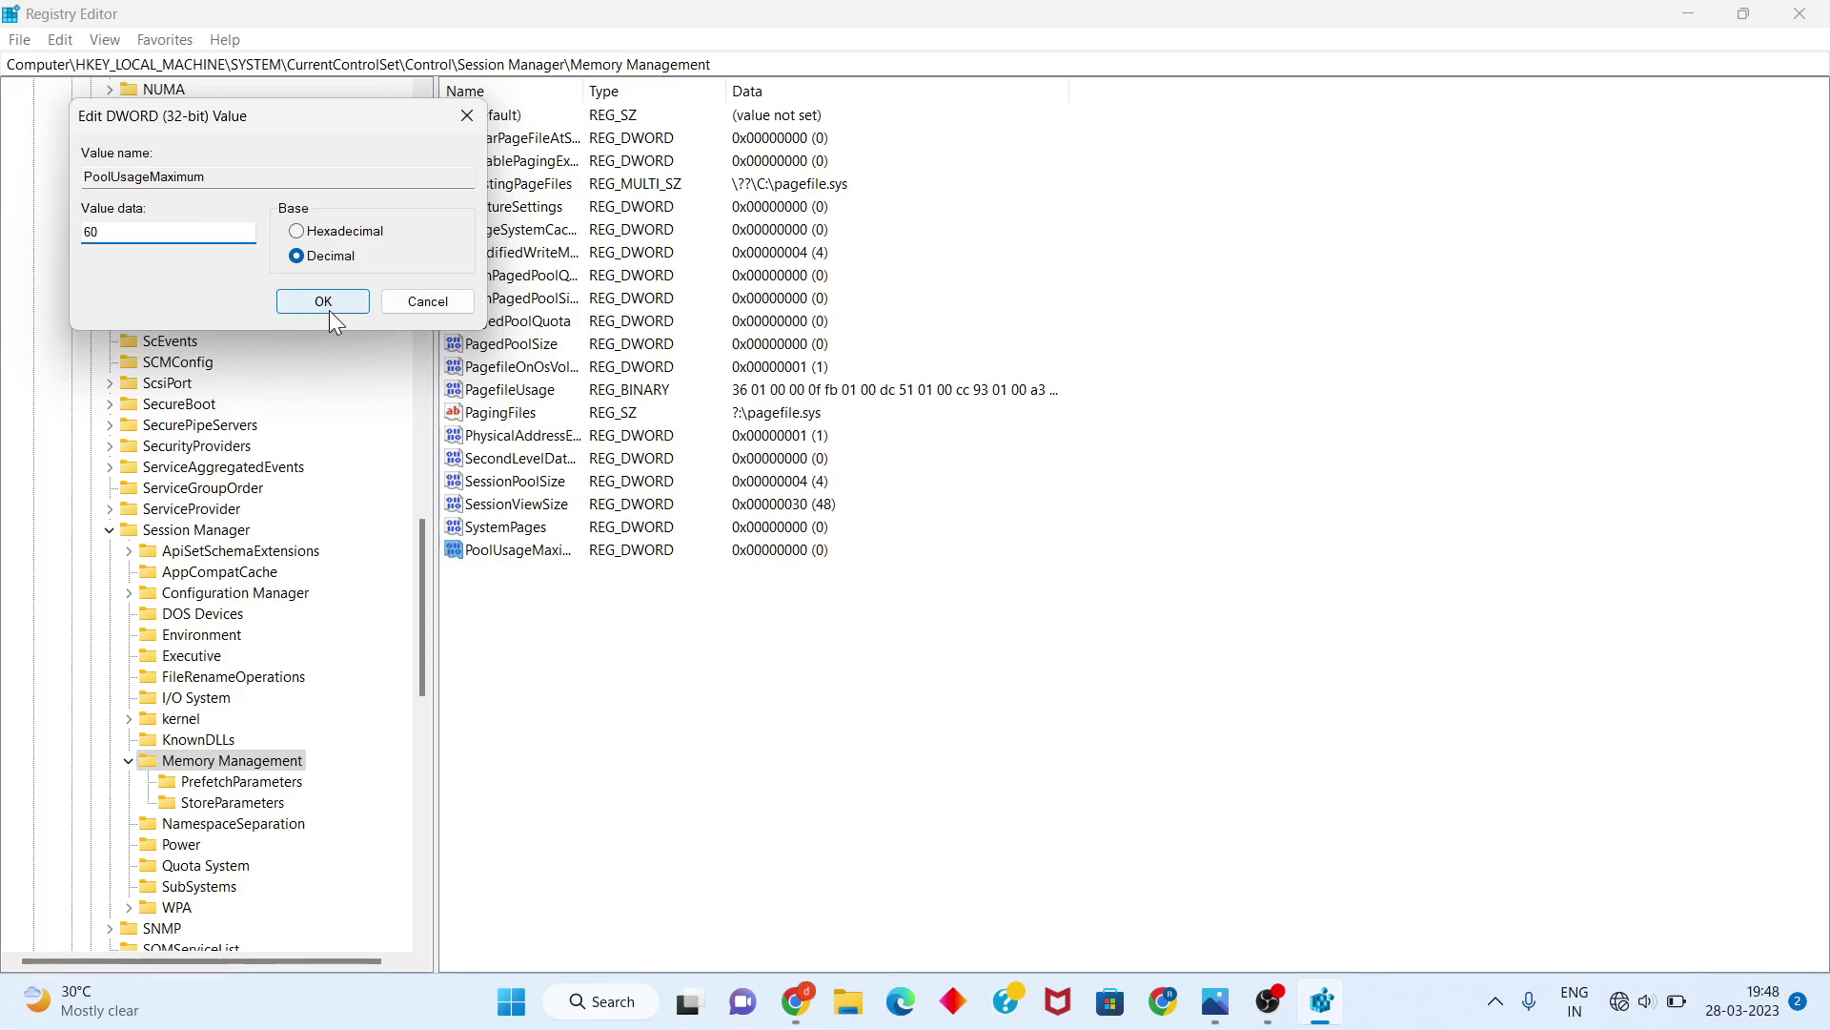
Dismiss the edit dialog without applying, leaving the value at 0, and close Registry Editor
{"action": "left_click", "coordinate": [405, 306]}
{"action": "left_click", "coordinate": [899, 708]}
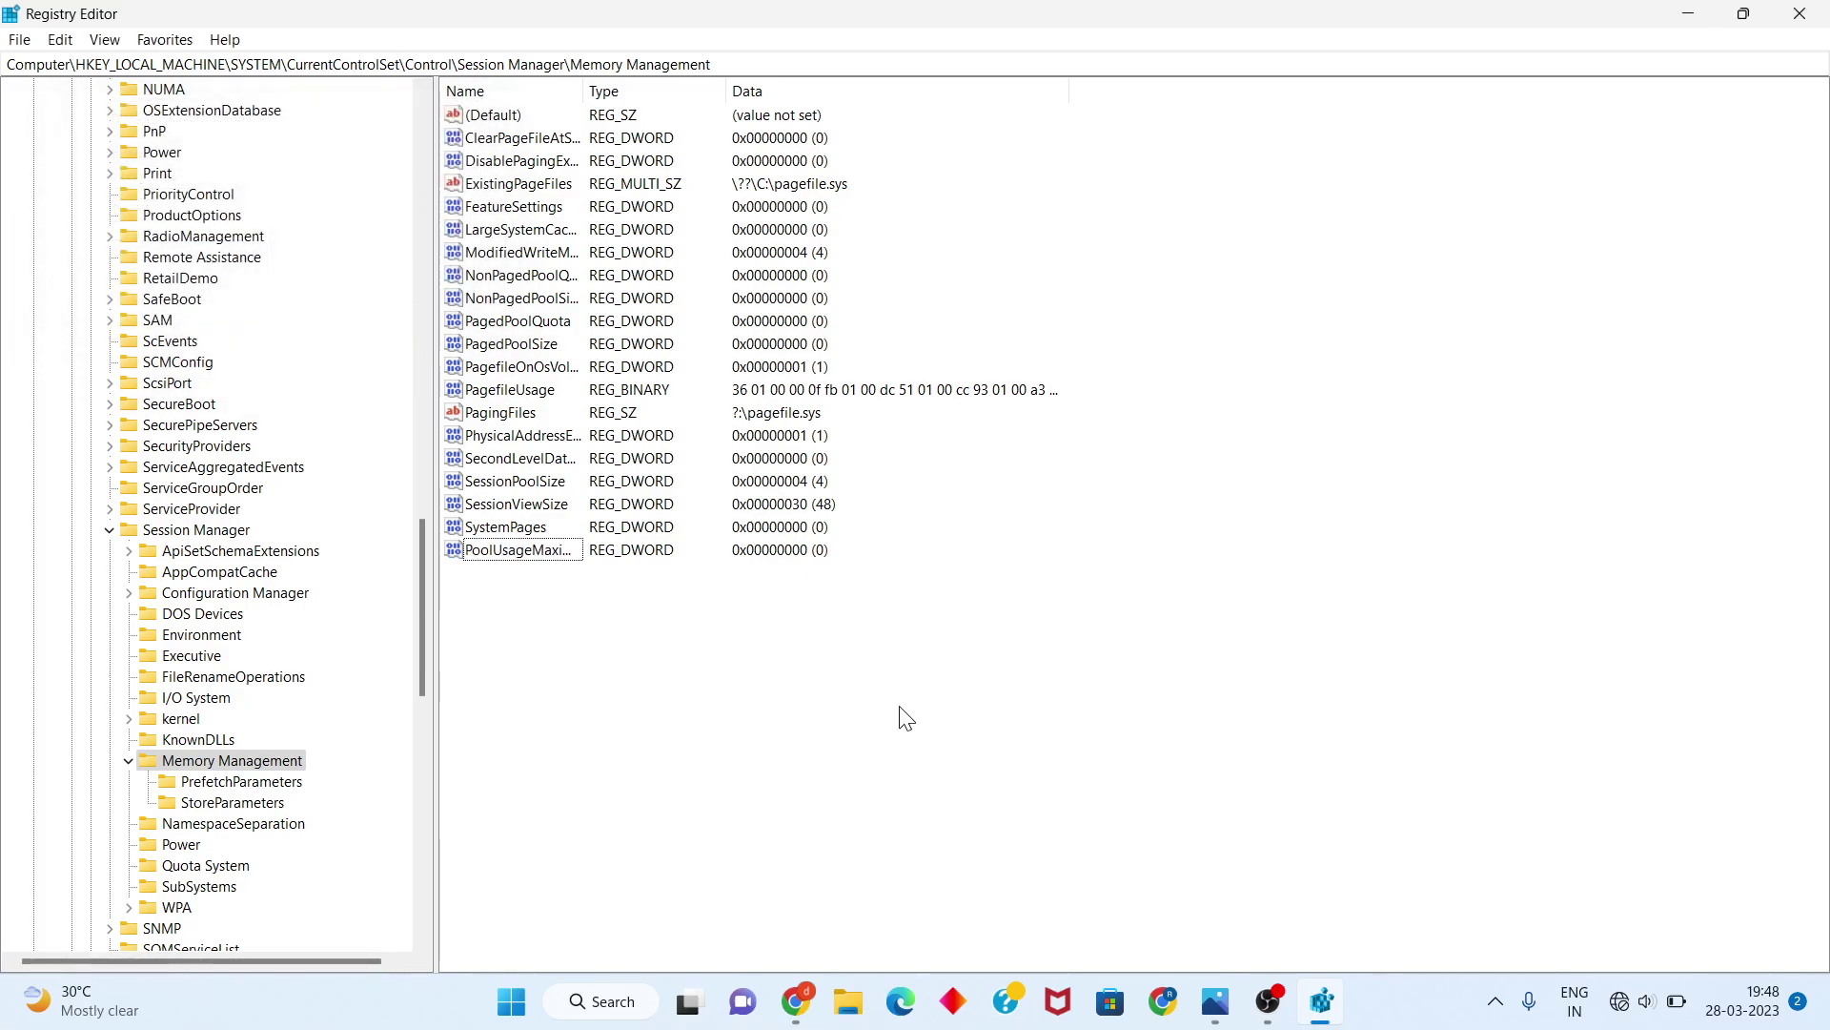
{"action": "left_click", "coordinate": [1800, 13]}
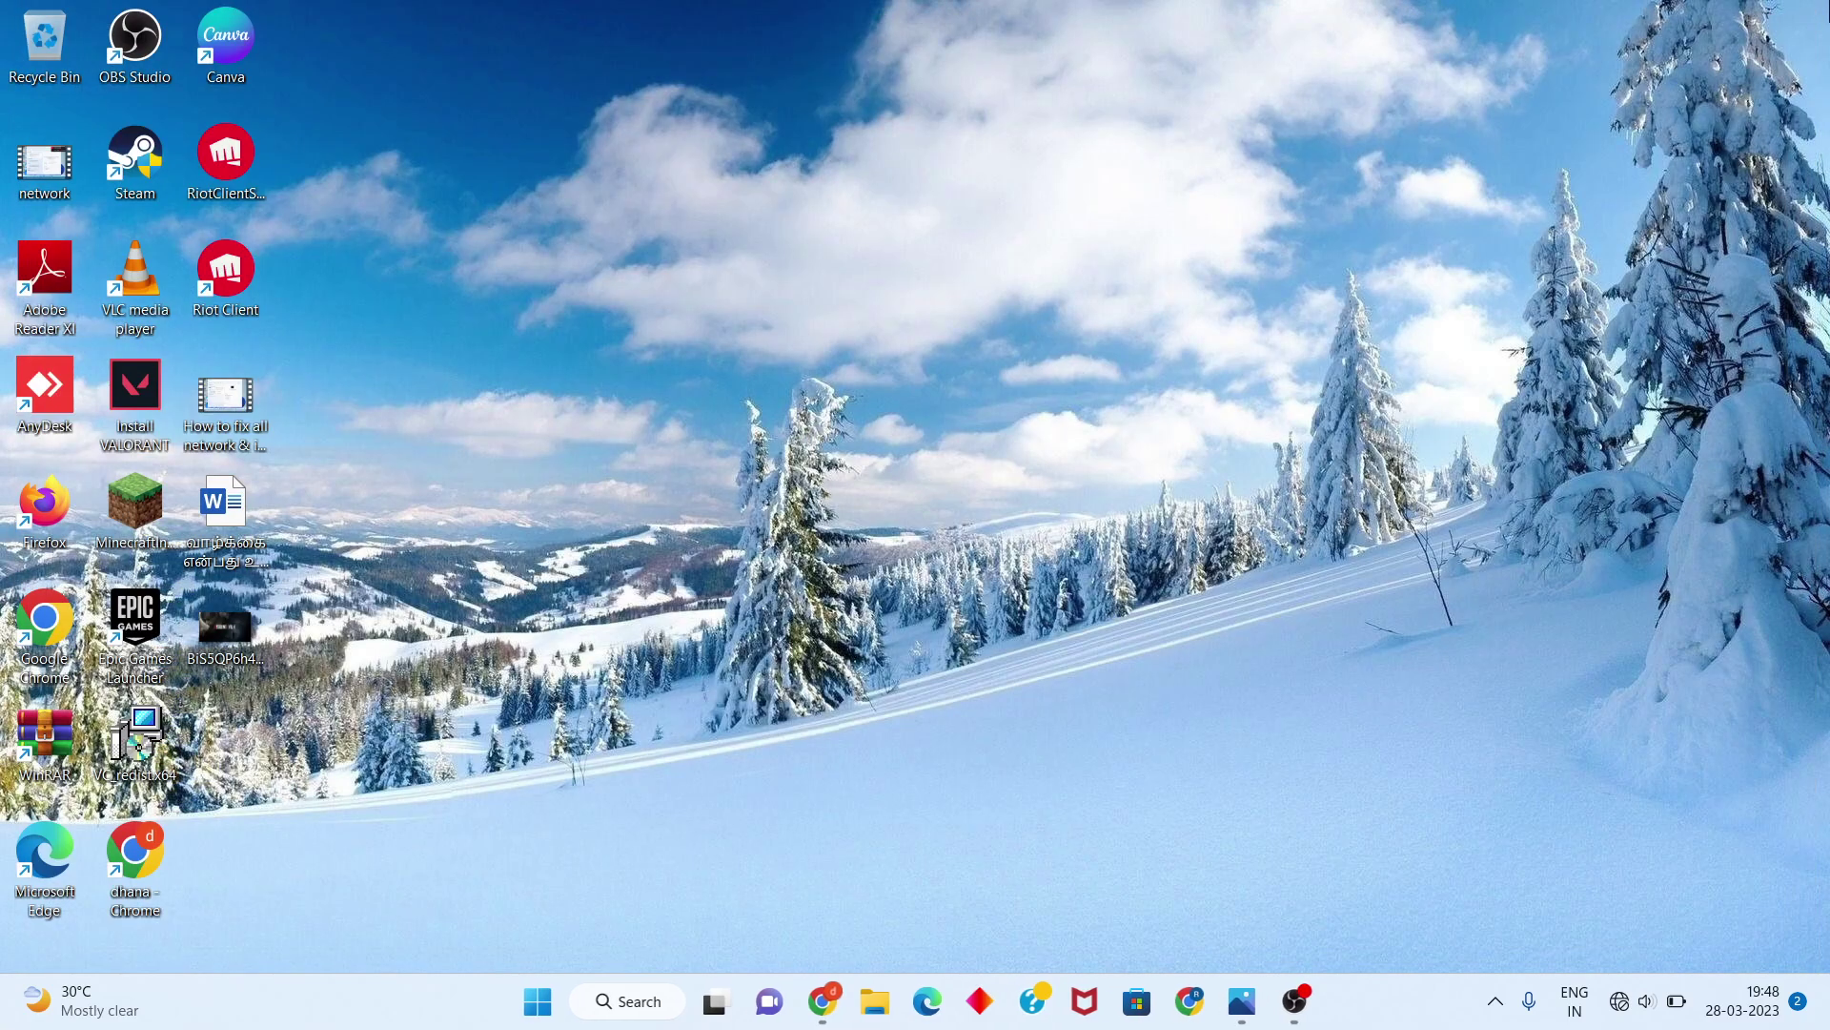
{"action": "left_click", "coordinate": [540, 1003]}
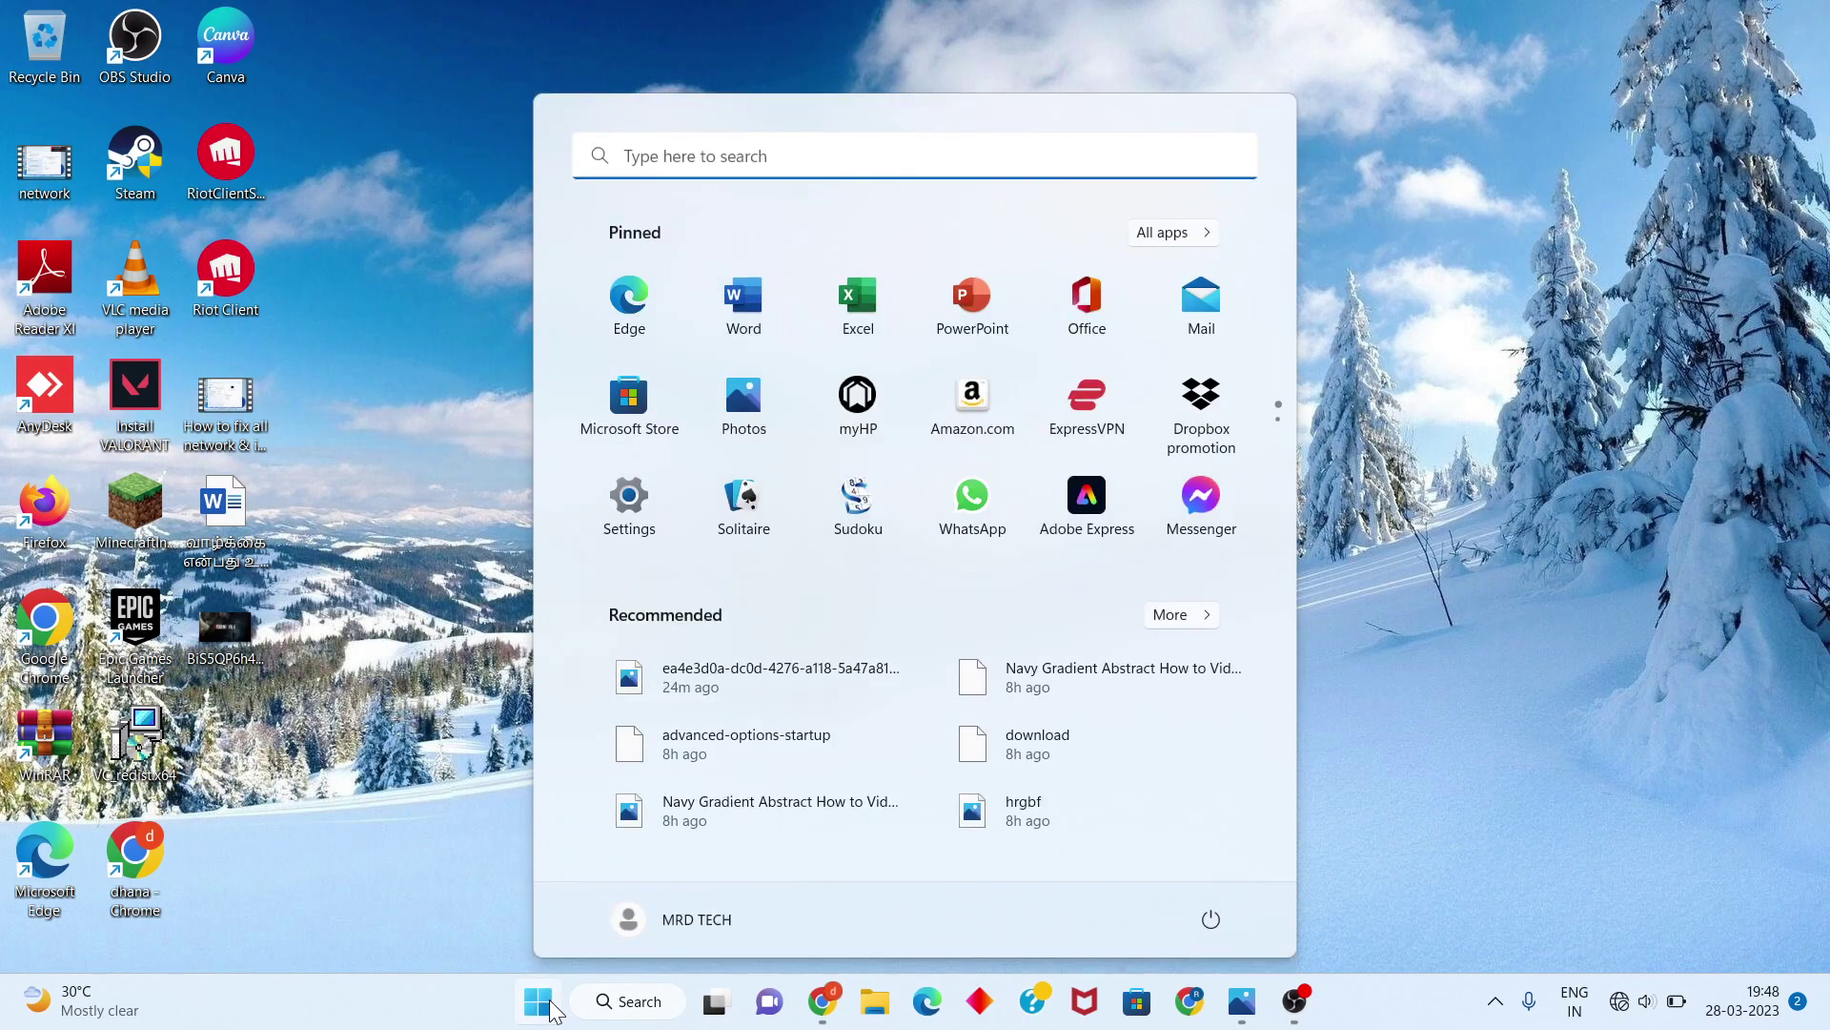
{"action": "left_click", "coordinate": [1211, 920]}
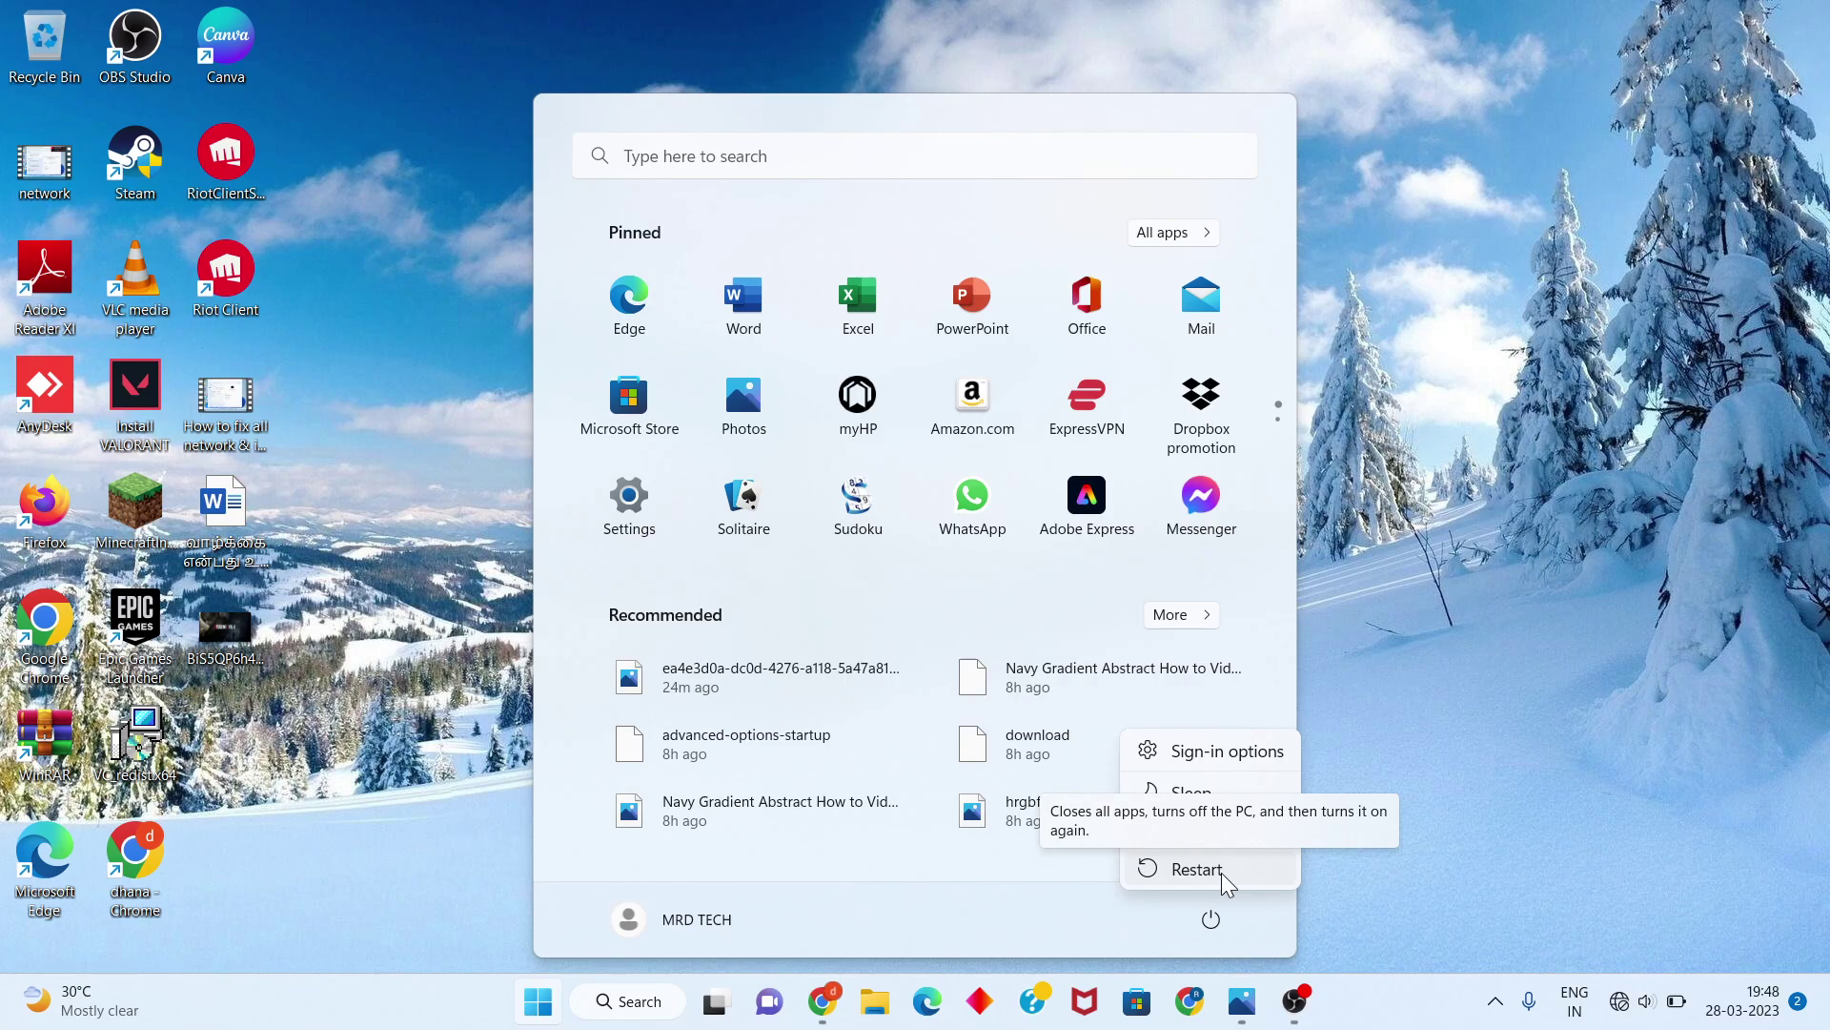
{"action": "left_click", "coordinate": [1499, 639]}
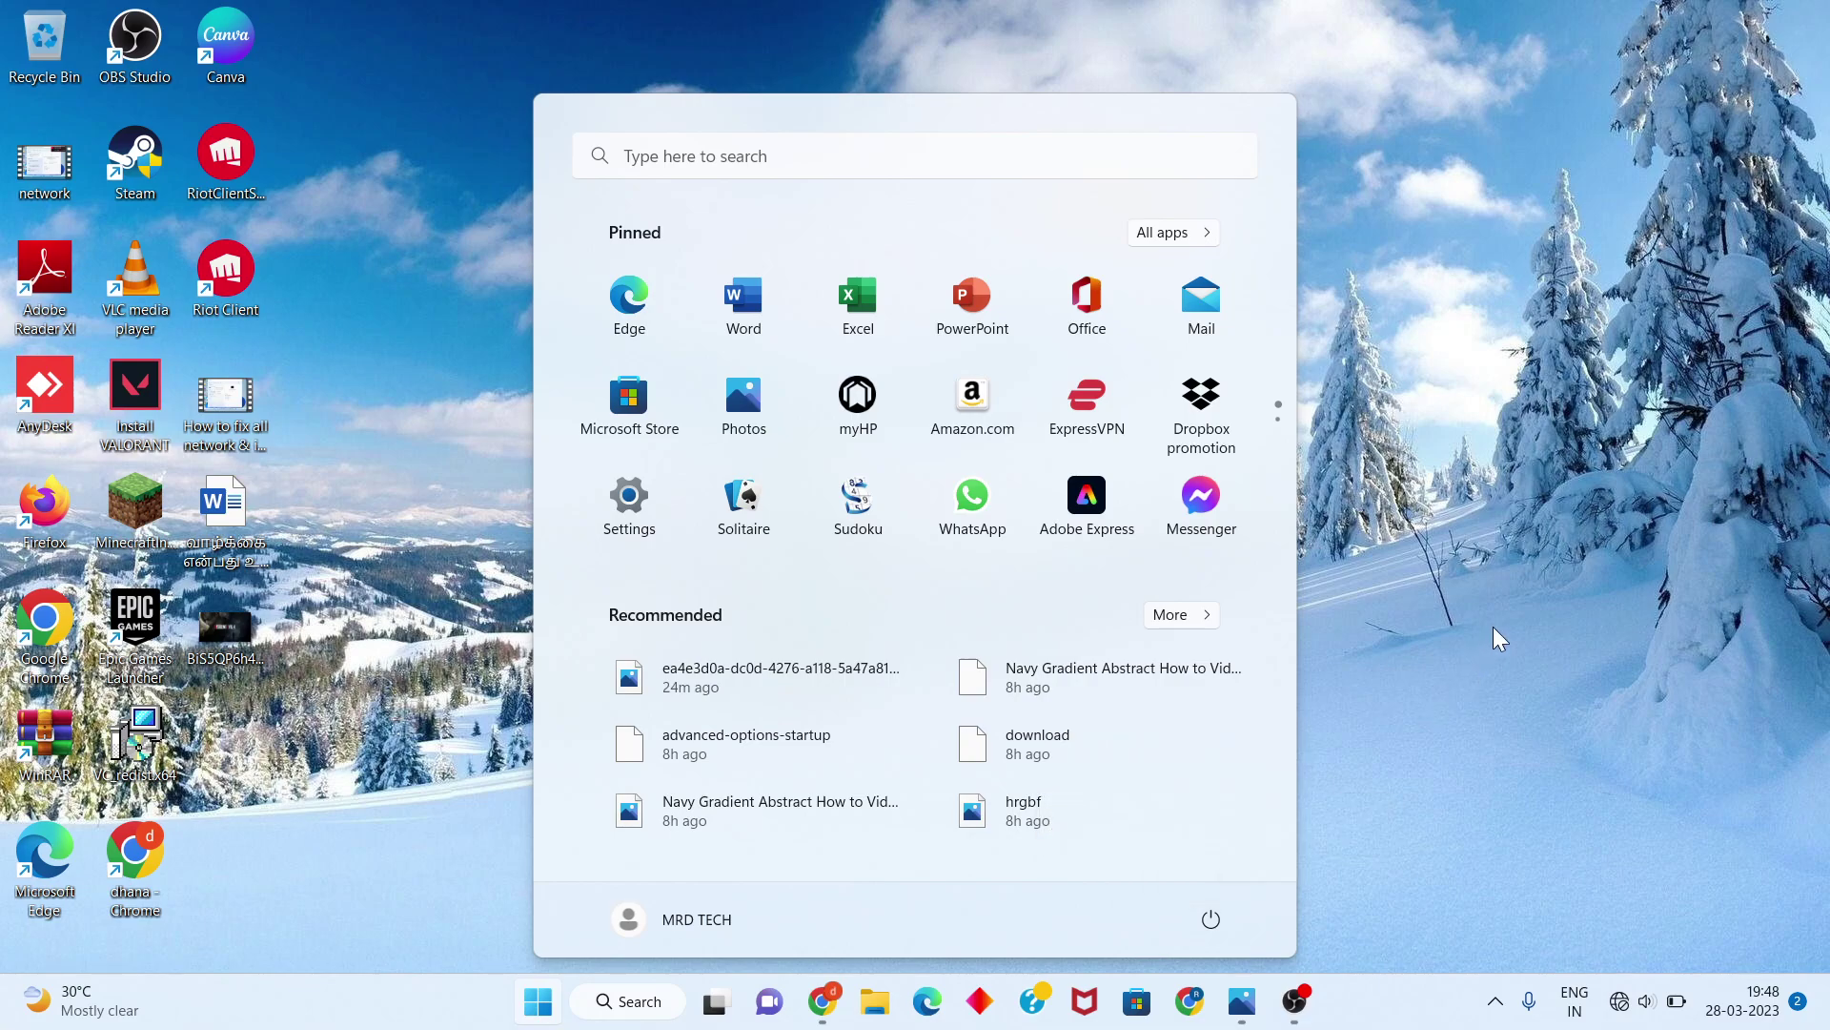
{"action": "left_click", "coordinate": [1500, 639]}
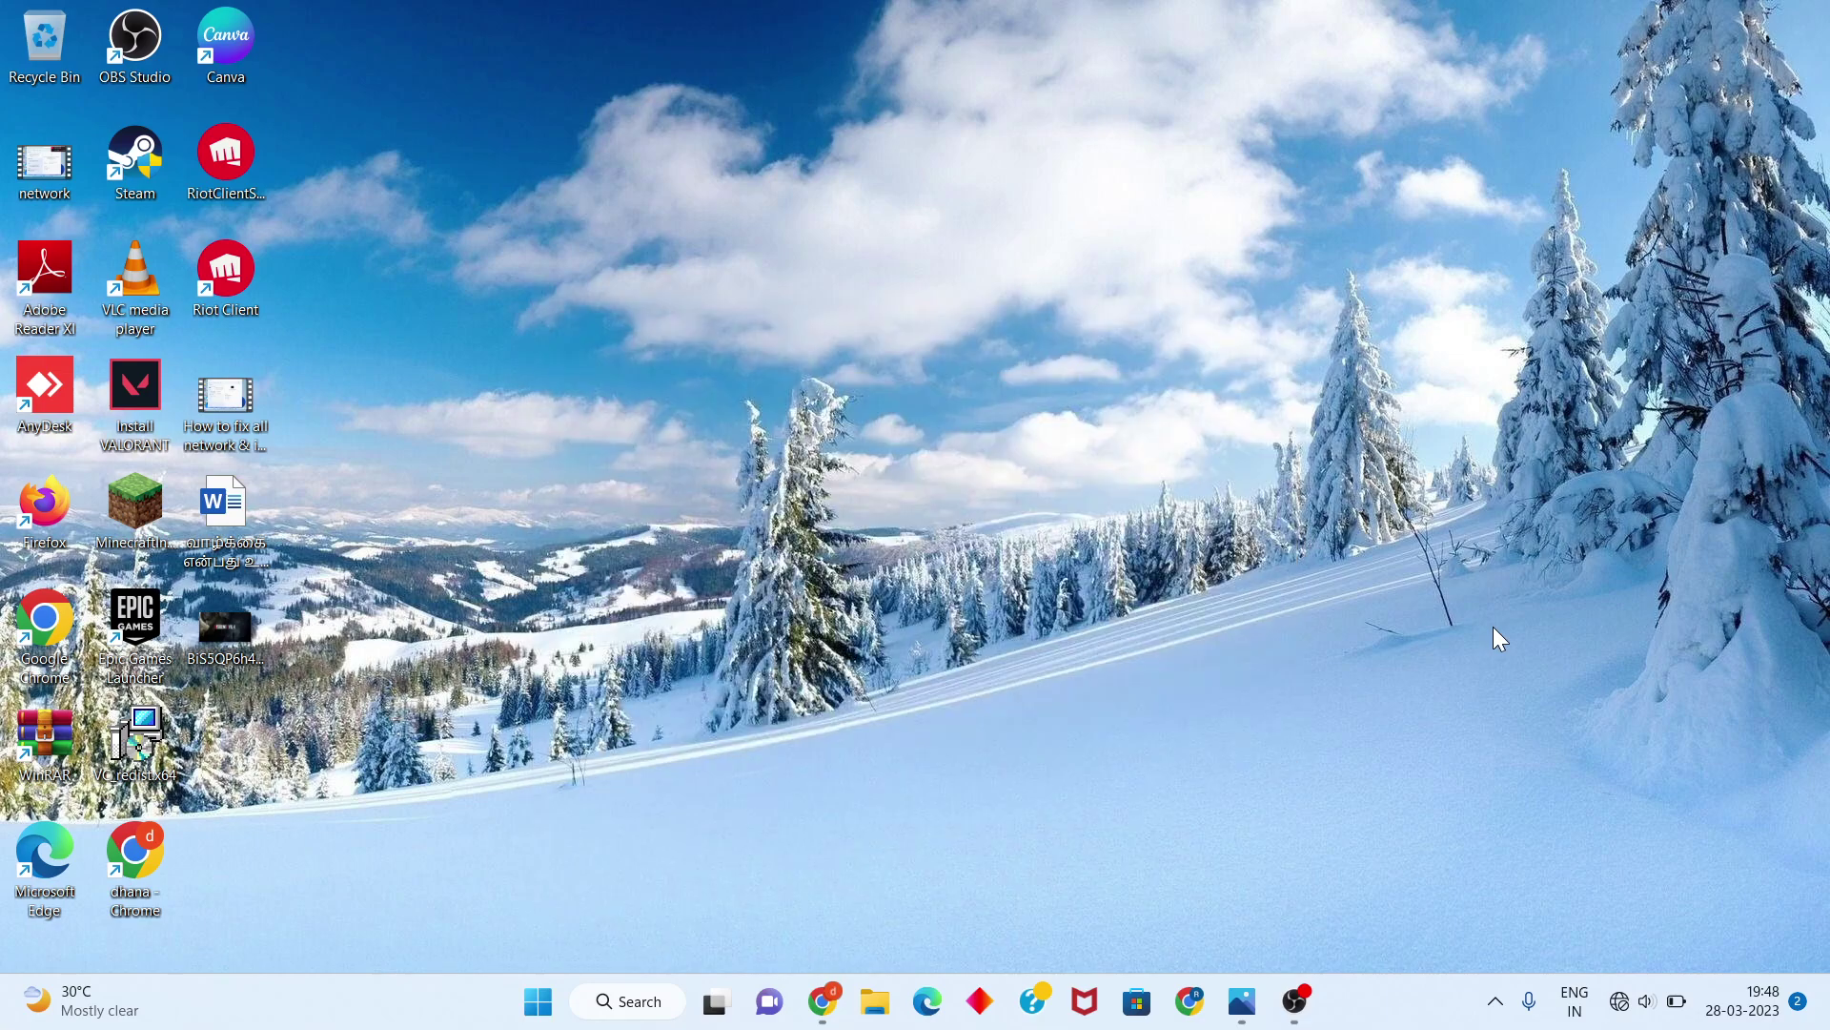
Search Windows for 'sett' and launch the Settings app
{"action": "left_click", "coordinate": [629, 1009]}
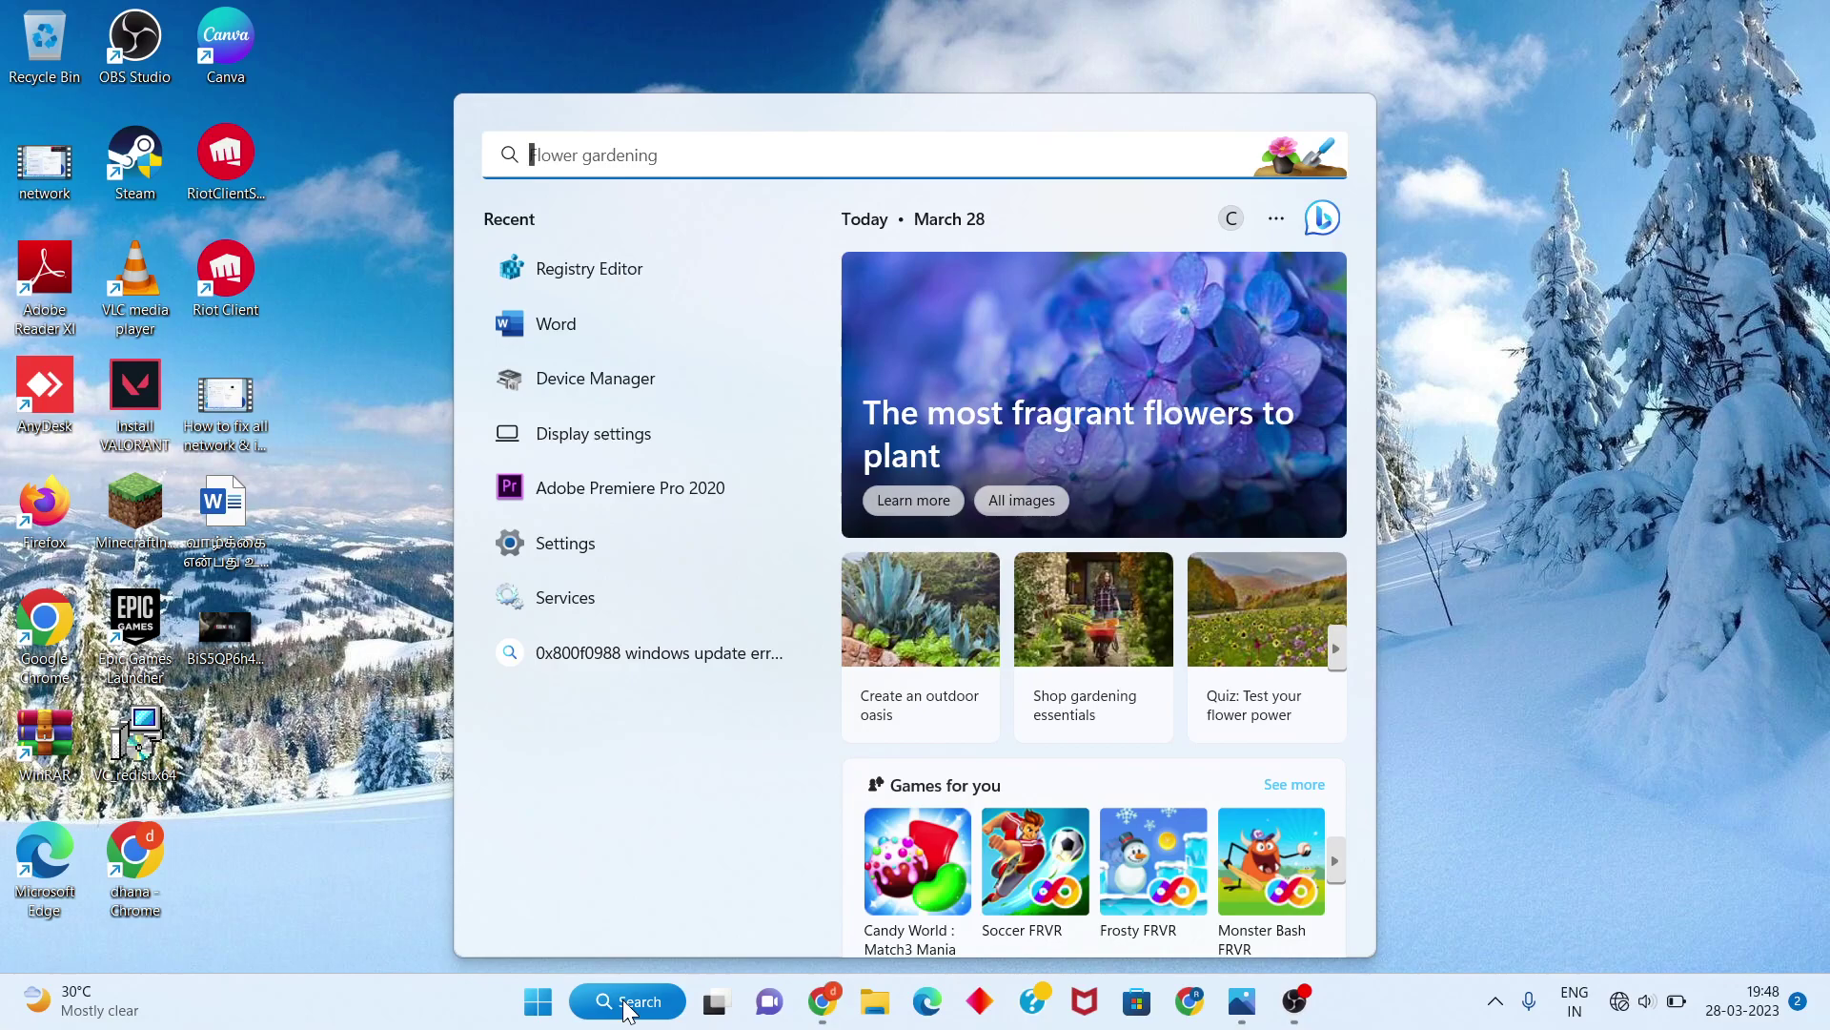
{"action": "type", "text": "w"}
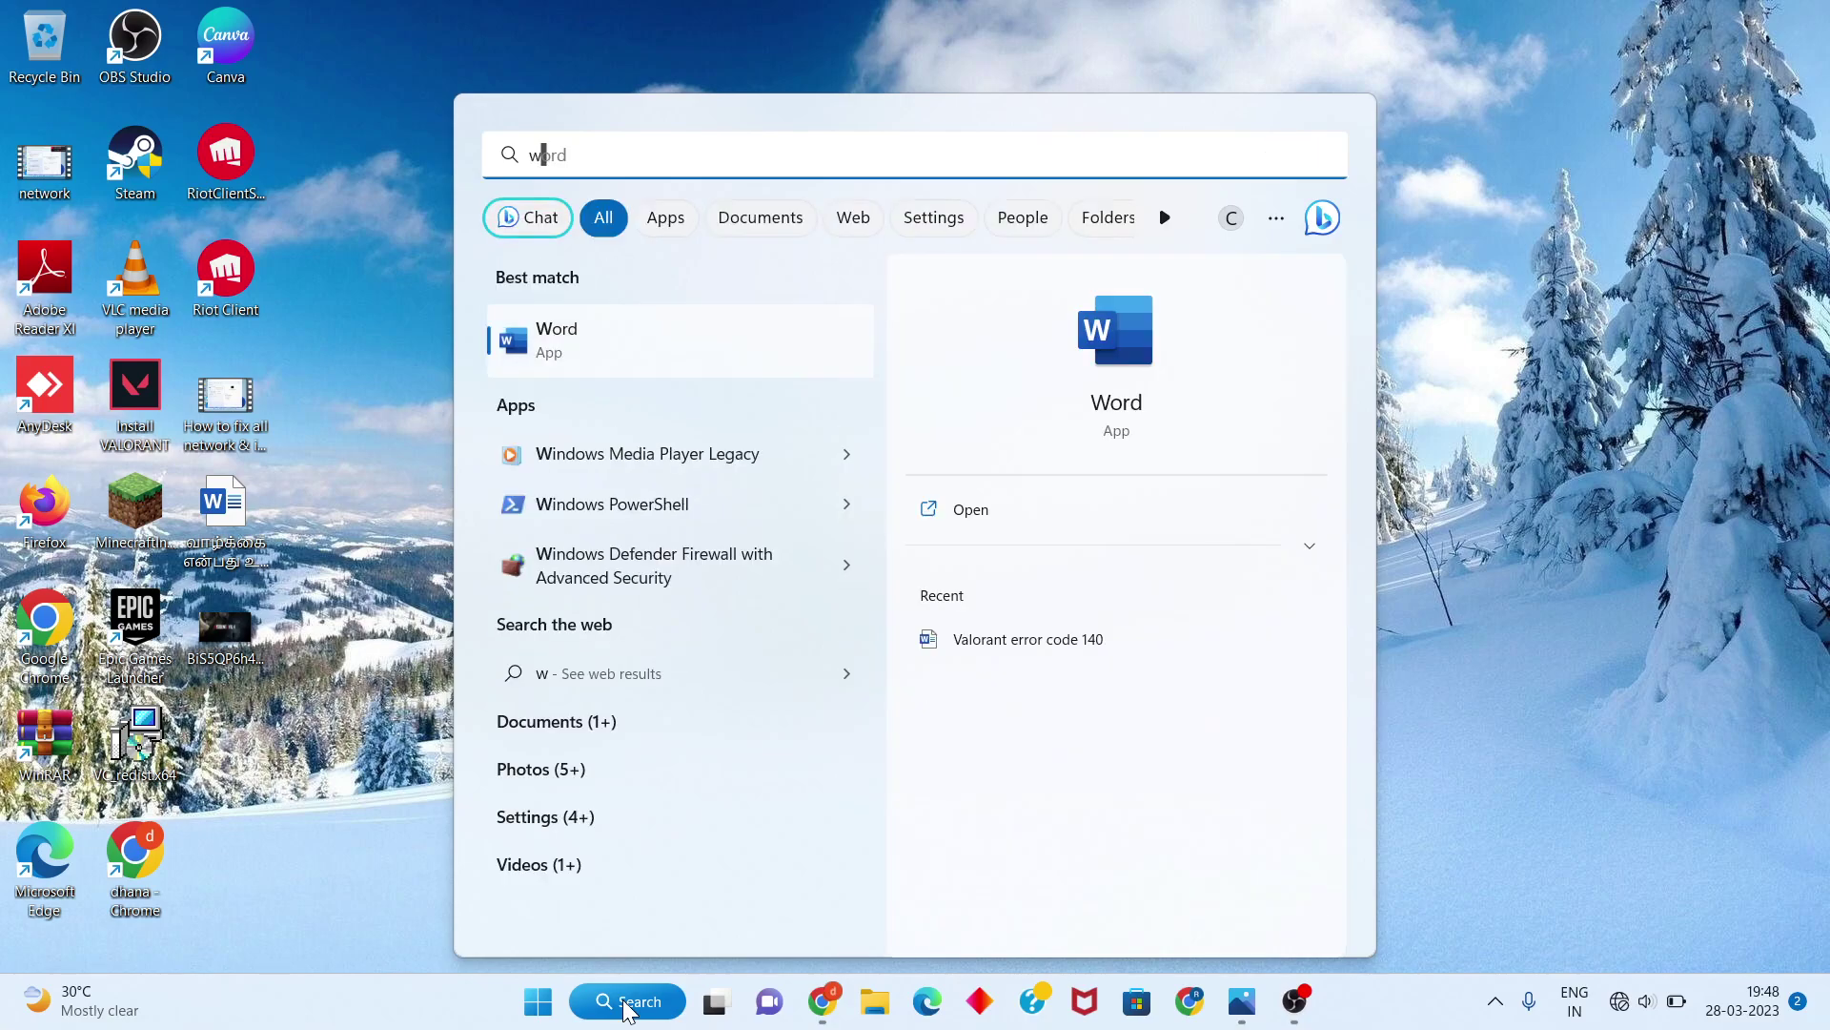
{"action": "key", "text": "BackSpace"}
{"action": "type", "text": "sett"}
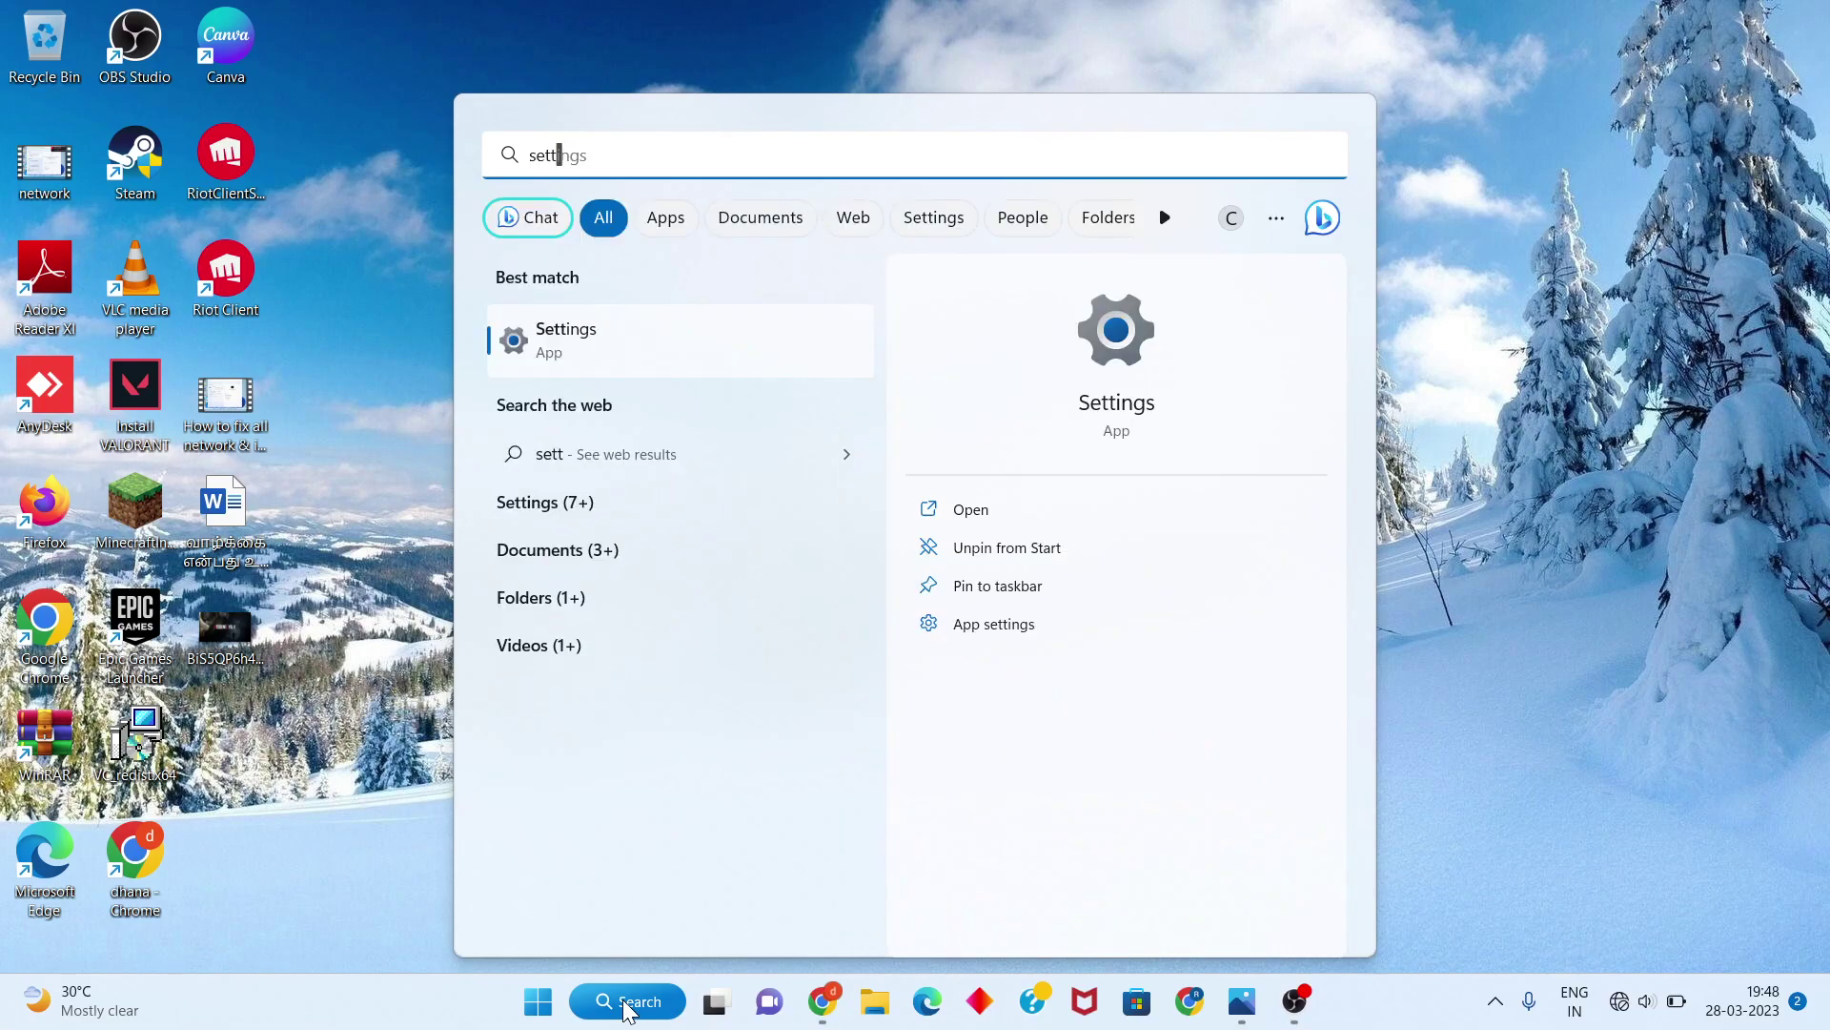
{"action": "key", "text": "Return"}
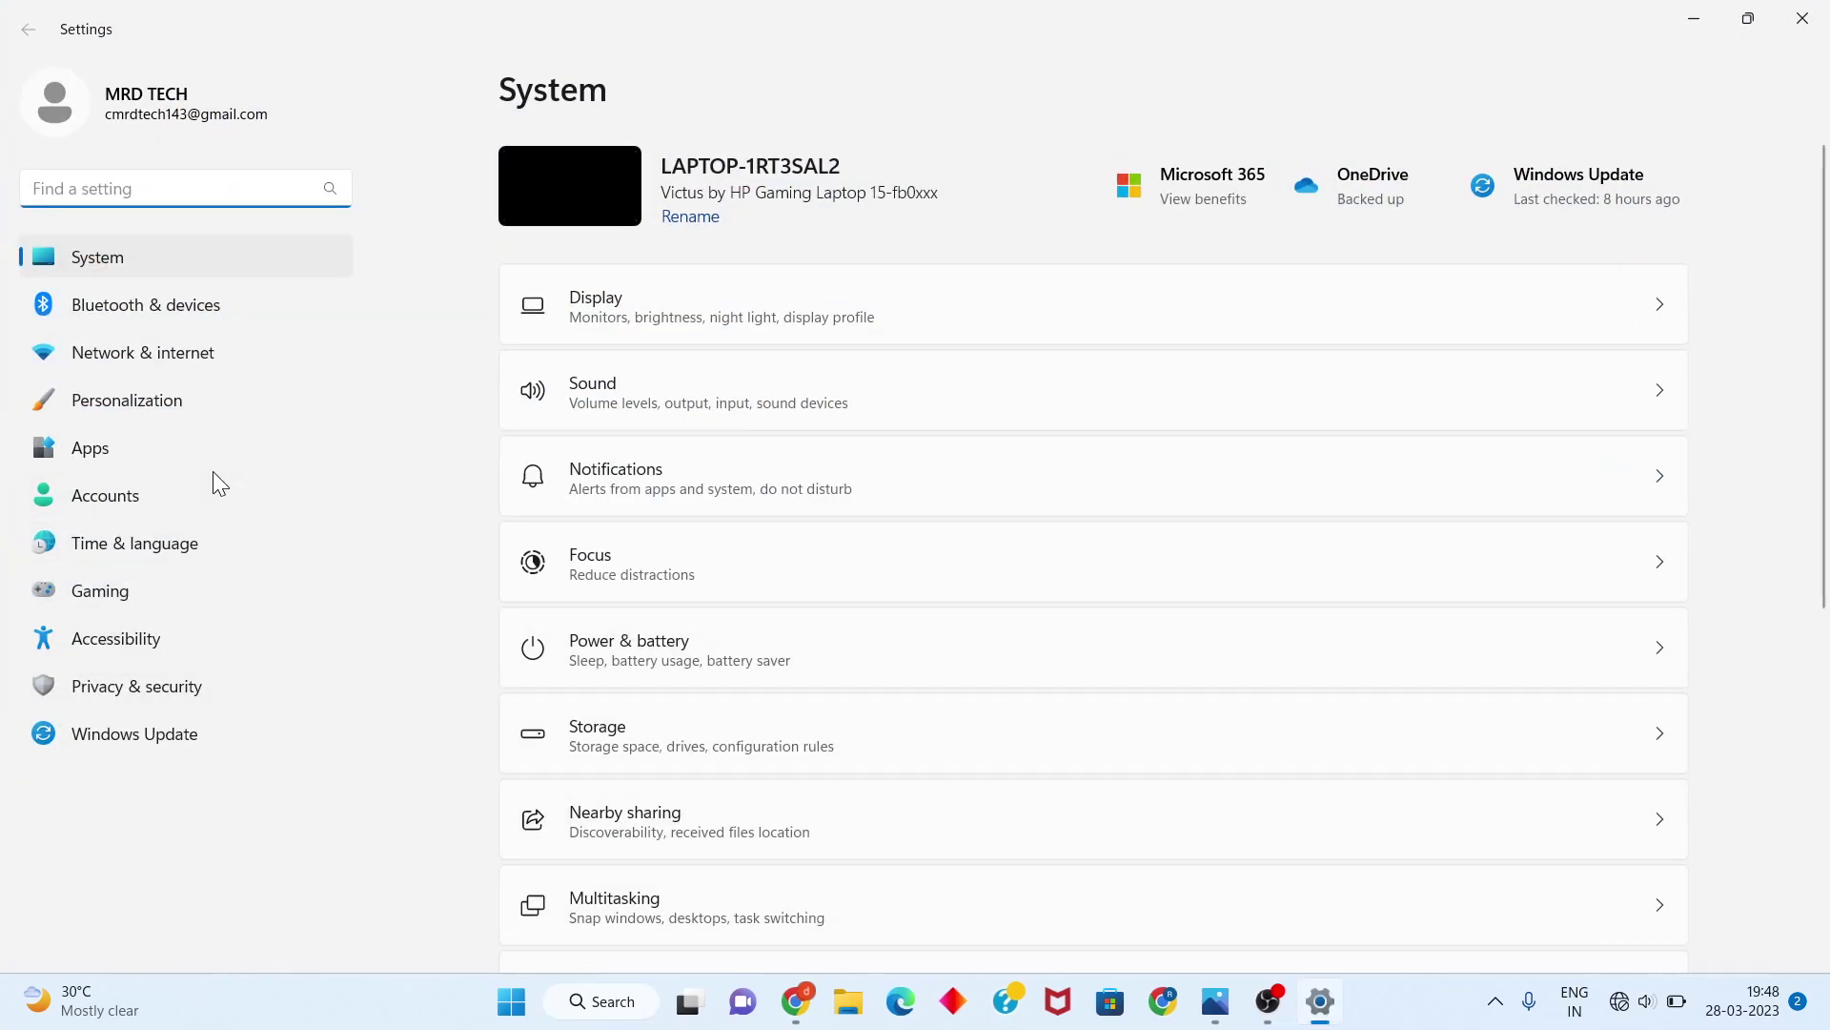
Search Settings for 'sec' and open Windows Security settings from the suggestions
{"action": "scroll", "coordinate": [660, 741], "scroll_direction": "down", "scroll_amount": 4}
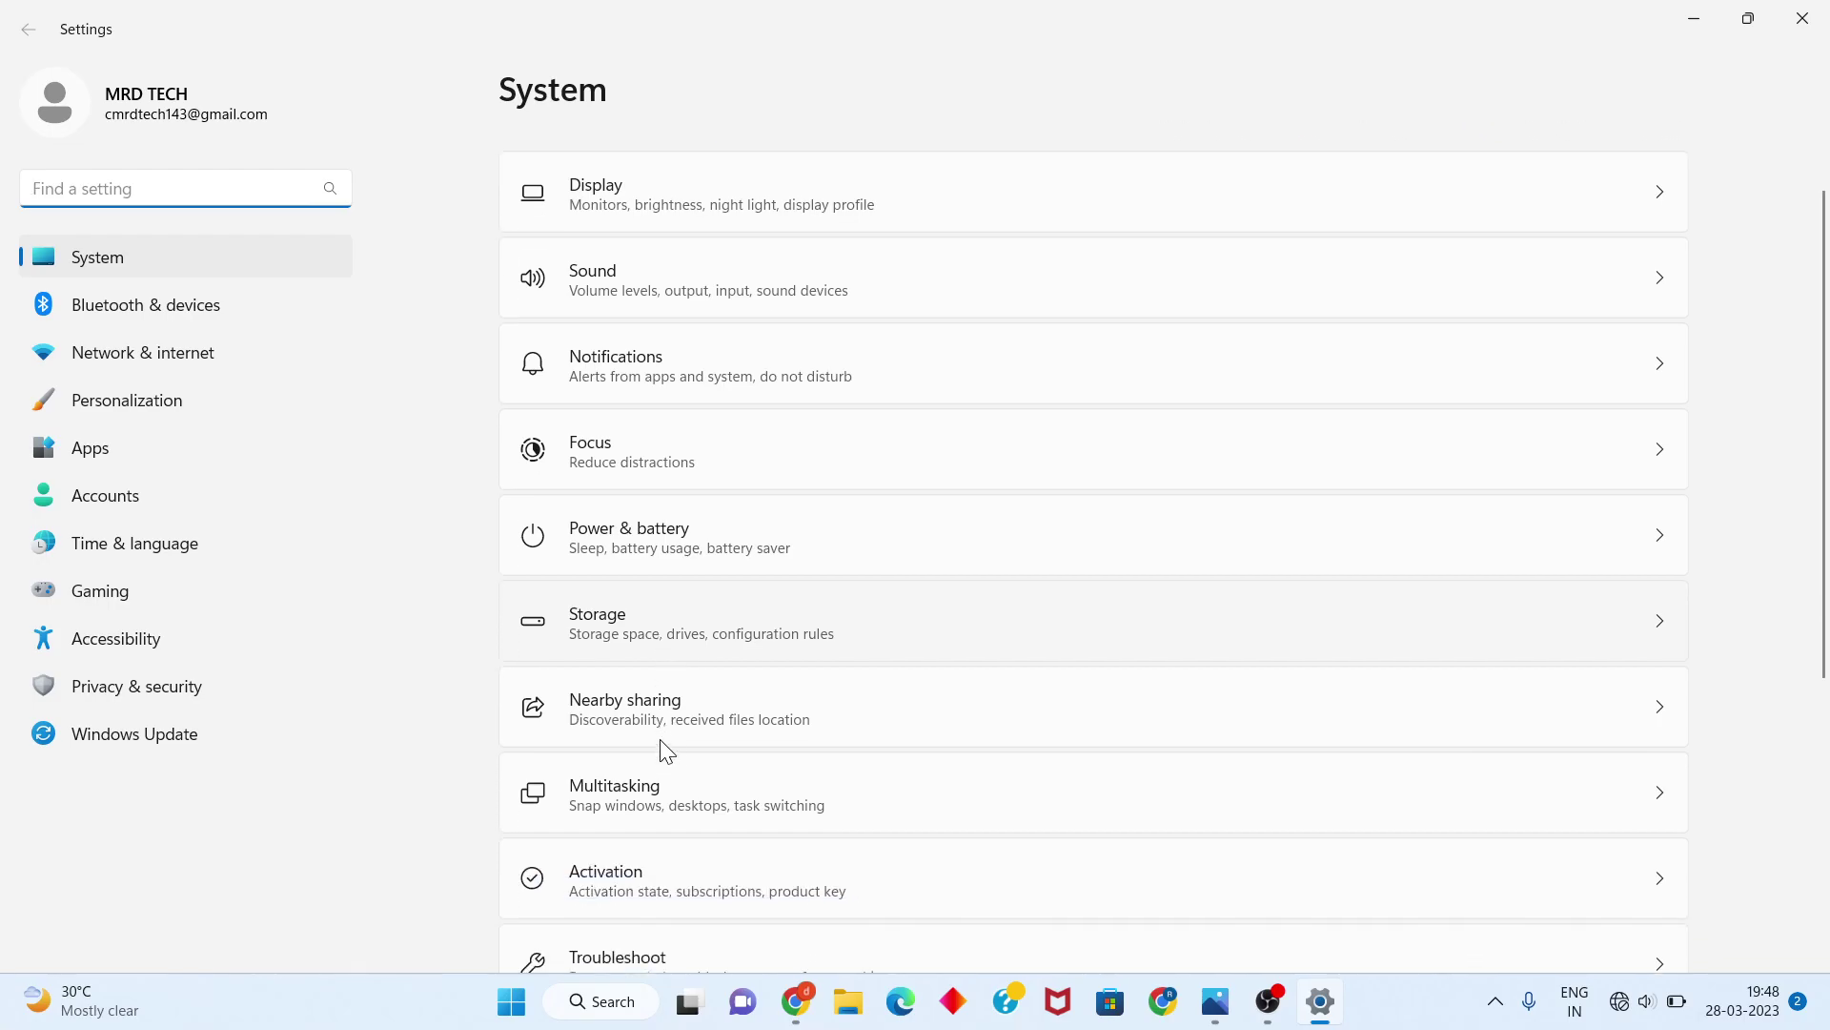
{"action": "scroll", "coordinate": [660, 740], "scroll_direction": "down", "scroll_amount": 4}
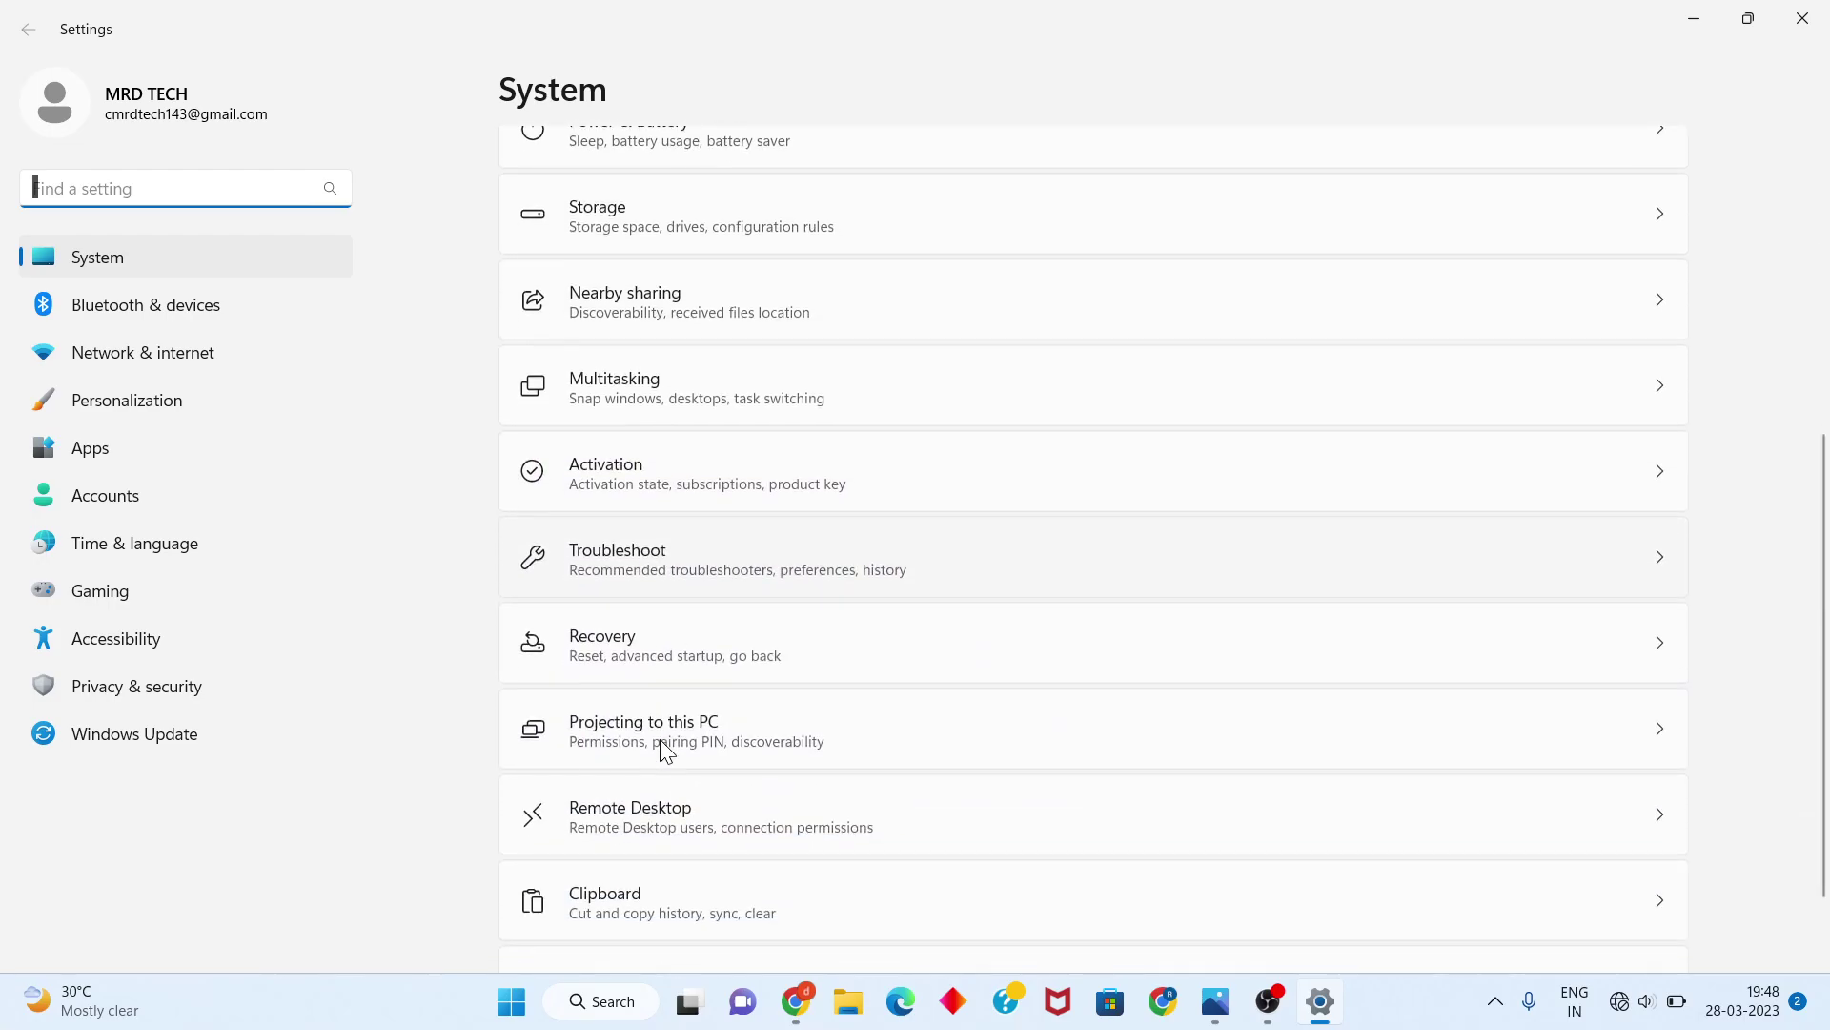
{"action": "scroll", "coordinate": [660, 739], "scroll_direction": "up", "scroll_amount": 8}
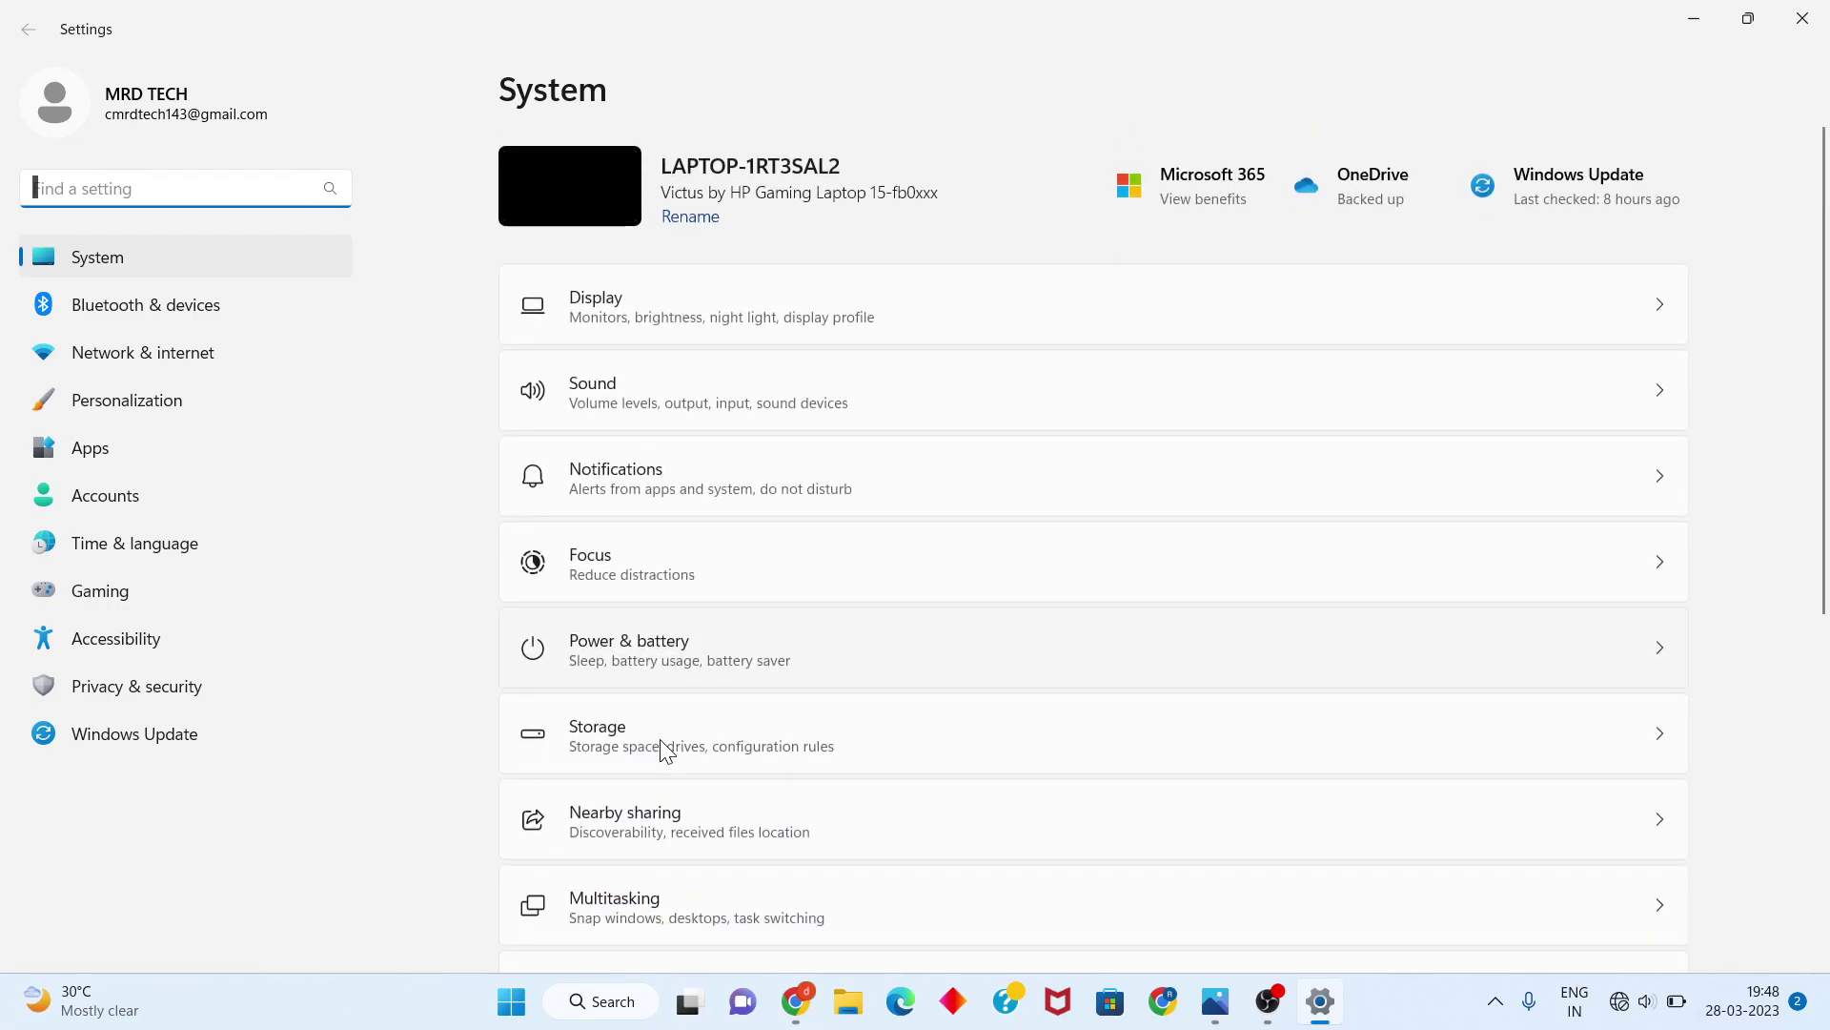
{"action": "type", "text": "sec"}
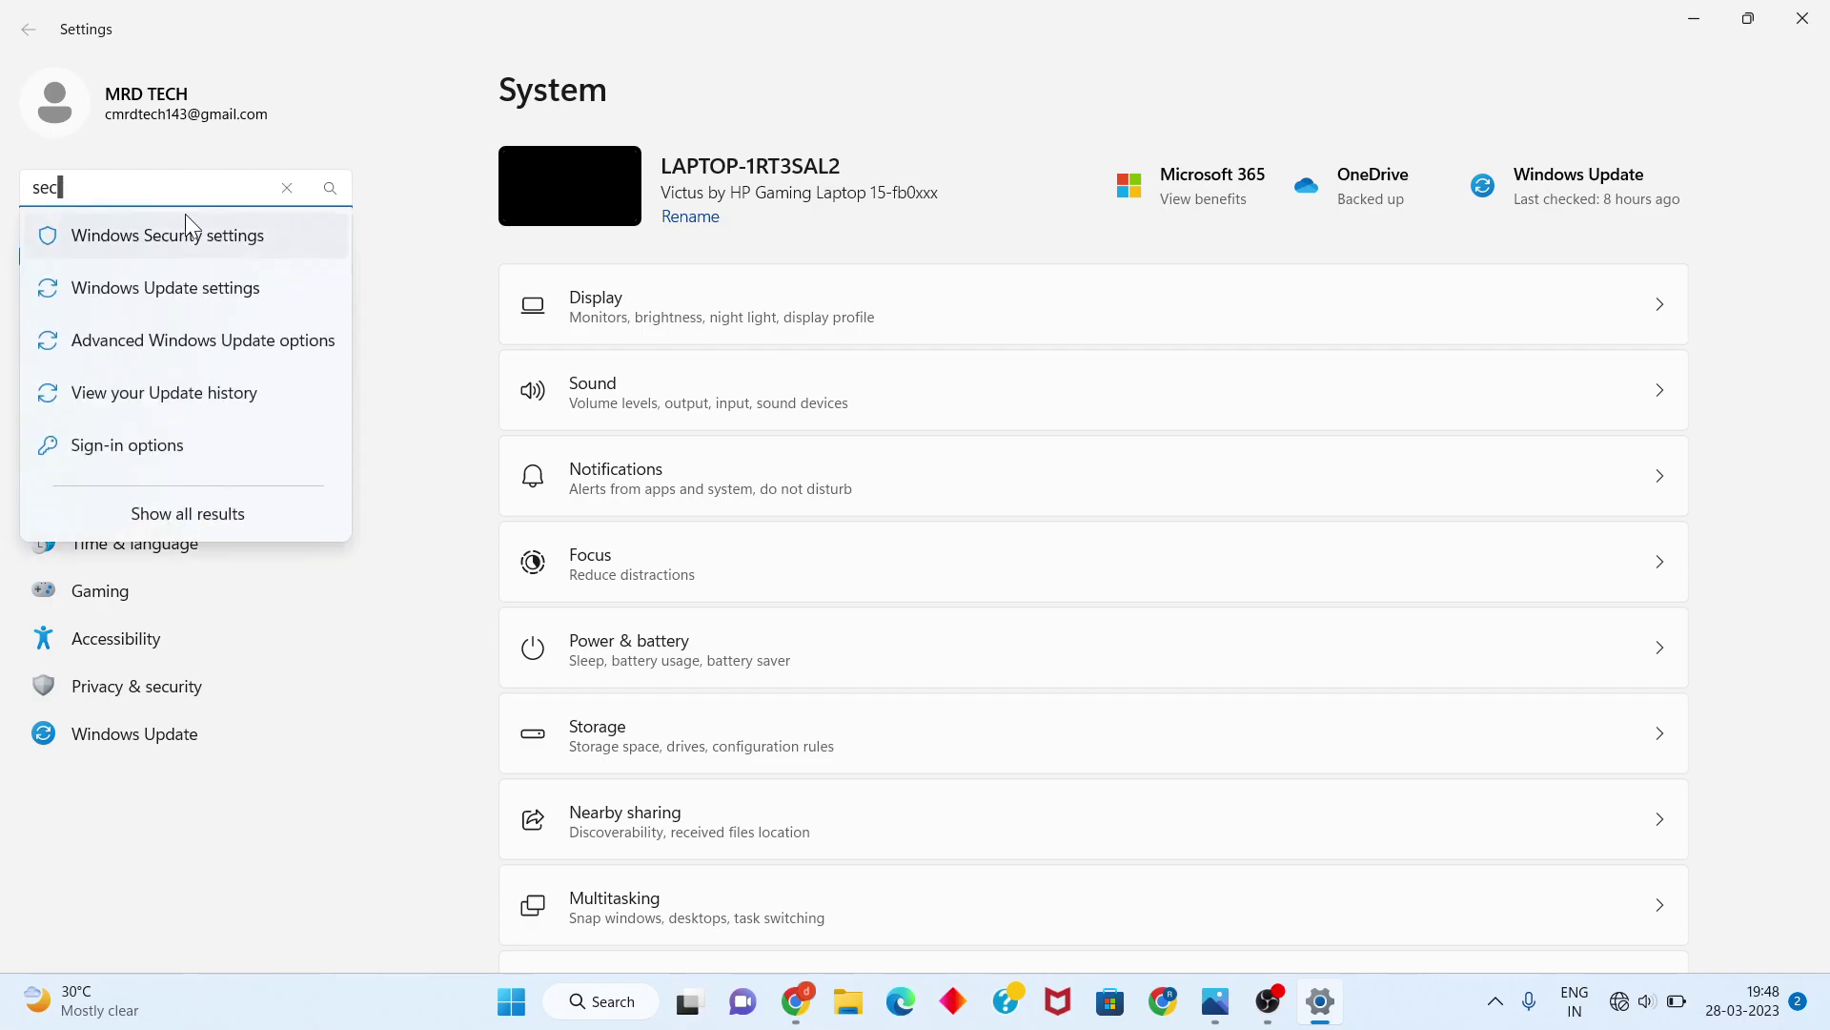
{"action": "left_click", "coordinate": [167, 235]}
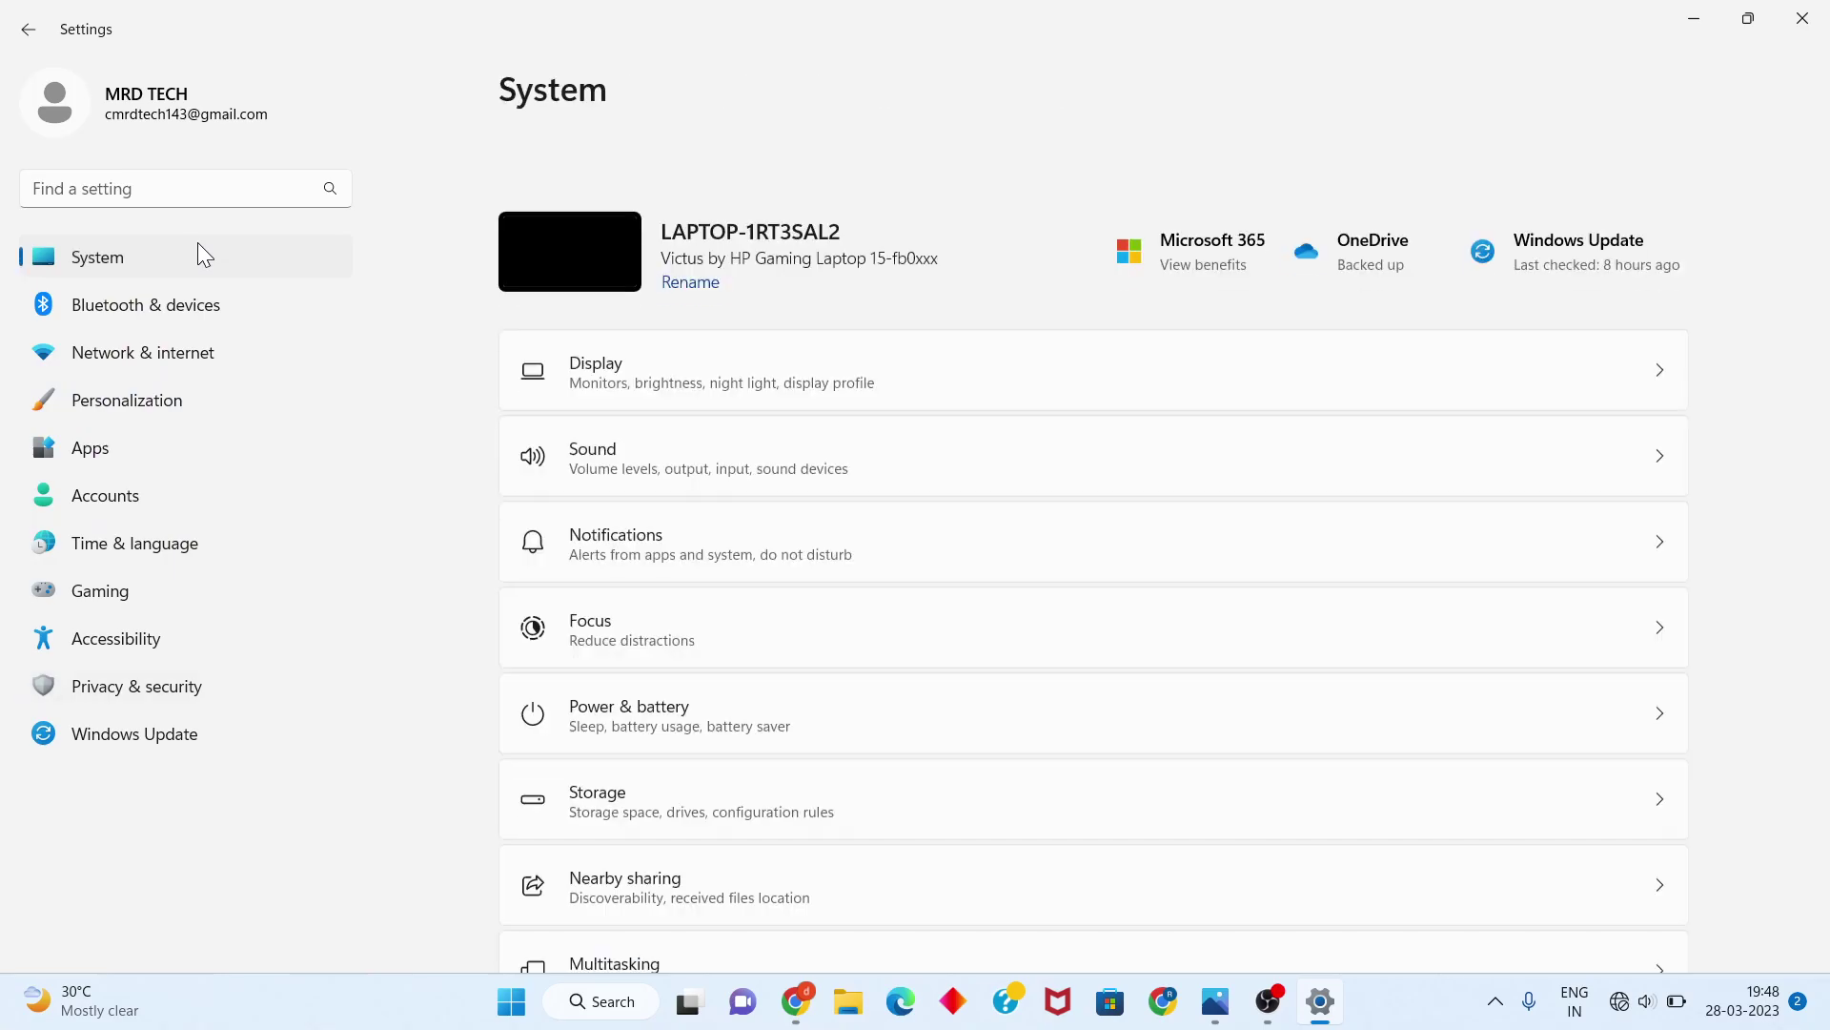
{"action": "left_click", "coordinate": [156, 191]}
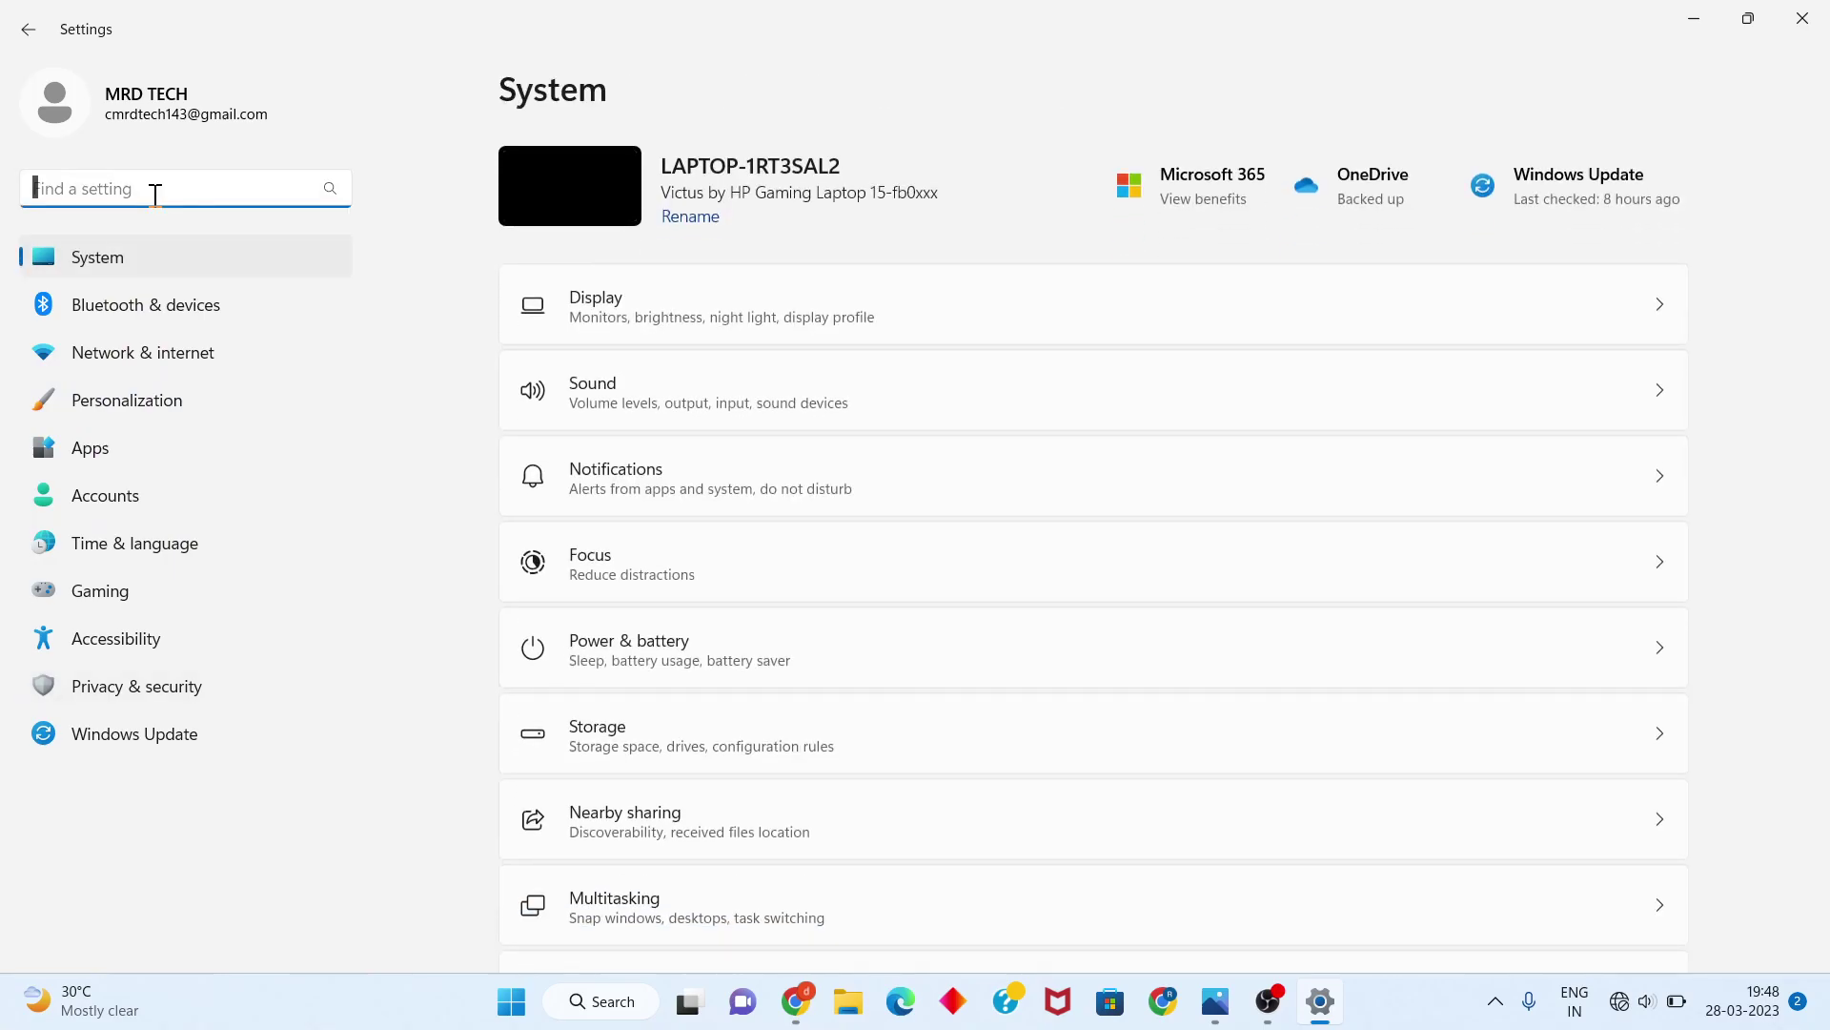
{"action": "type", "text": "se"}
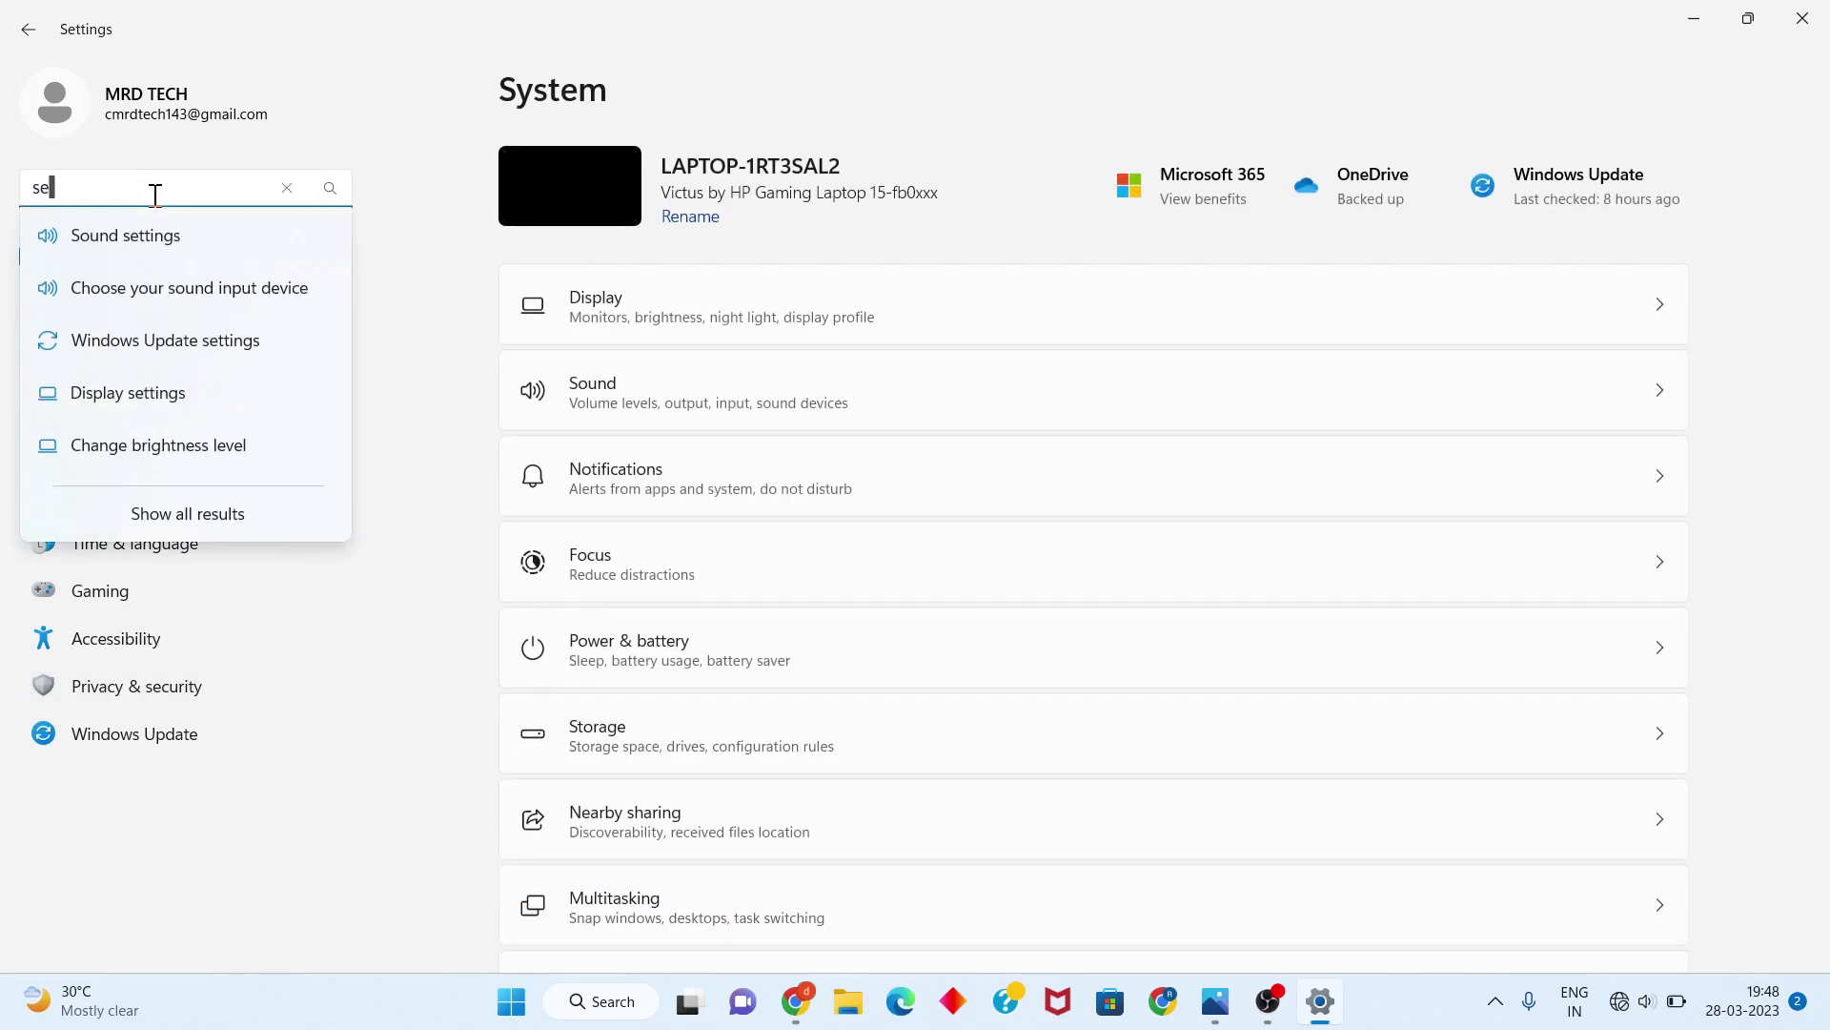
{"action": "type", "text": "c"}
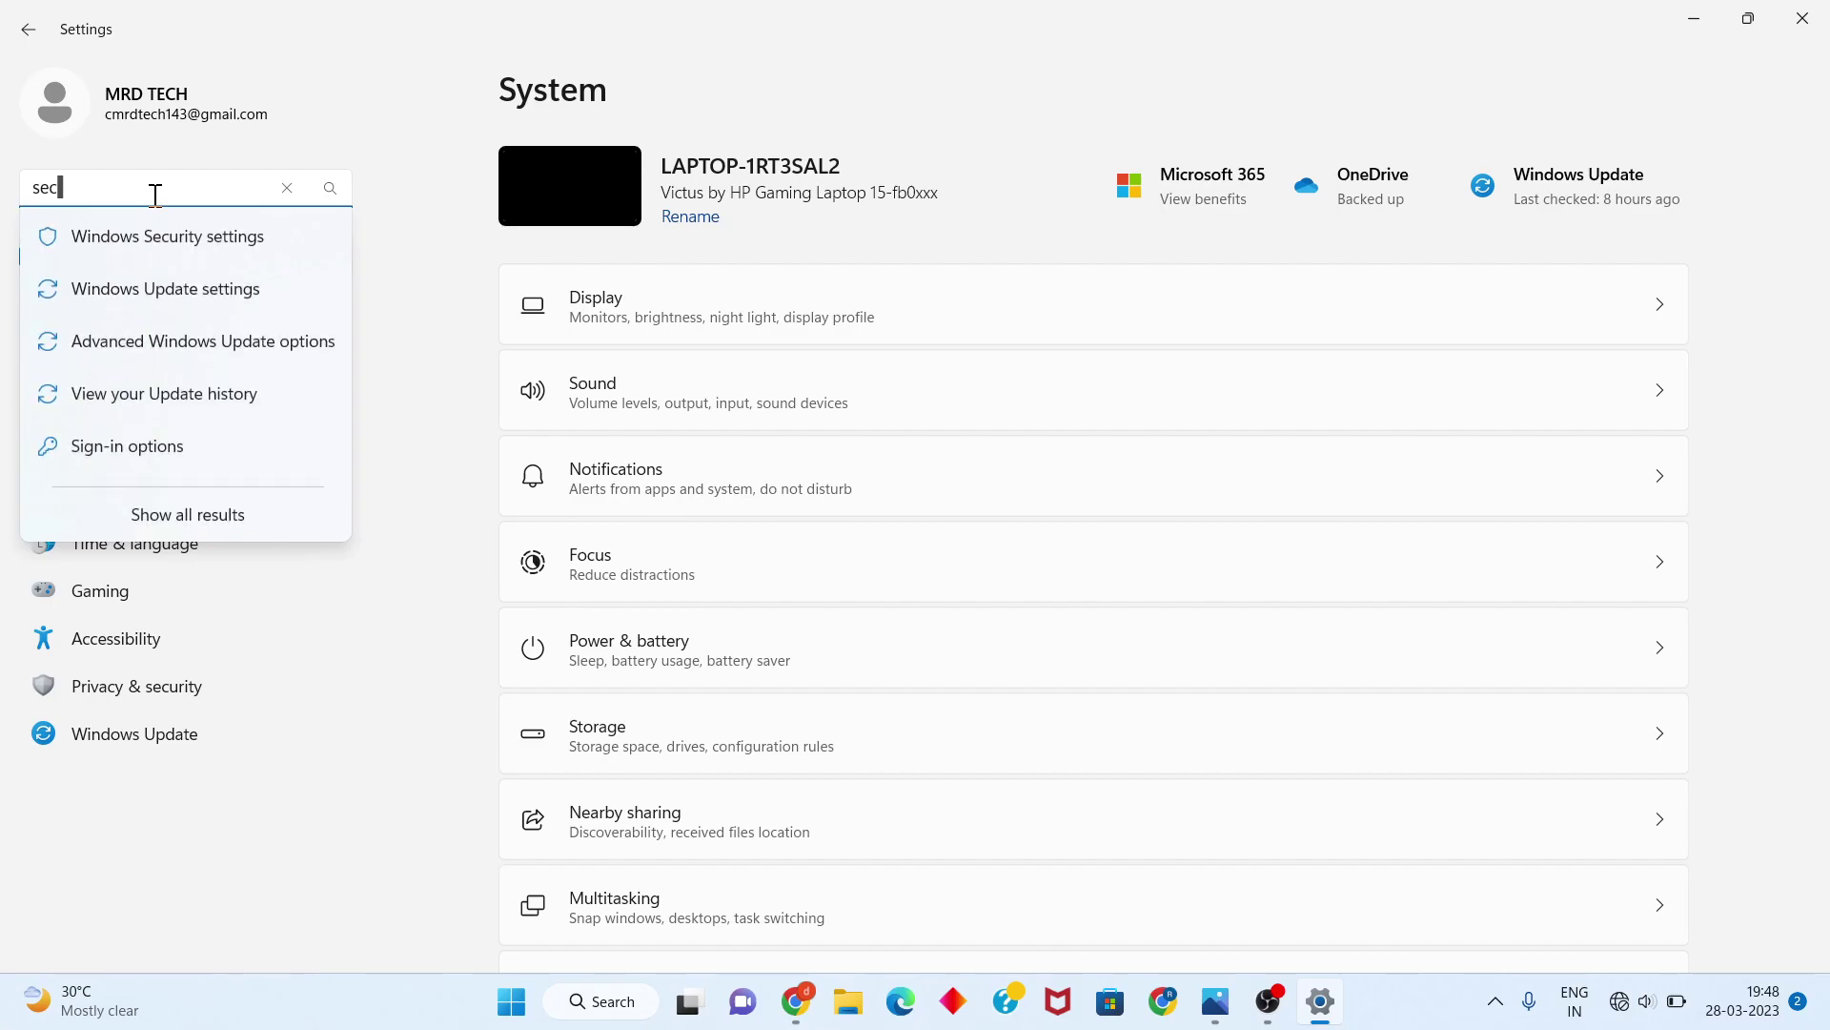
{"action": "left_click", "coordinate": [198, 237]}
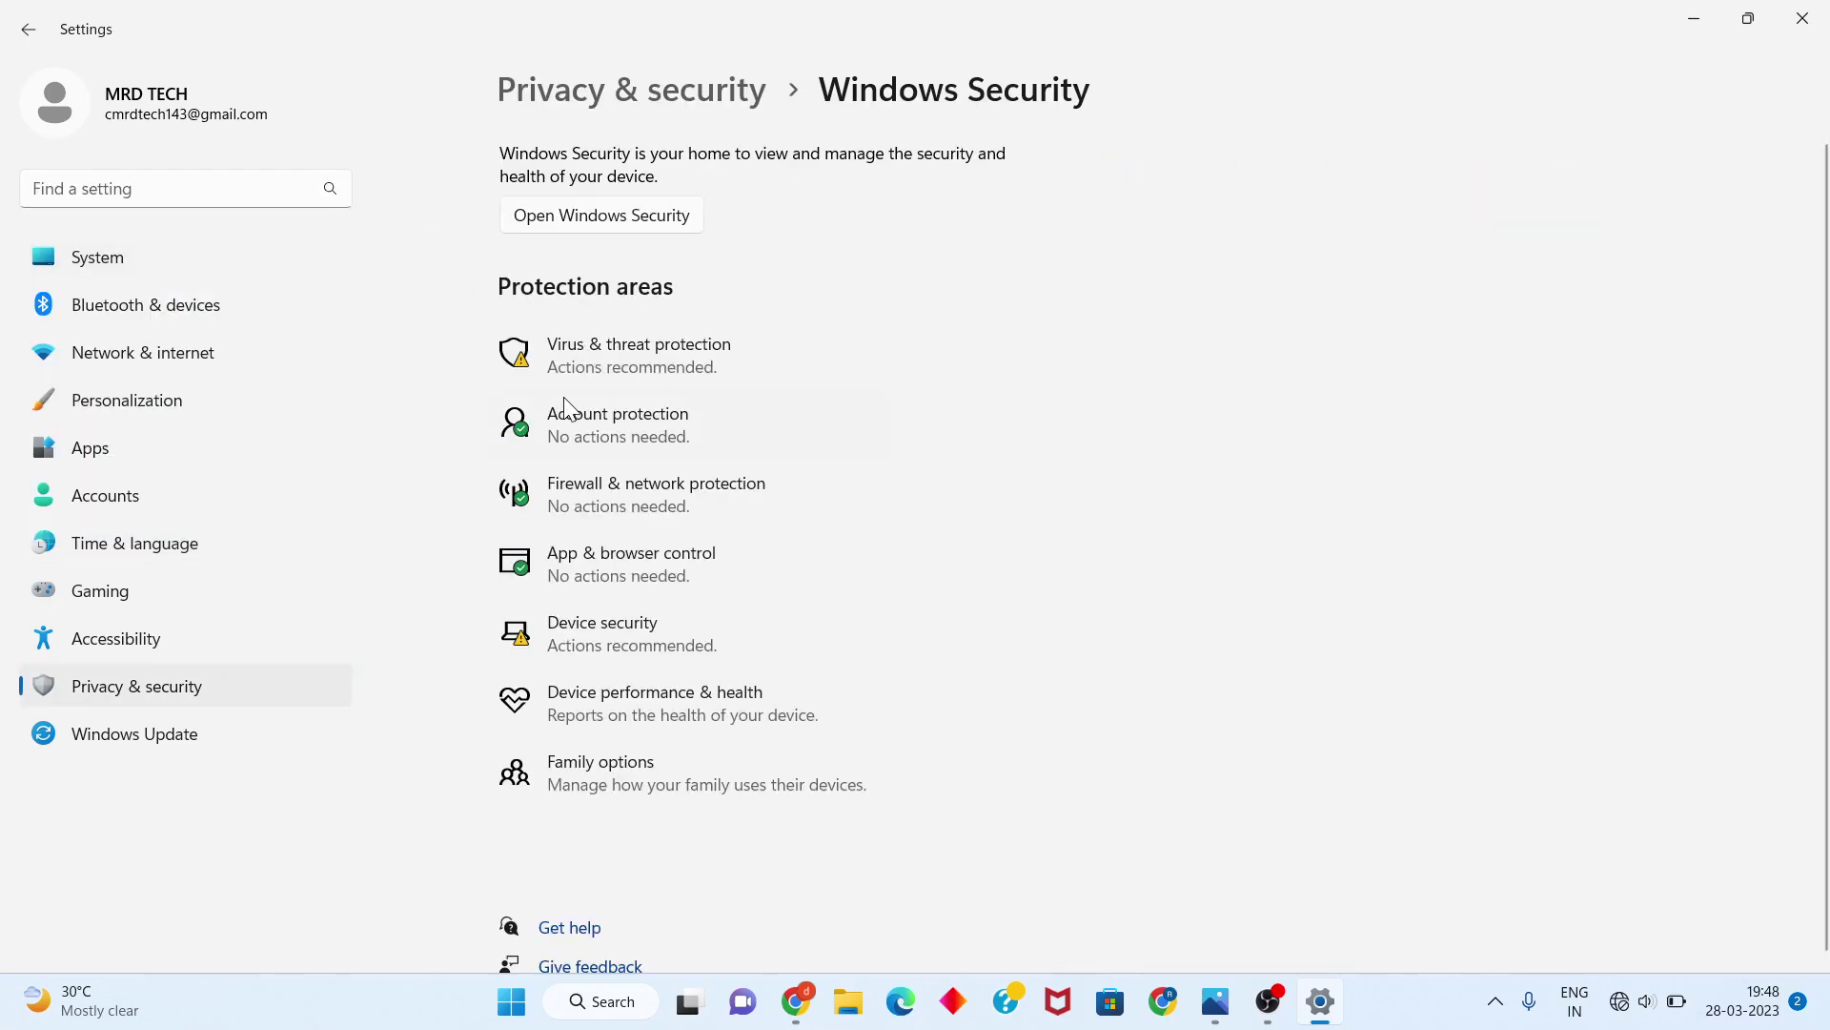
In Virus & threat protection's Manage settings, switch the Real-time protection toggle
{"action": "left_click", "coordinate": [639, 371]}
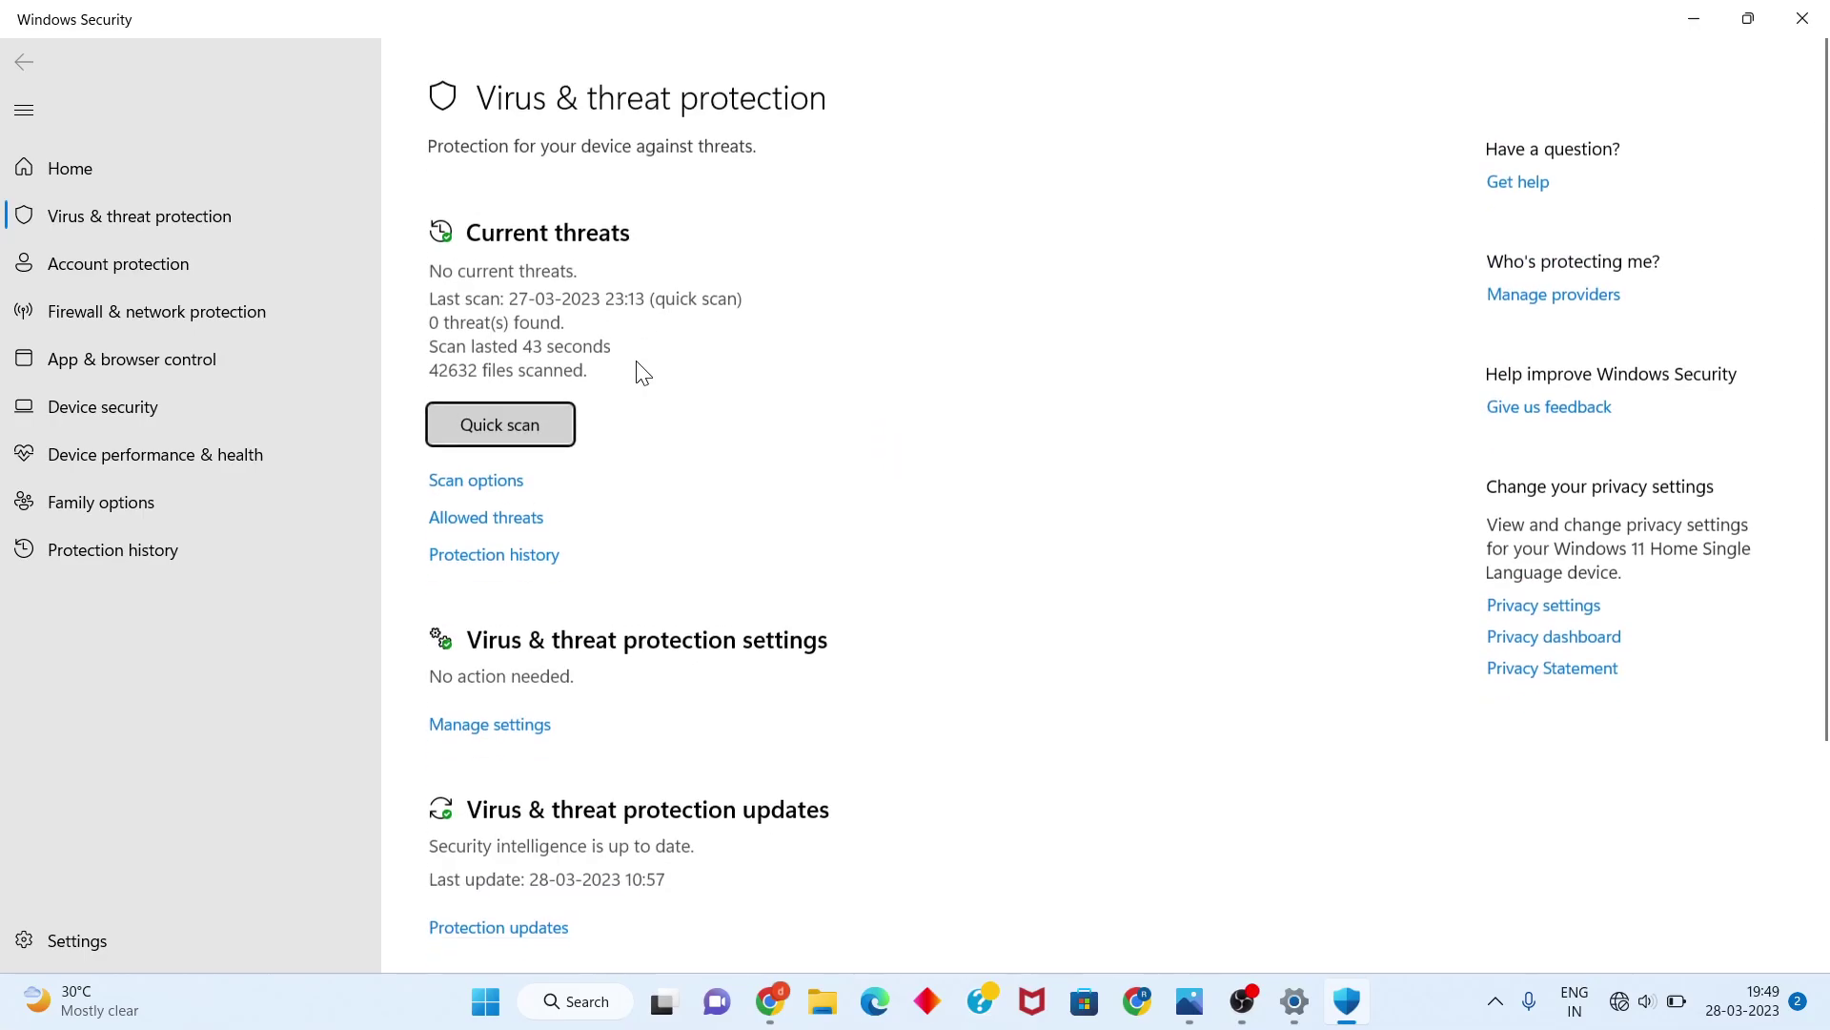
{"action": "scroll", "coordinate": [669, 570], "scroll_direction": "down", "scroll_amount": 3}
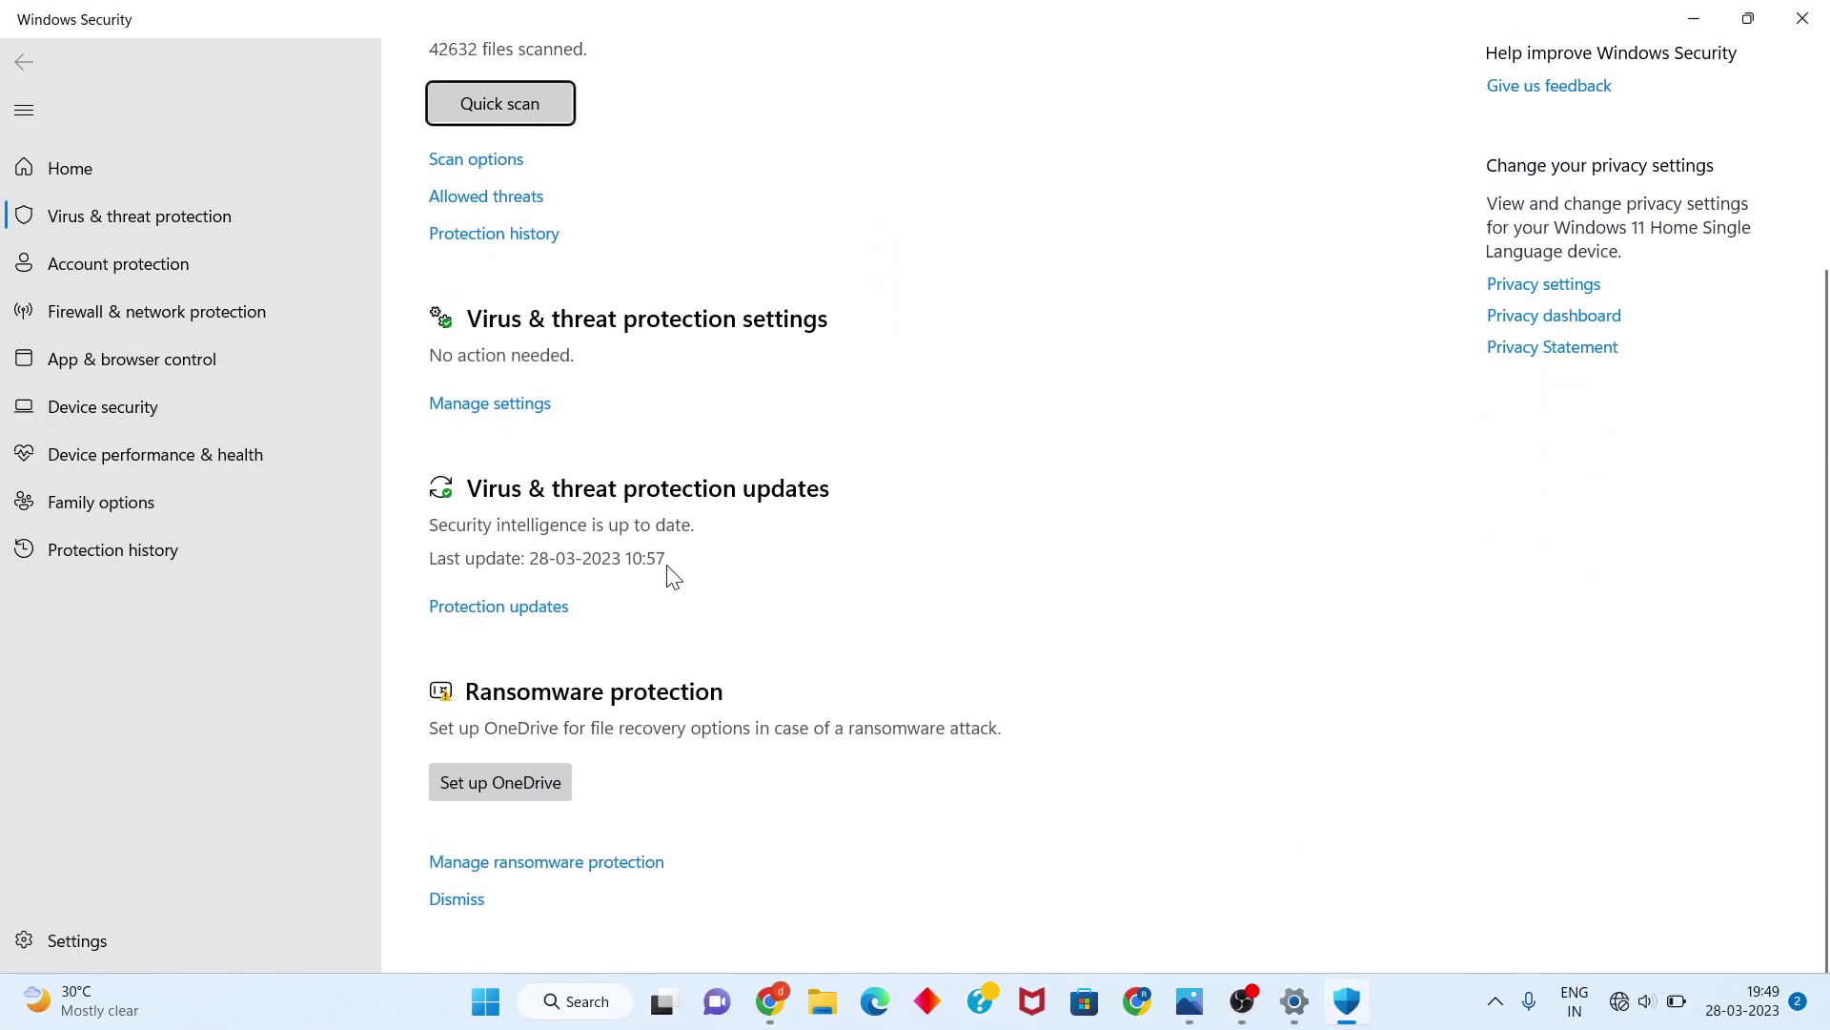
{"action": "left_click", "coordinate": [518, 405]}
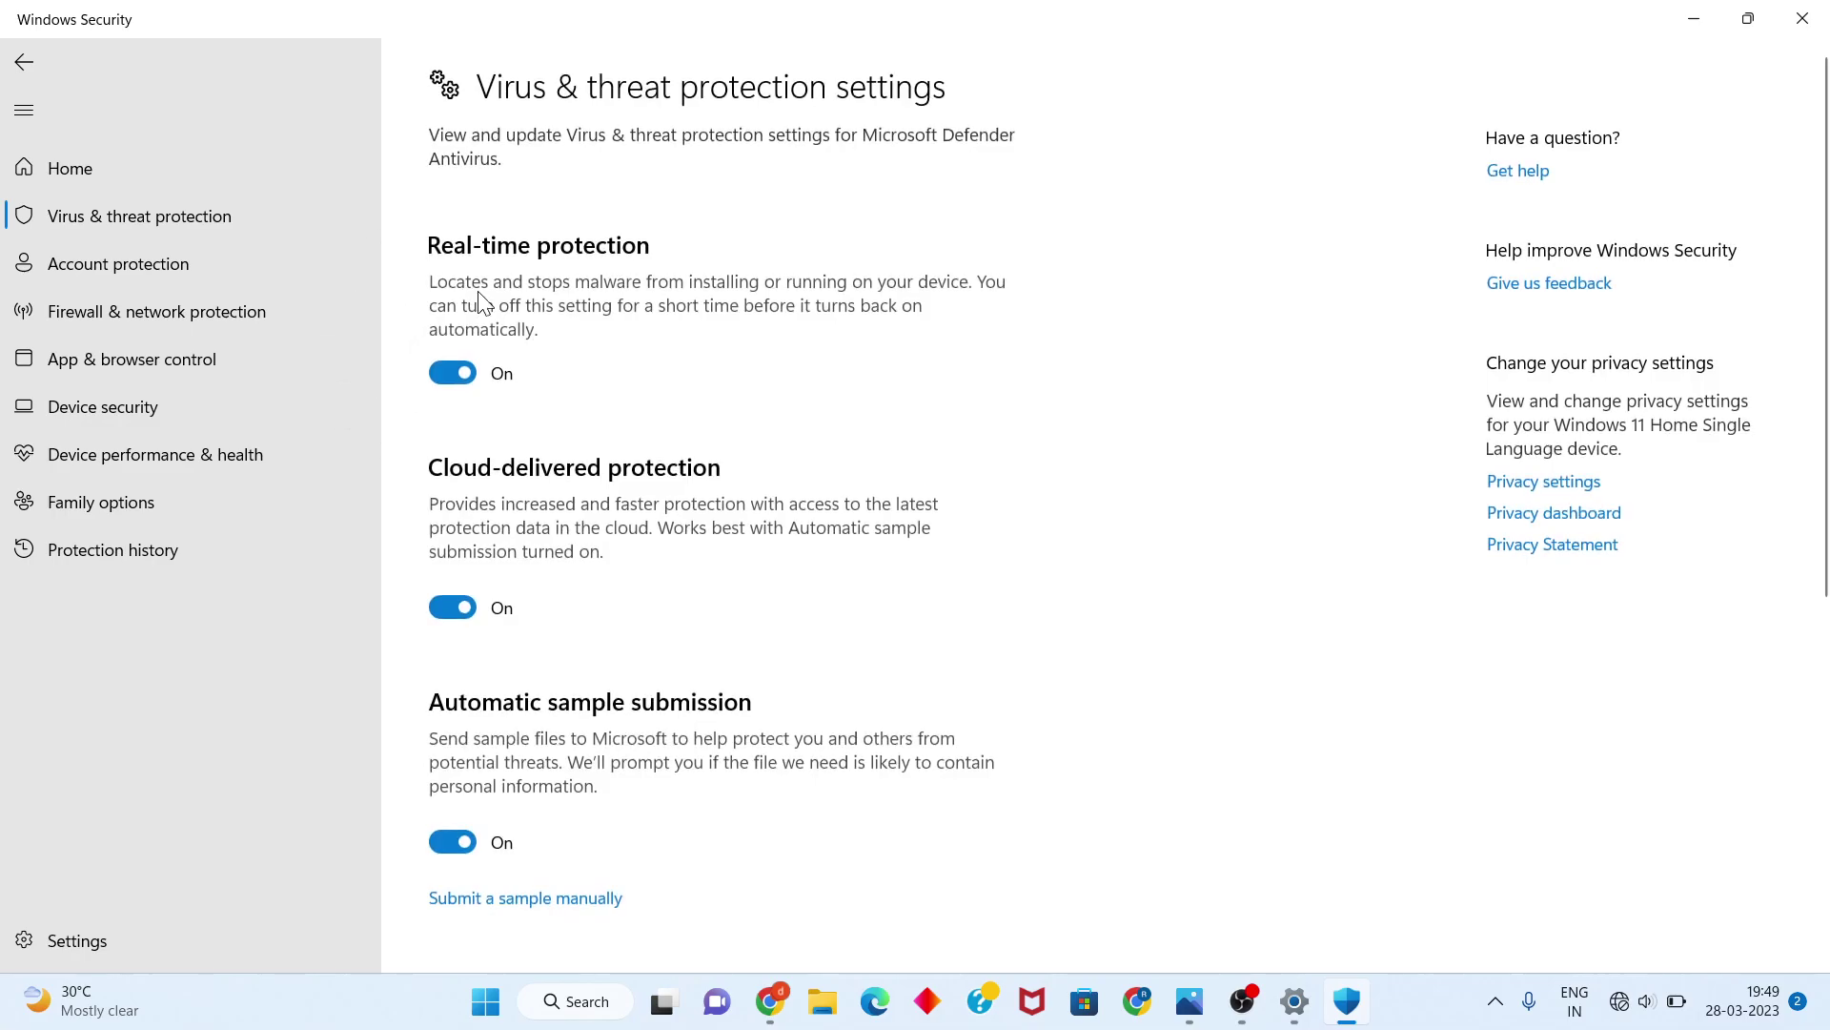
{"action": "left_click", "coordinate": [467, 373]}
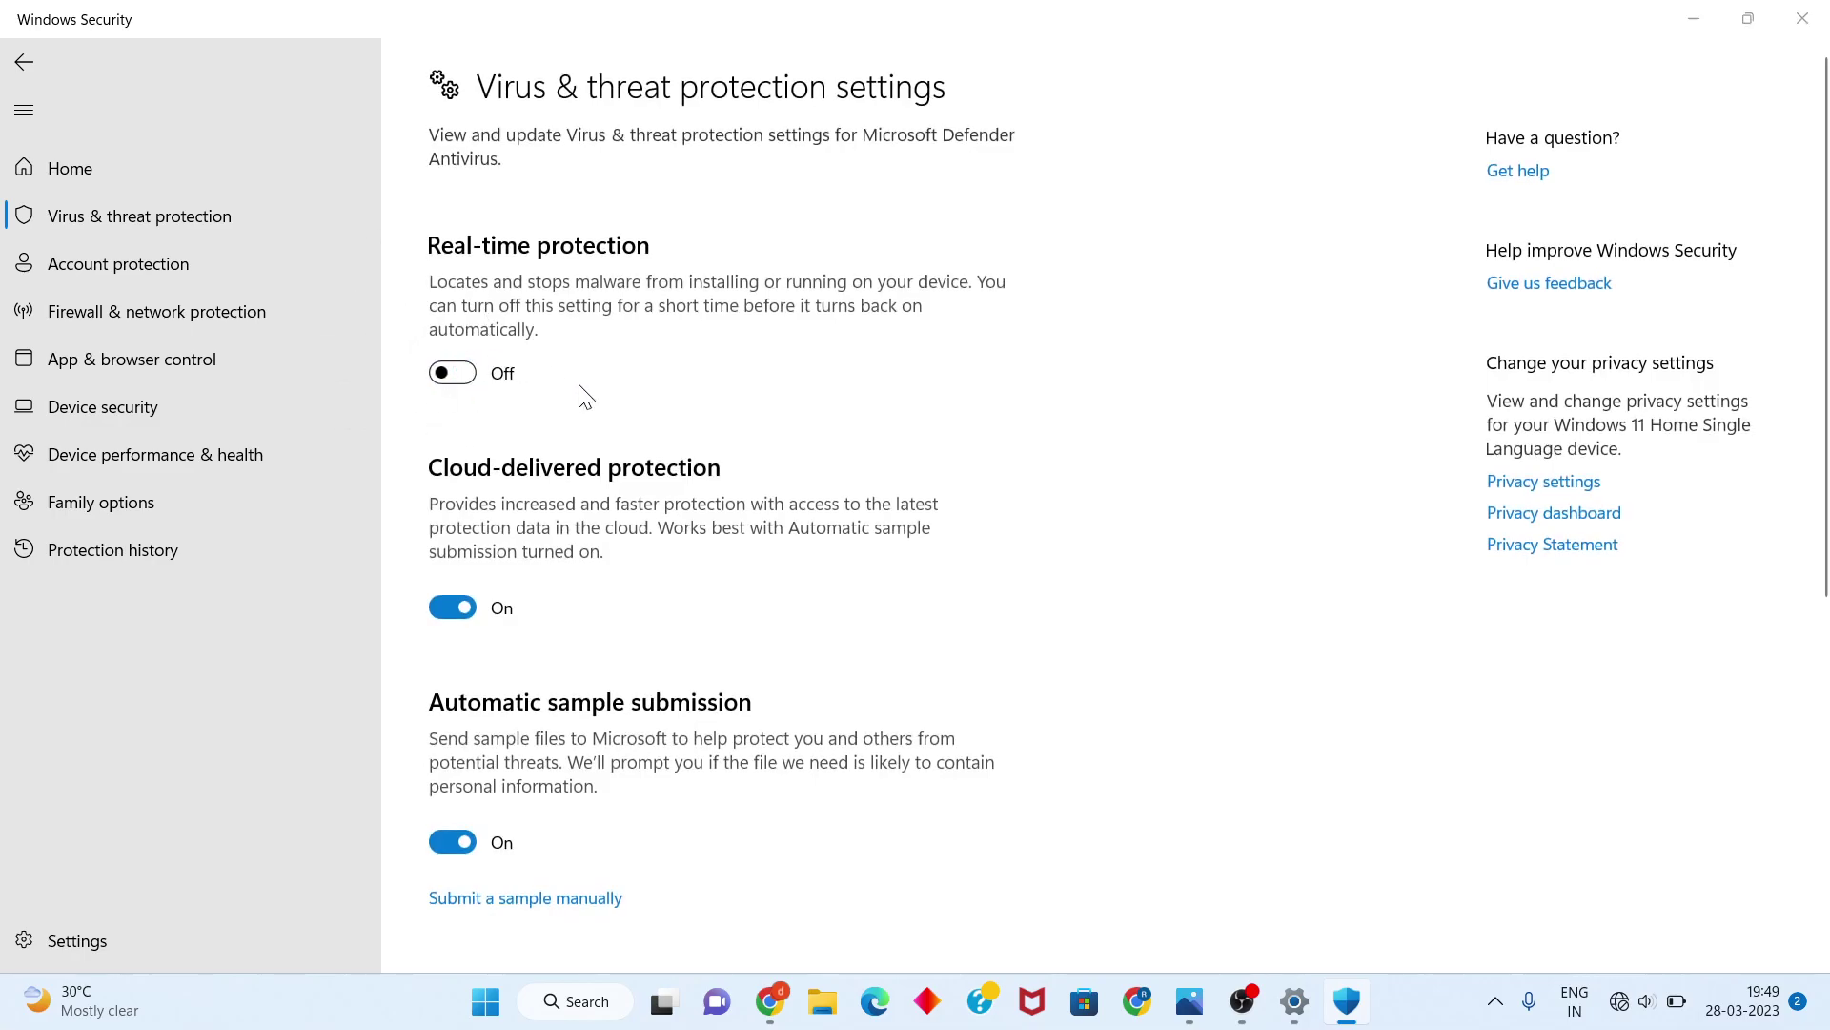